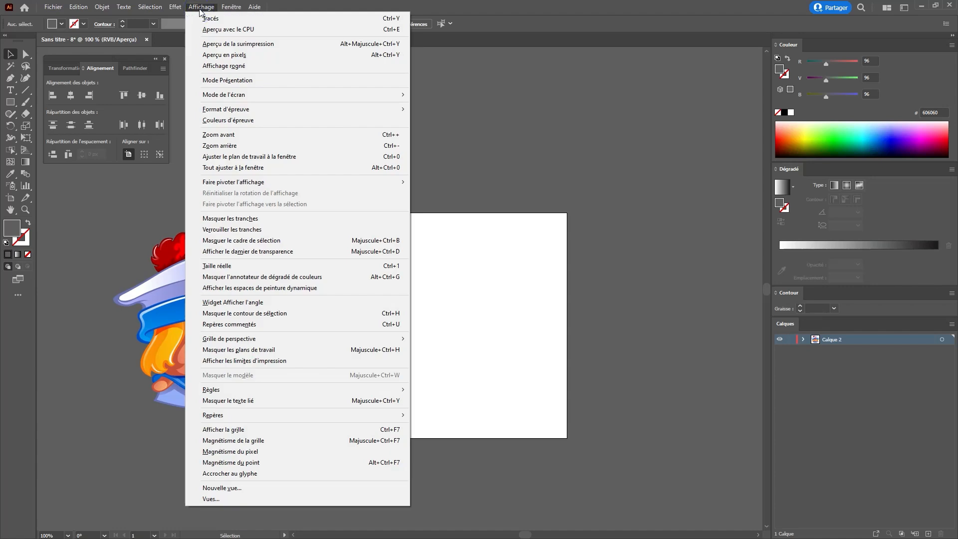
# Show the document grid and set its gridline spacing to 10 px.
pyautogui.click(236, 428)
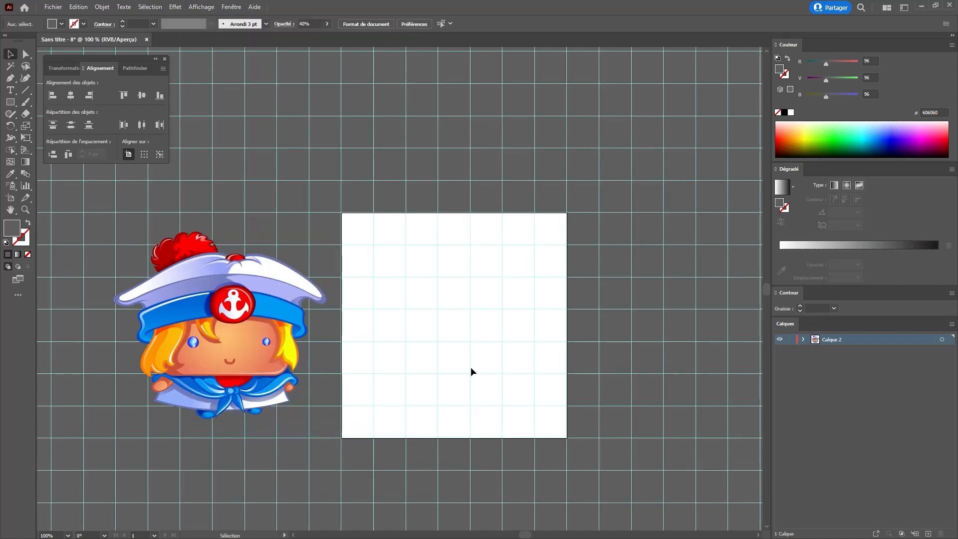
pyautogui.click(78, 7)
pyautogui.click(129, 326)
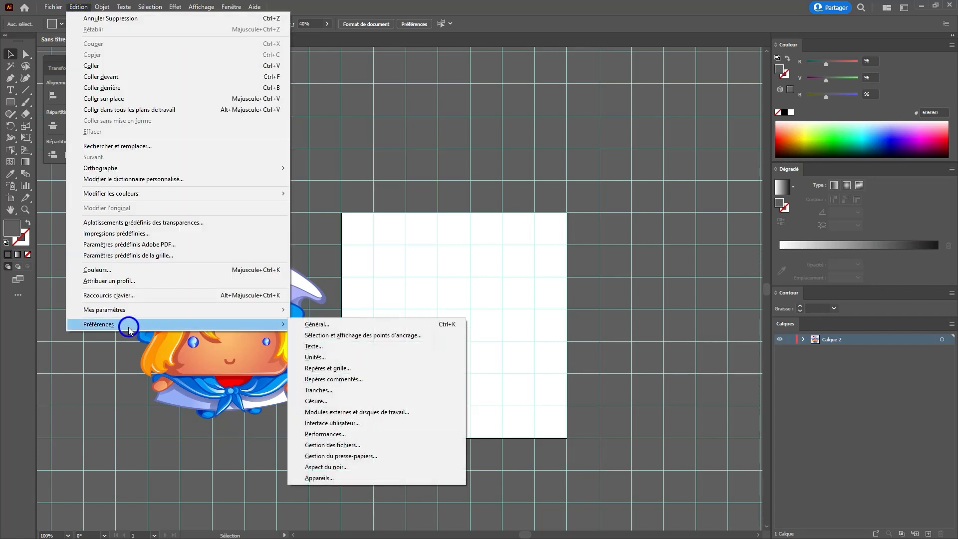
pyautogui.click(352, 368)
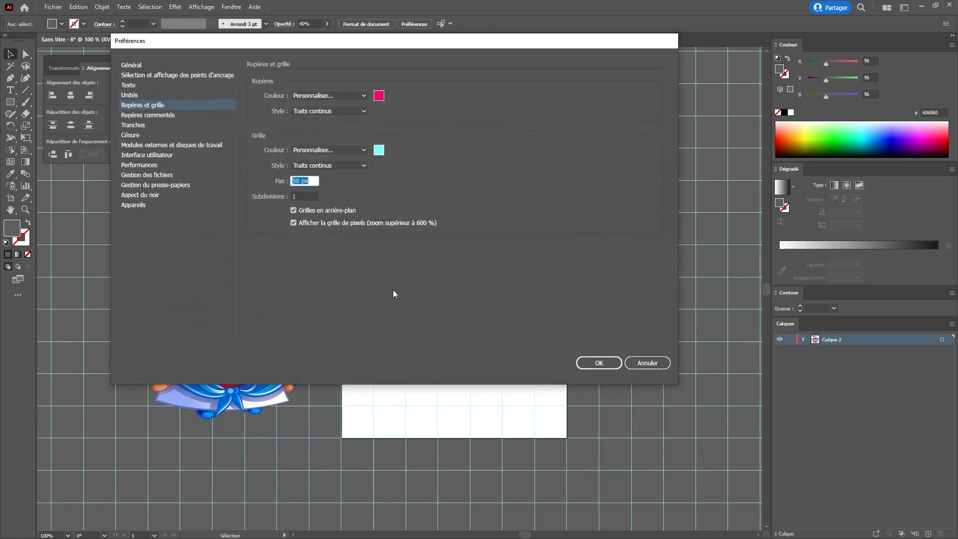
pyautogui.write('10')
pyautogui.click(602, 363)
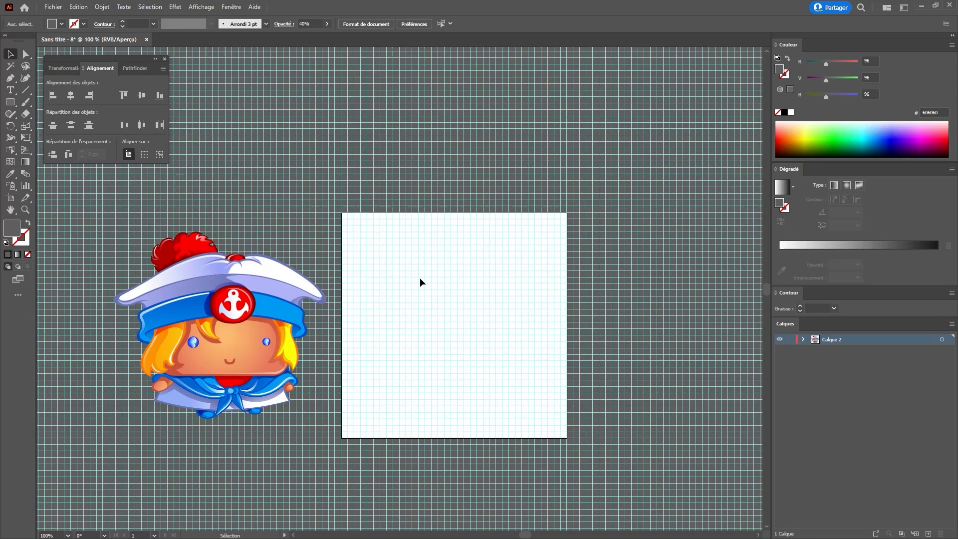
pyautogui.moveTo(384, 246); pyautogui.dragTo(440, 398)
pyautogui.moveTo(518, 386); pyautogui.dragTo(474, 306)
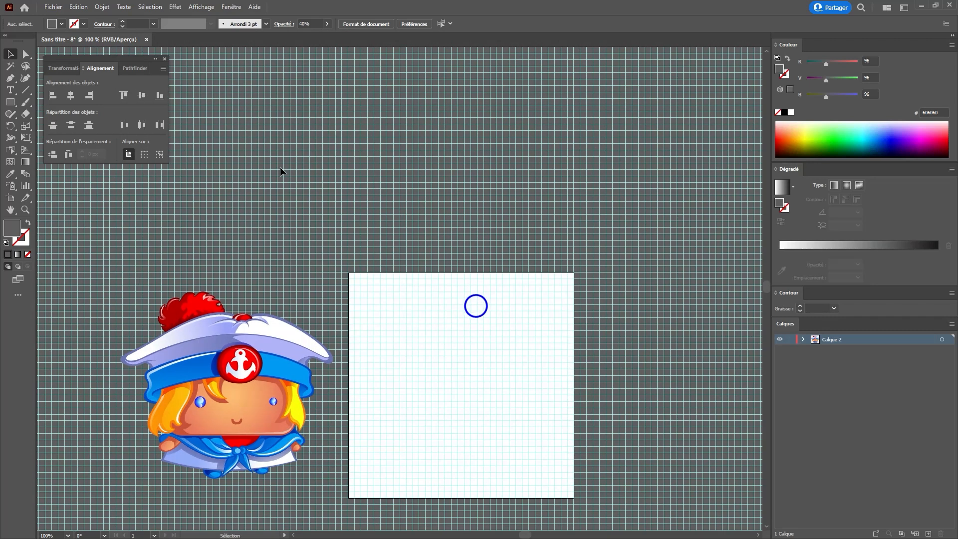
pyautogui.click(11, 197)
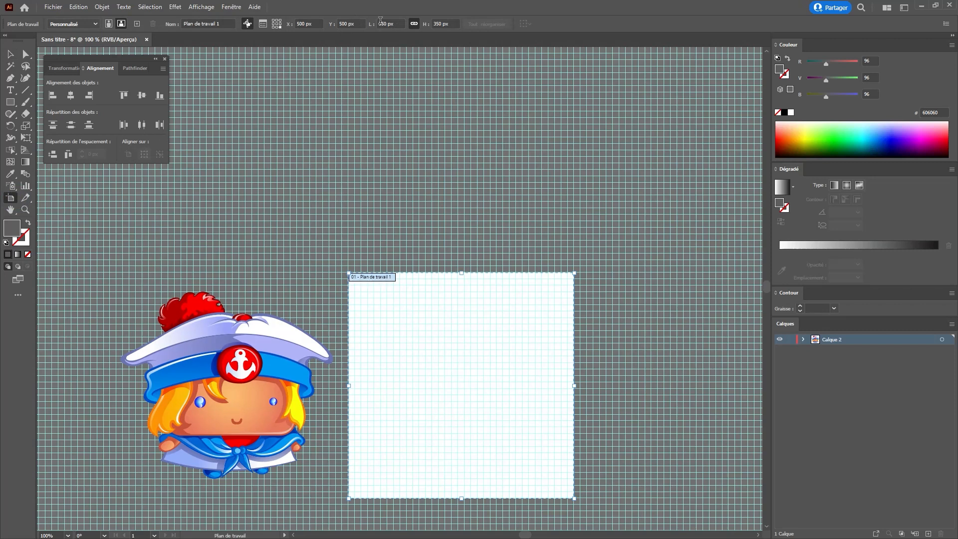
pyautogui.press('Escape')
pyautogui.moveTo(343, 338); pyautogui.dragTo(310, 226)
pyautogui.click(298, 438)
pyautogui.press('z')
pyautogui.click(461, 249)
pyautogui.hotkey('ctrl', 'shift', 'a')
pyautogui.keyDown('alt'); pyautogui.click(419, 251); pyautogui.keyUp('alt')
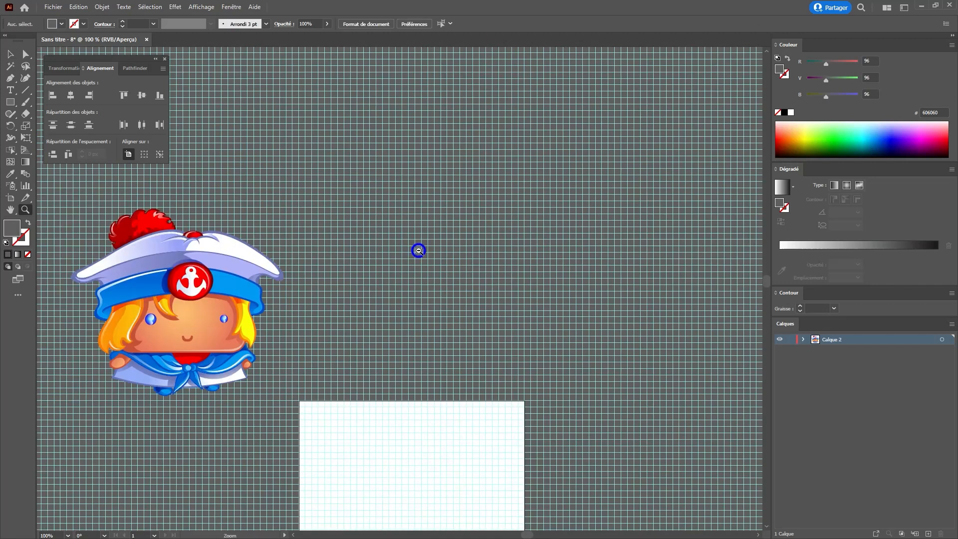
pyautogui.moveTo(392, 273); pyautogui.dragTo(479, 257)
pyautogui.click(427, 271)
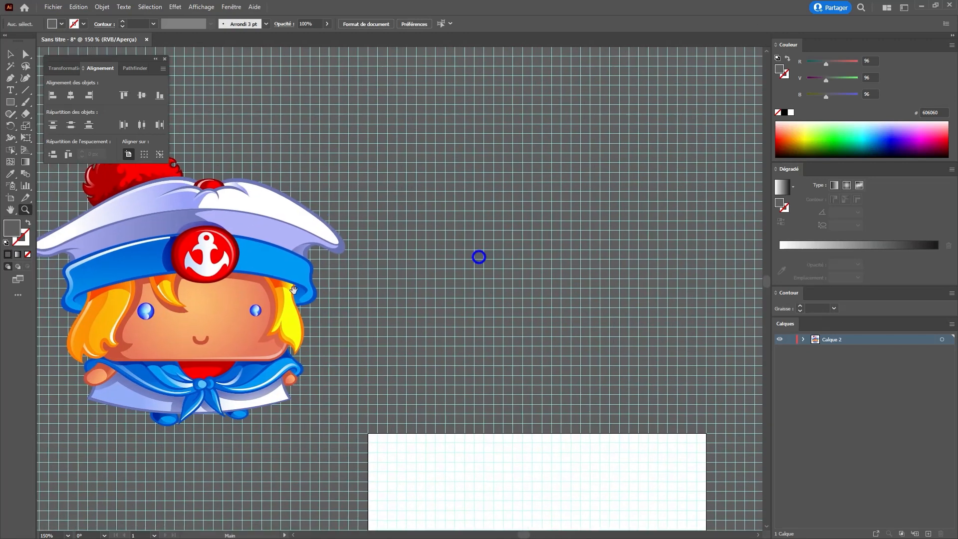
pyautogui.press('v')
pyautogui.moveTo(239, 286); pyautogui.dragTo(252, 287)
pyautogui.moveTo(341, 272); pyautogui.dragTo(319, 273)
pyautogui.click(322, 259)
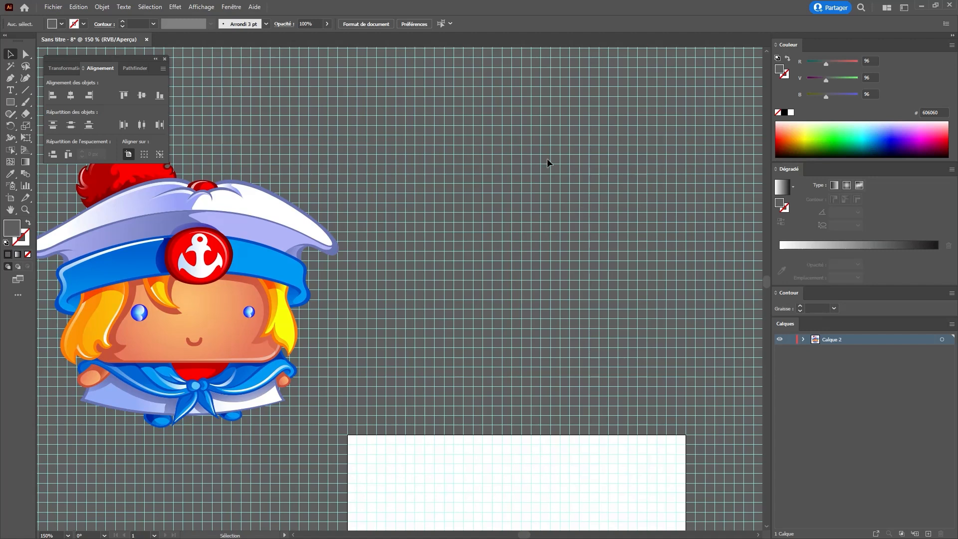
# Turn on snapping to the grid.
pyautogui.click(202, 7)
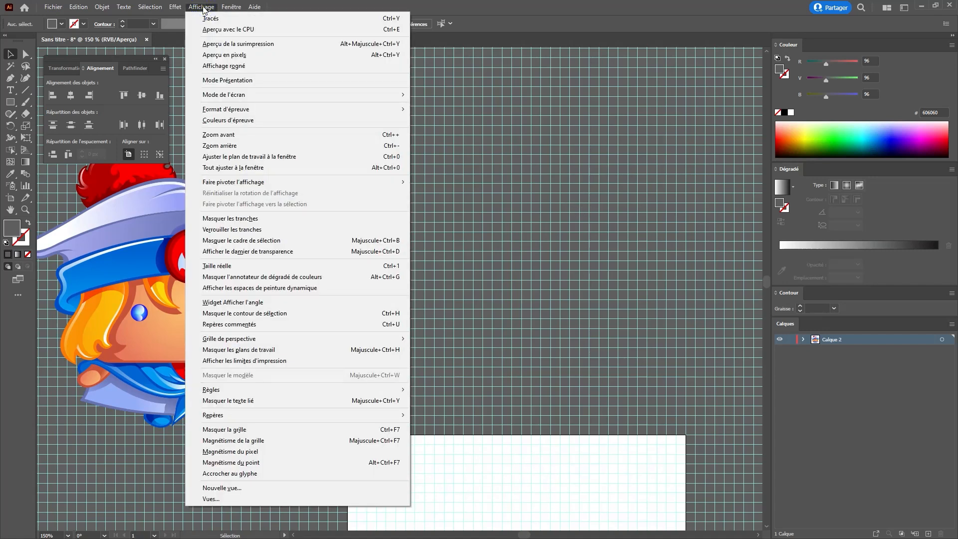
pyautogui.click(256, 441)
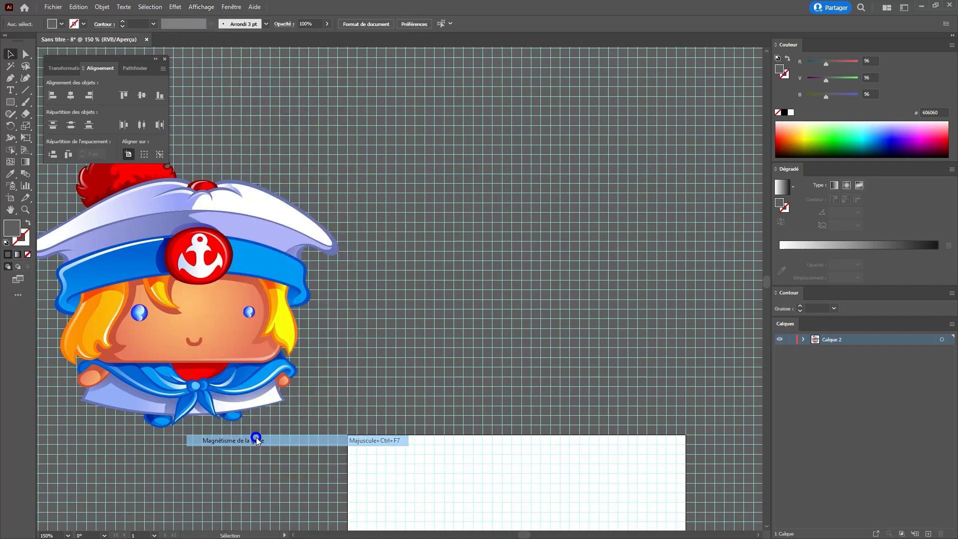
pyautogui.click(200, 7)
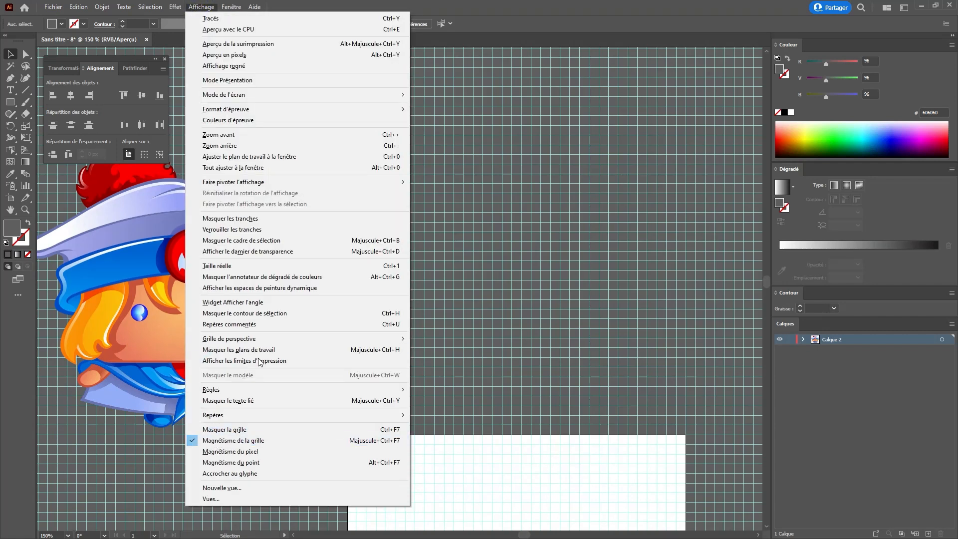
pyautogui.click(302, 6)
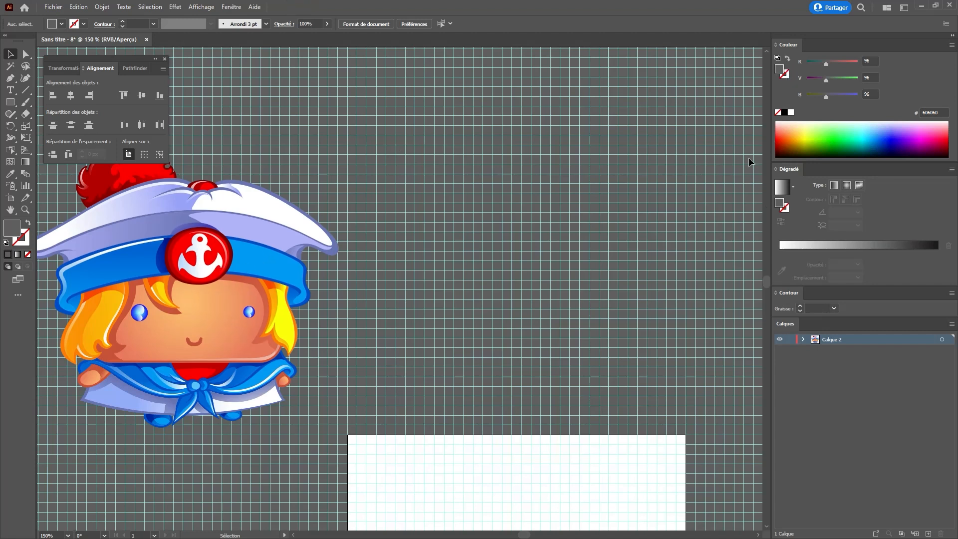
# Draw a white pixel-art anchor from 10 px grid rectangles in the empty area beside the sailor character.
pyautogui.click(791, 112)
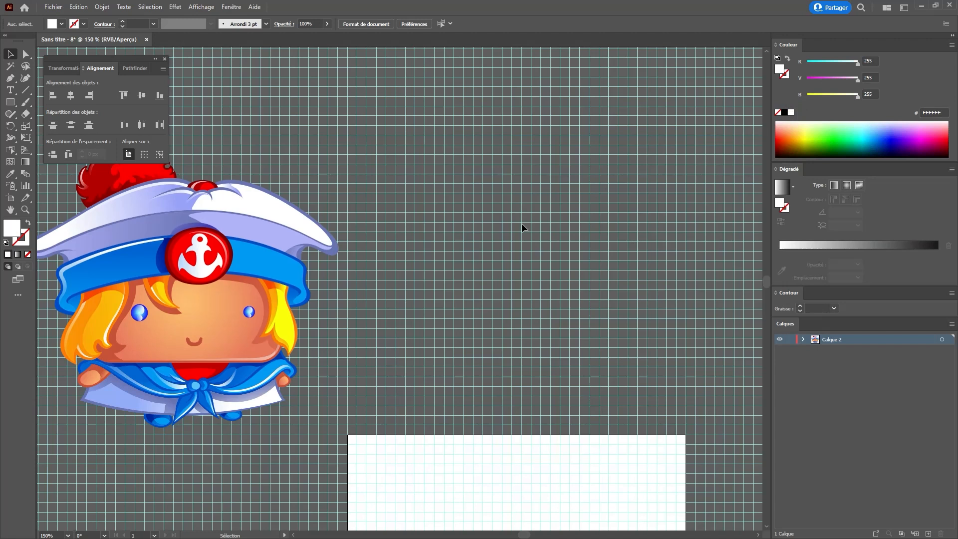
pyautogui.press('m')
pyautogui.moveTo(513, 232)
pyautogui.mouseDown()
pyautogui.moveTo(521, 240)
pyautogui.moveTo(512, 251)
pyautogui.moveTo(529, 248)
pyautogui.moveTo(520, 270)
pyautogui.moveTo(531, 280)
pyautogui.mouseUp()
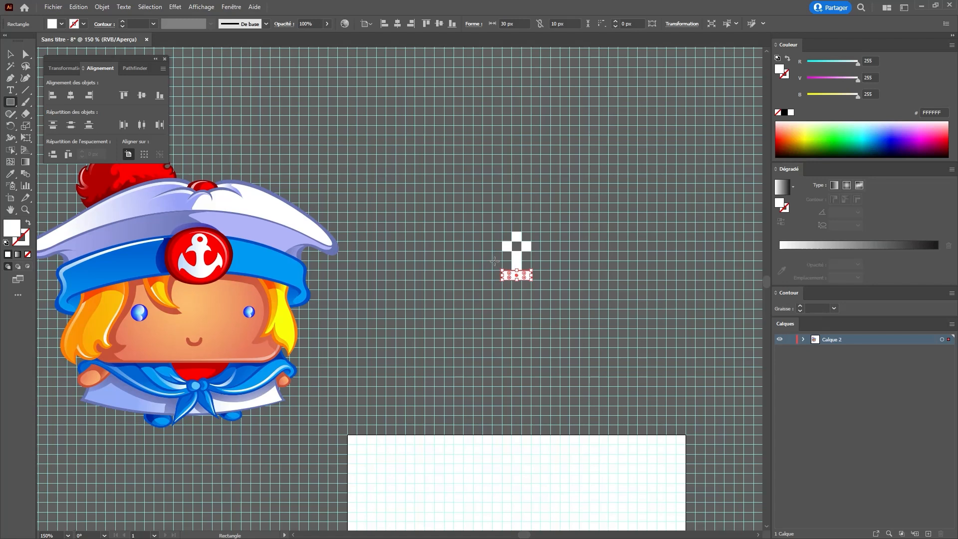
pyautogui.moveTo(493, 261); pyautogui.dragTo(539, 268)
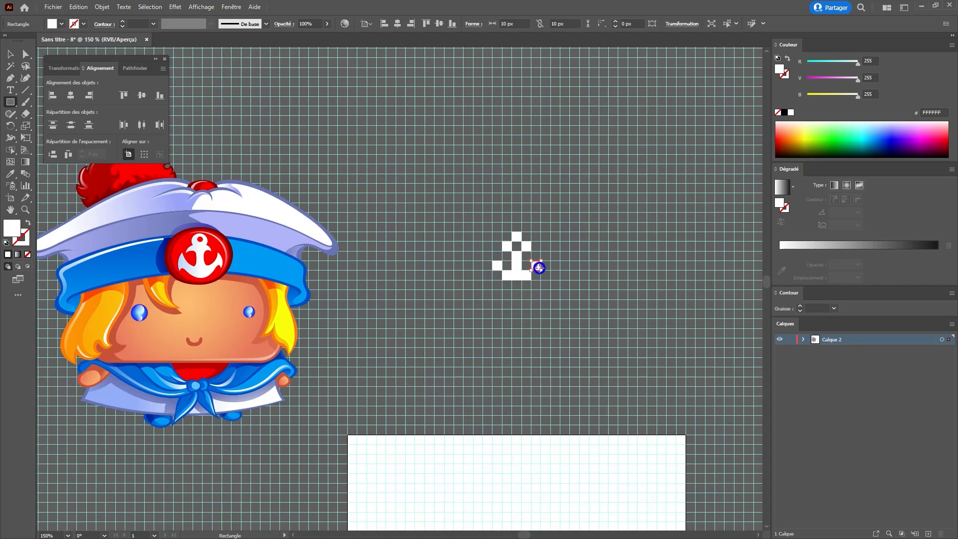
# Set the fill to pure red FF0000 and draw grid rectangles around and between the anchor's pixels to form a badge.
pyautogui.hotkey('ctrl', '+')
pyautogui.moveTo(465, 255); pyautogui.dragTo(453, 283)
pyautogui.hotkey('ctrl', 'shift', 'a')
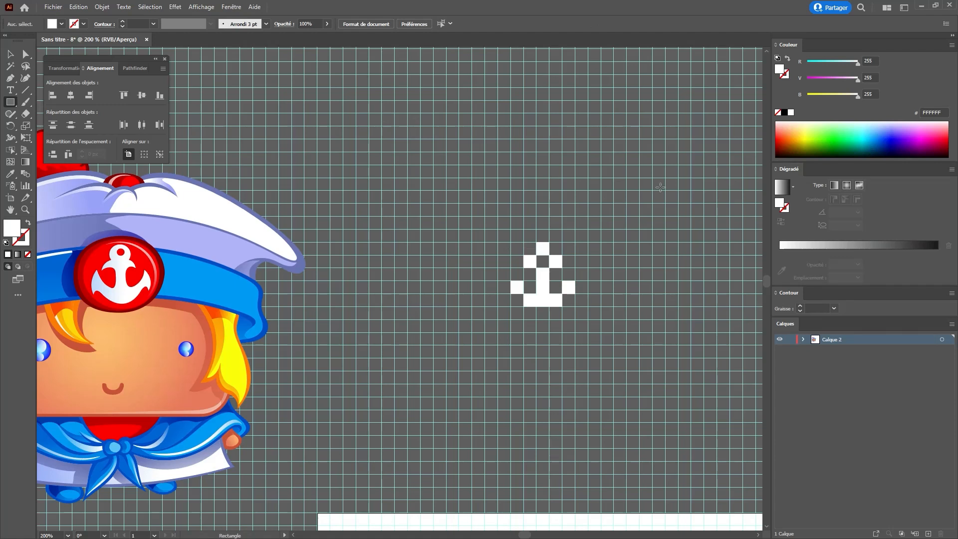
pyautogui.moveTo(851, 79); pyautogui.dragTo(763, 78)
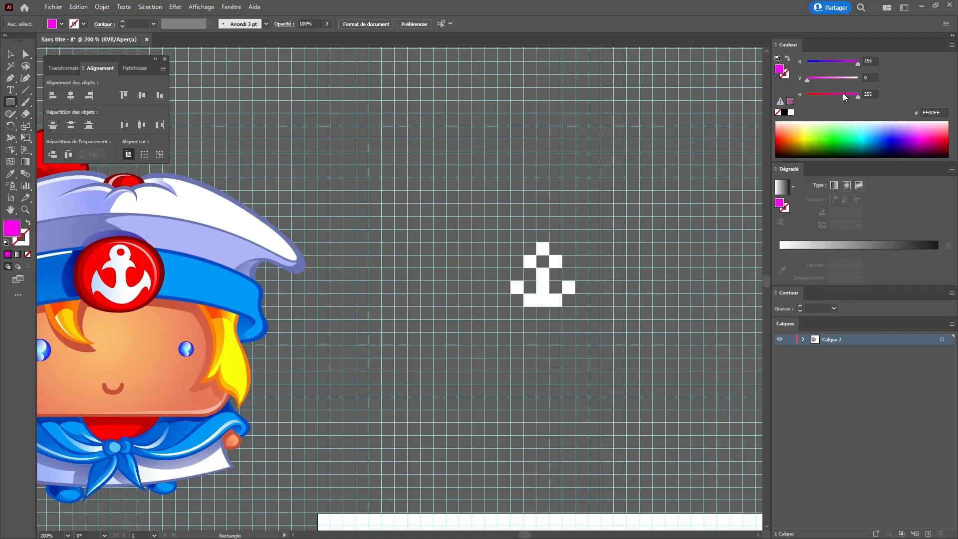
pyautogui.moveTo(842, 93); pyautogui.dragTo(779, 94)
pyautogui.moveTo(523, 242); pyautogui.dragTo(536, 254)
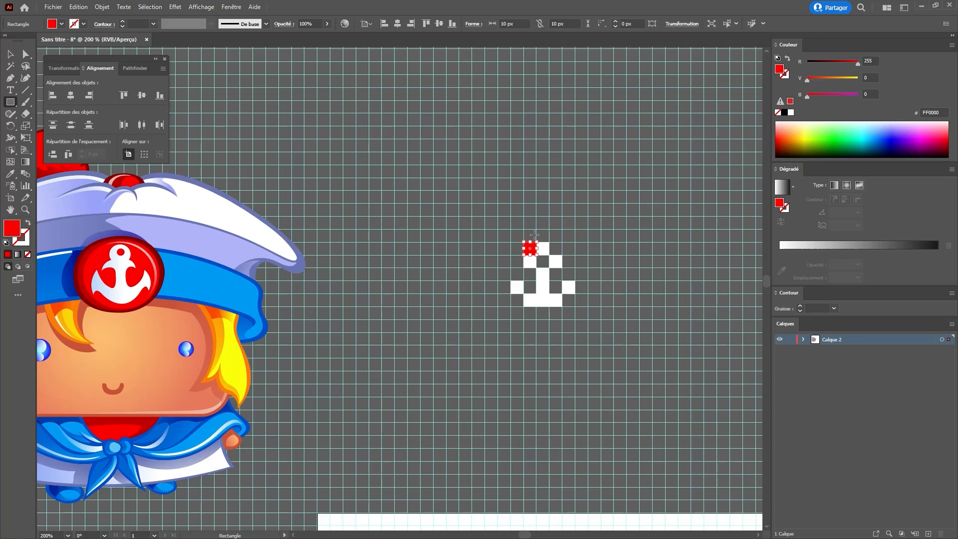
pyautogui.moveTo(548, 243)
pyautogui.mouseDown()
pyautogui.moveTo(562, 255)
pyautogui.moveTo(521, 266)
pyautogui.moveTo(576, 268)
pyautogui.moveTo(498, 284)
pyautogui.moveTo(536, 293)
pyautogui.moveTo(588, 280)
pyautogui.moveTo(549, 280)
pyautogui.moveTo(523, 307)
pyautogui.moveTo(572, 303)
pyautogui.moveTo(563, 320)
pyautogui.mouseUp()
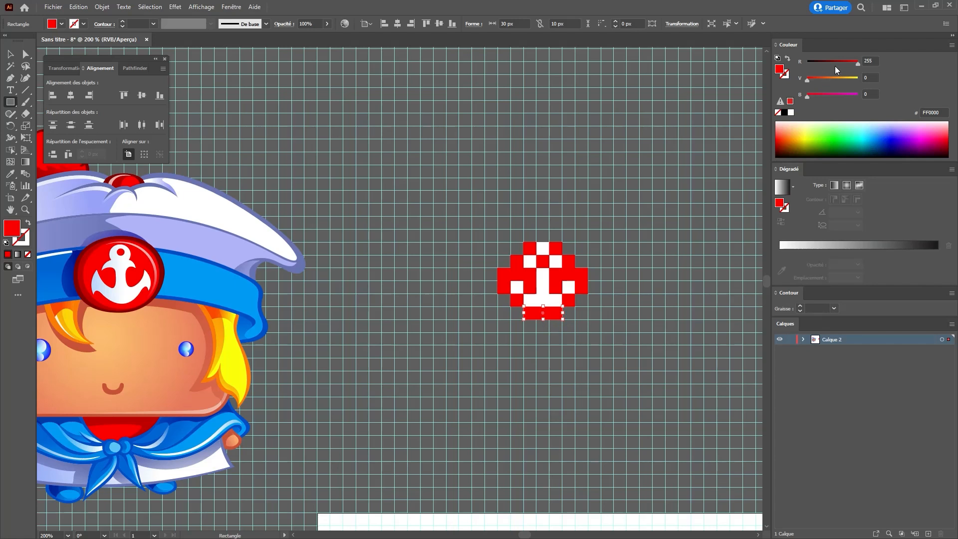
# Set the fill to dark red 840000 and outline the badge's top and left edges with grid rectangles.
pyautogui.hotkey('ctrl', 'shift', 'a')
pyautogui.moveTo(848, 61); pyautogui.dragTo(833, 61)
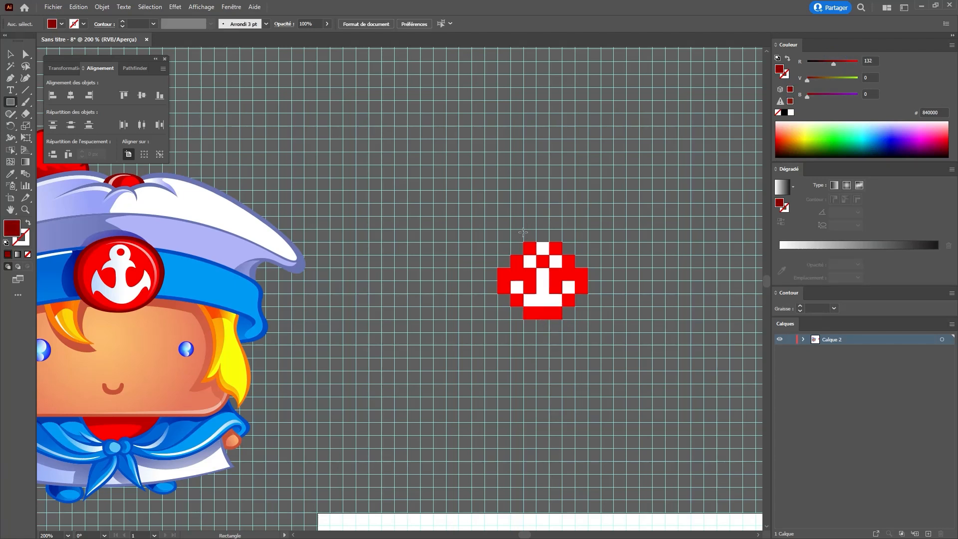
pyautogui.moveTo(524, 229); pyautogui.dragTo(510, 267)
pyautogui.moveTo(485, 268); pyautogui.dragTo(509, 306)
pyautogui.hotkey('ctrl', '+')
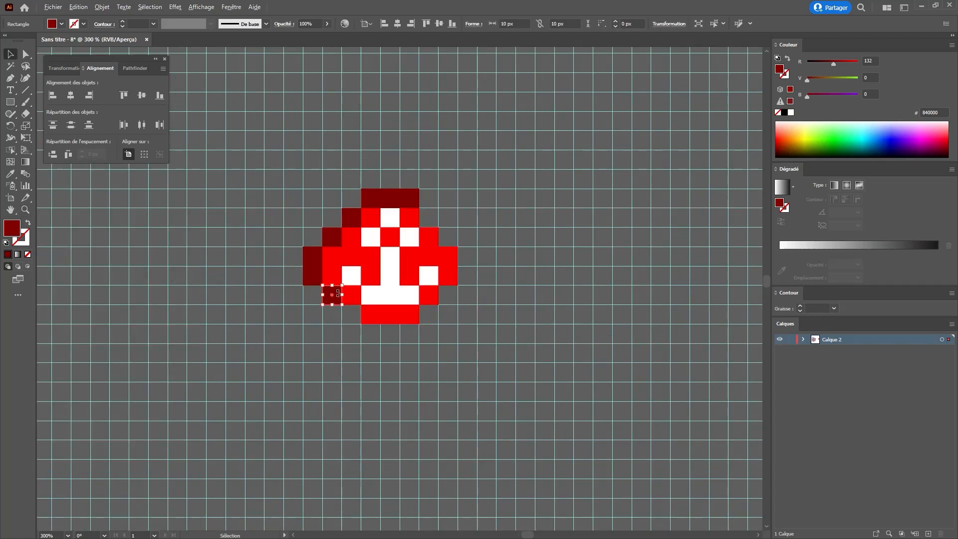
# Continue the dark-red outline with a square at the badge's lower-left corner and a three-cell bar along its underside.
pyautogui.press('z')
pyautogui.keyDown('alt'); pyautogui.click(372, 277); pyautogui.keyUp('alt')
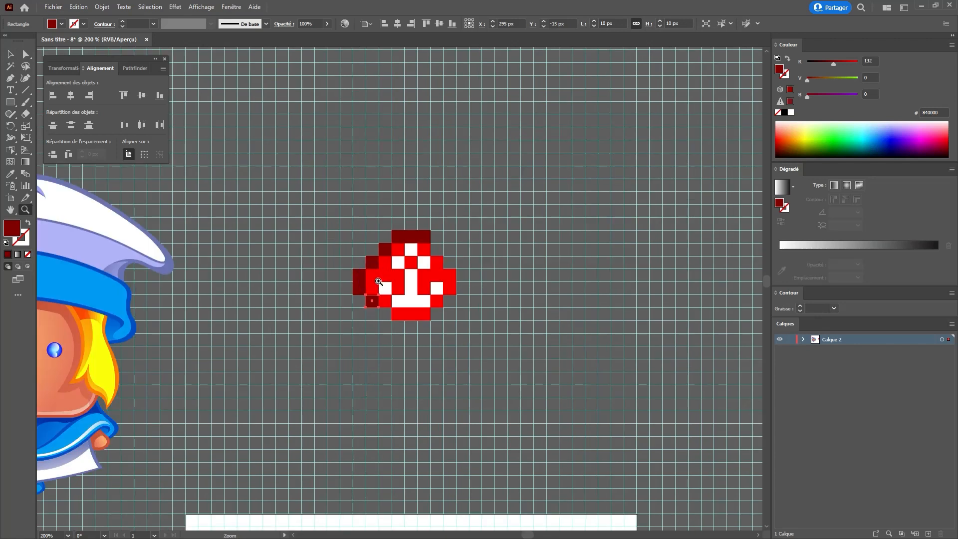
pyautogui.hotkey('ctrl', 'shift', 'a')
pyautogui.press('m')
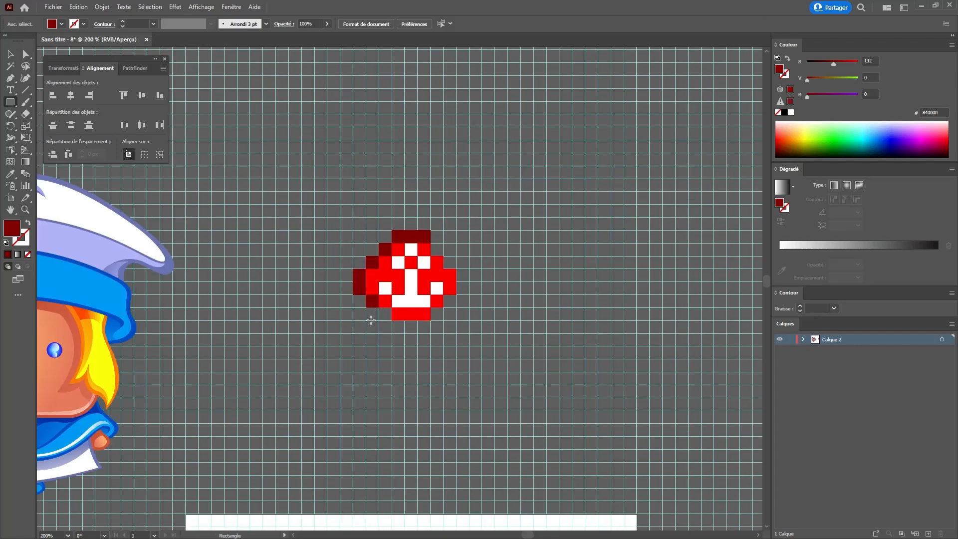
pyautogui.press('z')
pyautogui.moveTo(382, 312); pyautogui.dragTo(400, 282)
pyautogui.press('v')
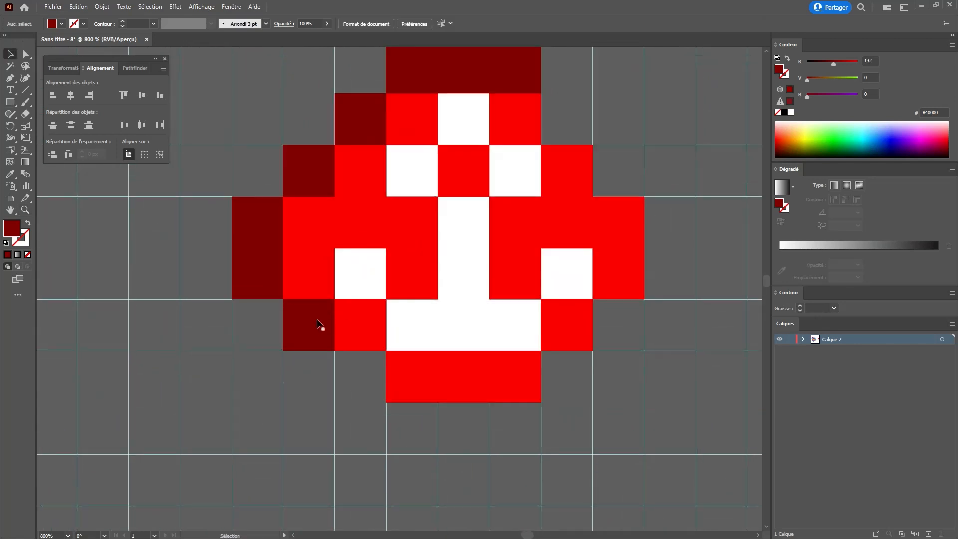
pyautogui.moveTo(321, 321); pyautogui.dragTo(541, 428)
pyautogui.press('z')
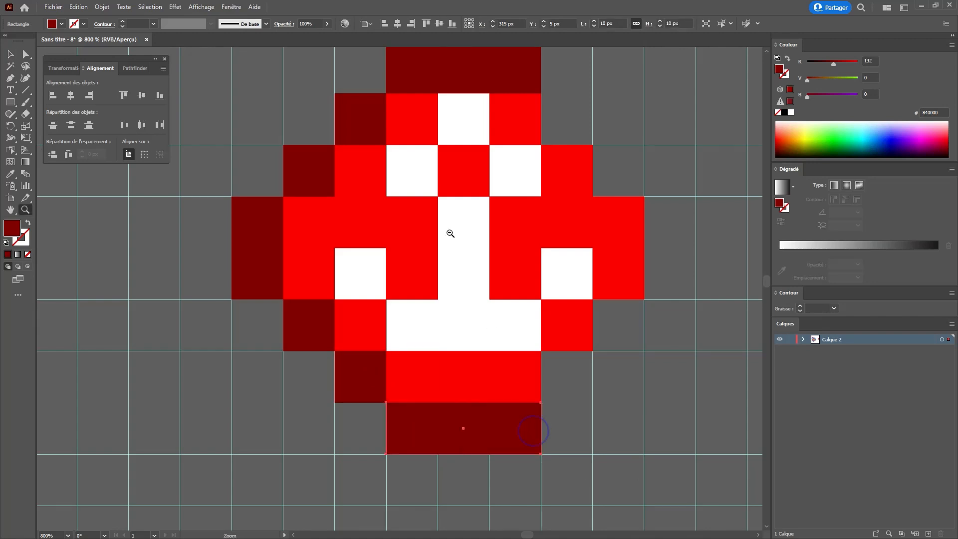
pyautogui.keyDown('alt'); pyautogui.click(449, 231); pyautogui.keyUp('alt')
pyautogui.keyDown('alt'); pyautogui.click(421, 276); pyautogui.keyUp('alt')
pyautogui.keyDown('alt'); pyautogui.click(371, 314); pyautogui.keyUp('alt')
pyautogui.hotkey('ctrl', 'shift', 'a')
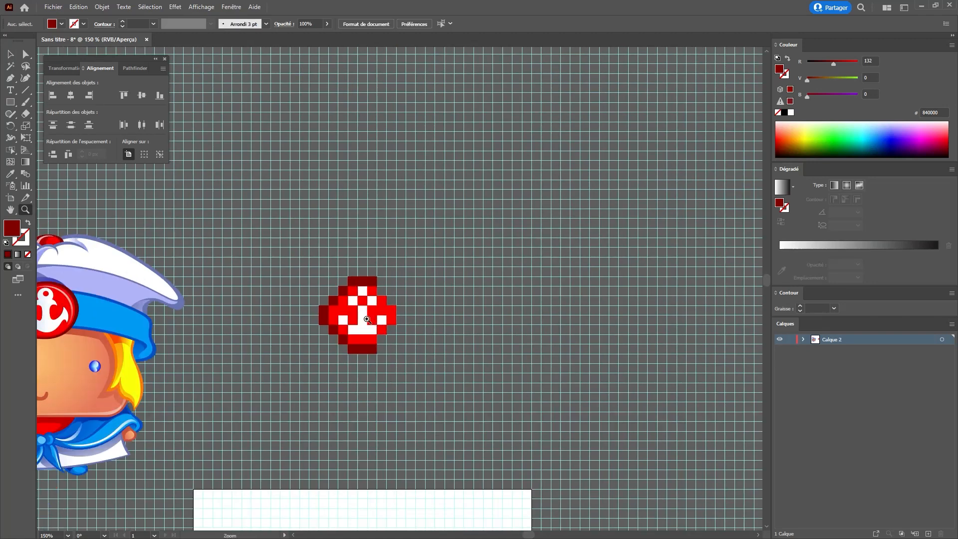
# Complete the dark-red outline with grid rectangles along the badge's right edge, from the lower corner up.
pyautogui.press('m')
pyautogui.hscroll(-2, 371, 315)
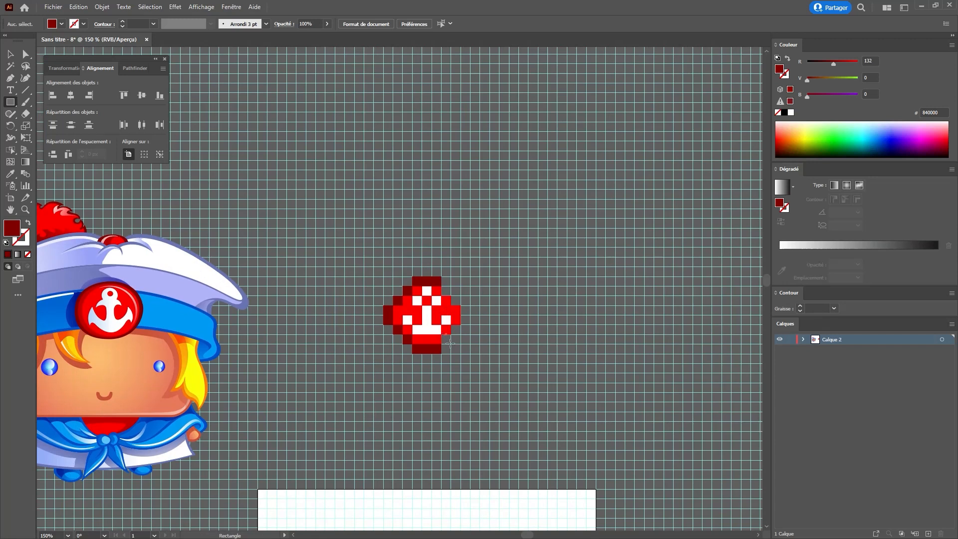
pyautogui.moveTo(450, 343); pyautogui.dragTo(442, 334)
pyautogui.moveTo(451, 325)
pyautogui.mouseDown()
pyautogui.moveTo(459, 333)
pyautogui.moveTo(460, 305)
pyautogui.moveTo(441, 286)
pyautogui.mouseUp()
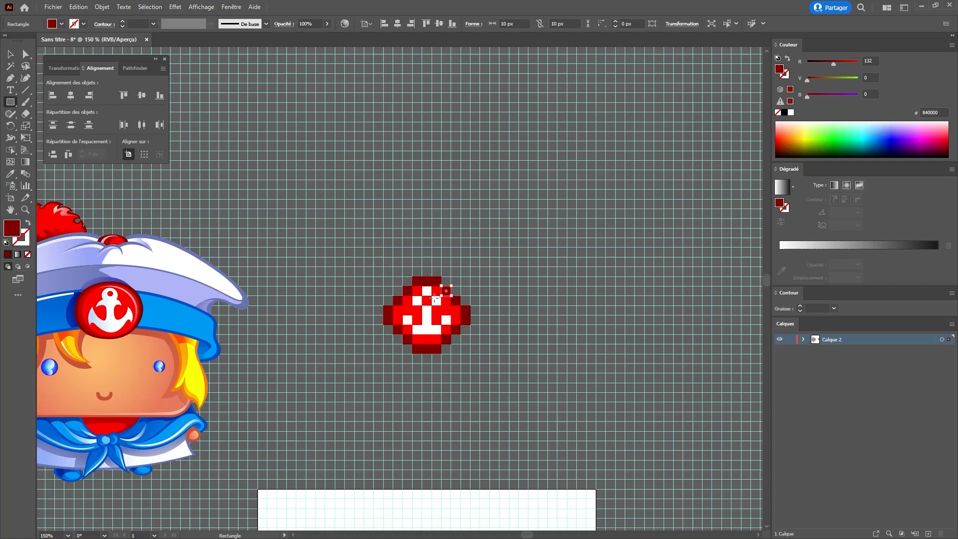
# Set the fill to blue 4181FF and draw stepped grid rectangles outward from both sides of the badge as the hat band's upper edge.
pyautogui.hotkey('ctrl', 'shift', 'a')
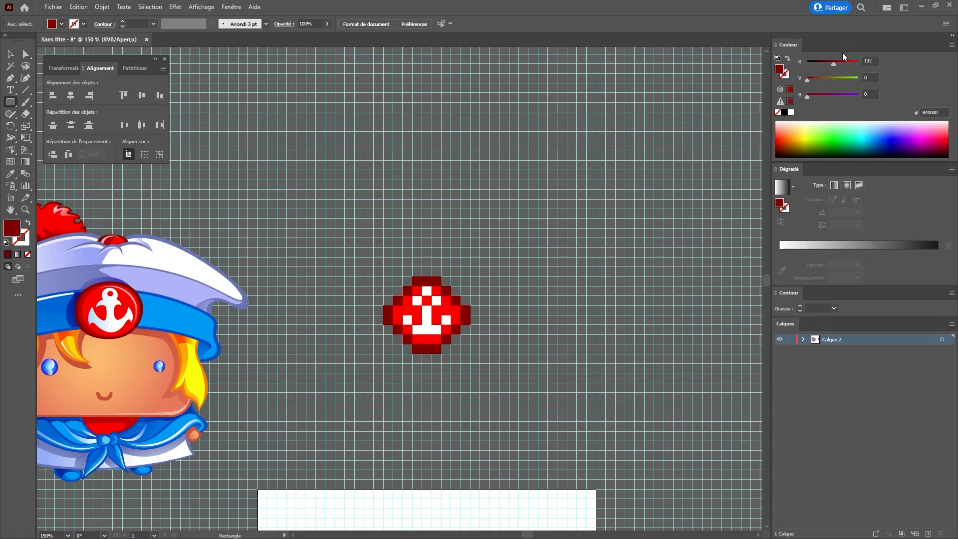
pyautogui.moveTo(824, 98); pyautogui.dragTo(881, 102)
pyautogui.moveTo(833, 64)
pyautogui.mouseDown()
pyautogui.moveTo(825, 80)
pyautogui.moveTo(832, 80)
pyautogui.moveTo(819, 62)
pyautogui.mouseUp()
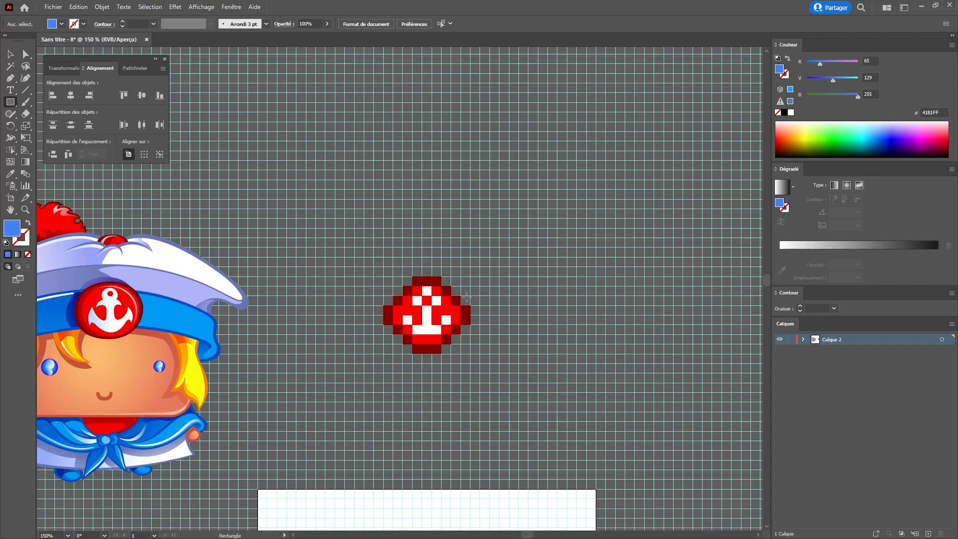
pyautogui.moveTo(460, 296)
pyautogui.mouseDown()
pyautogui.moveTo(490, 304)
pyautogui.moveTo(489, 314)
pyautogui.mouseUp()
pyautogui.moveTo(386, 300)
pyautogui.mouseDown()
pyautogui.moveTo(367, 301)
pyautogui.moveTo(360, 313)
pyautogui.mouseUp()
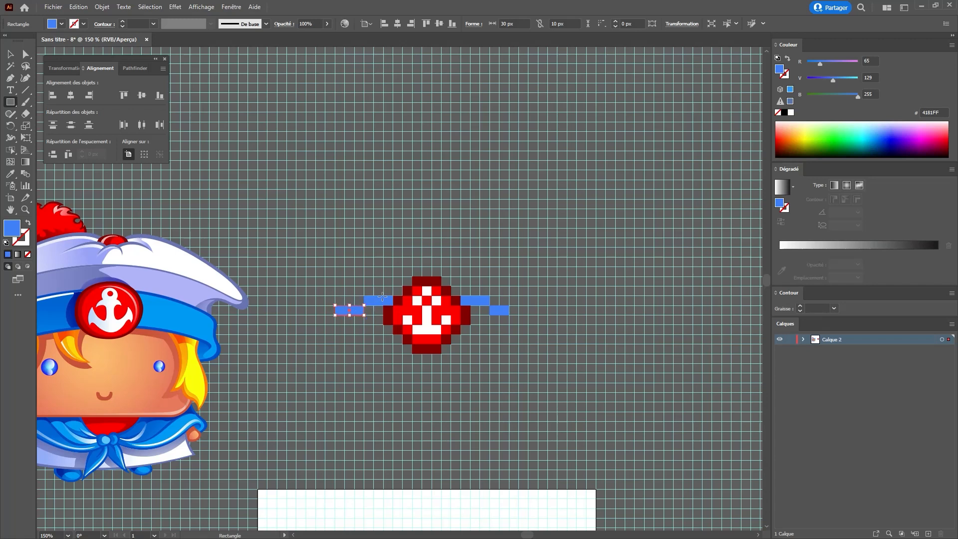
# Shift the outer blue piece left of the badge one grid cell outward and extend the inner piece to meet it.
pyautogui.press('v')
pyautogui.click(363, 266)
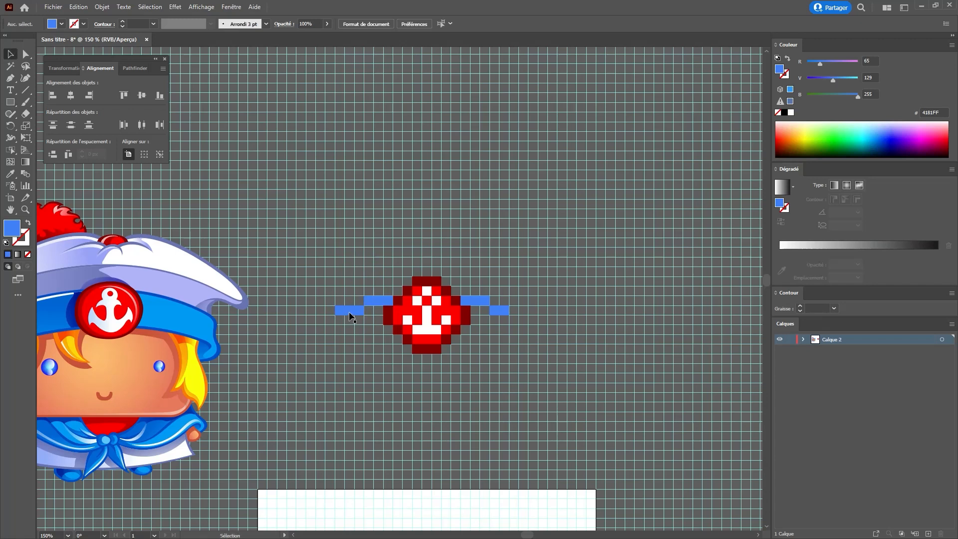
pyautogui.moveTo(340, 310)
pyautogui.mouseDown()
pyautogui.moveTo(330, 311)
pyautogui.moveTo(355, 302)
pyautogui.mouseUp()
pyautogui.click(364, 302)
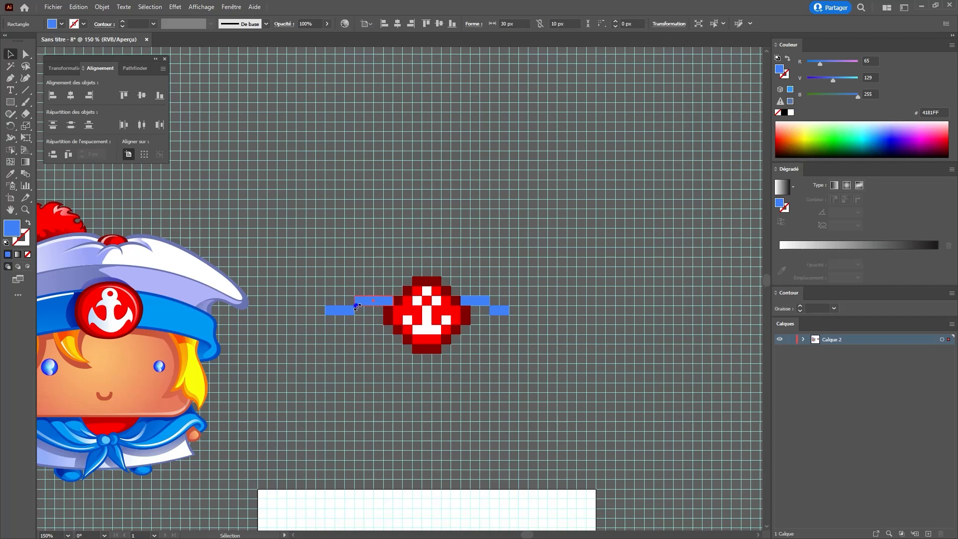
pyautogui.click(335, 323)
pyautogui.press('m')
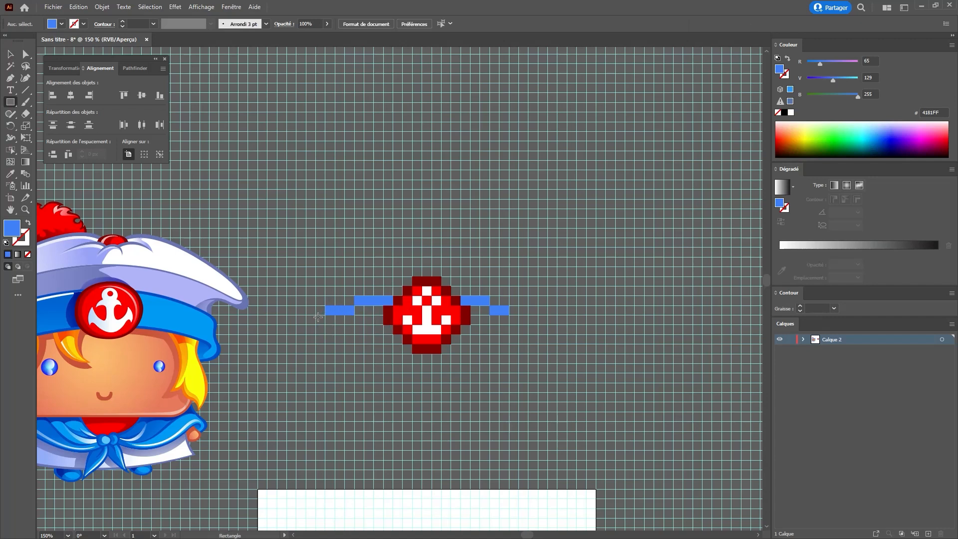
# Continue the blue hat band outline with stepped grid rectangles down to the band's left end.
pyautogui.moveTo(325, 316); pyautogui.dragTo(303, 328)
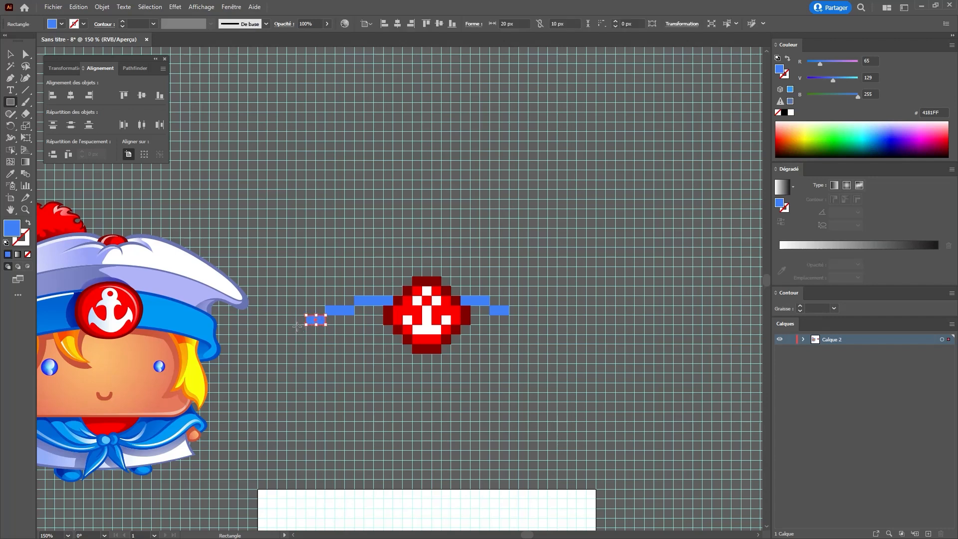
pyautogui.moveTo(296, 325)
pyautogui.mouseDown()
pyautogui.moveTo(313, 341)
pyautogui.moveTo(527, 312)
pyautogui.mouseUp()
pyautogui.keyDown('ctrl'); pyautogui.click(310, 339); pyautogui.keyUp('ctrl')
# Draw the blue outline down and around the hat band's right end, then along its underside back to the badge.
pyautogui.press('space')
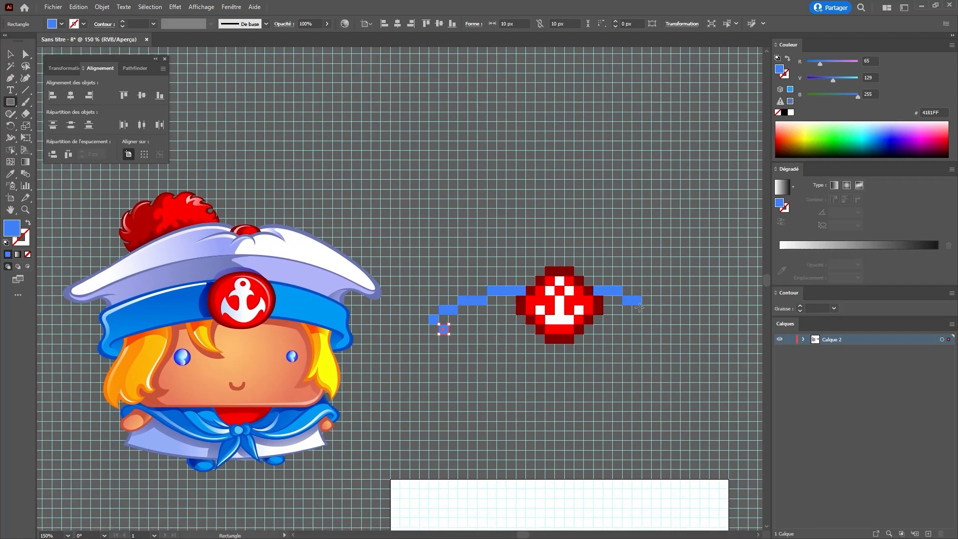
pyautogui.moveTo(642, 306); pyautogui.dragTo(671, 333)
pyautogui.hotkey('ctrl', 'shift', 'a')
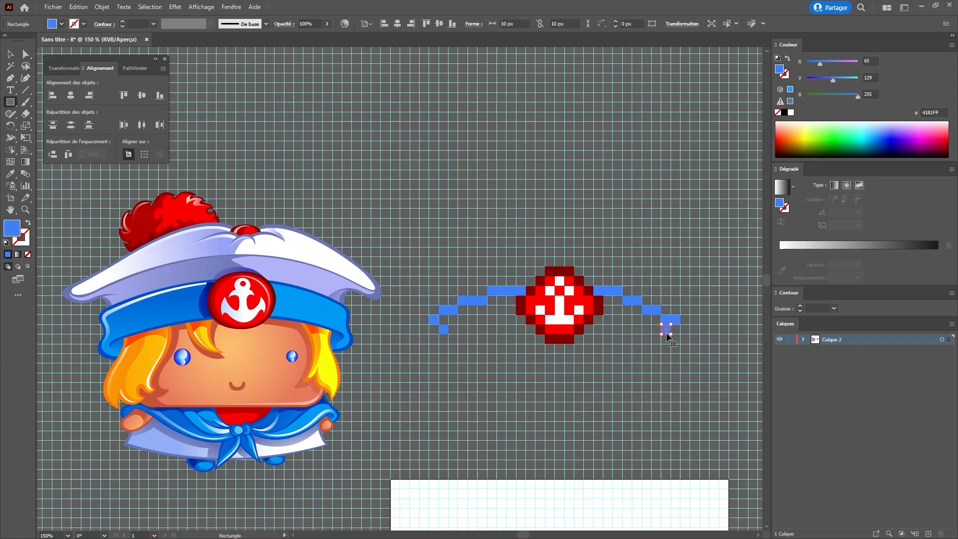
pyautogui.hotkey('ctrl', 'shift', 'a')
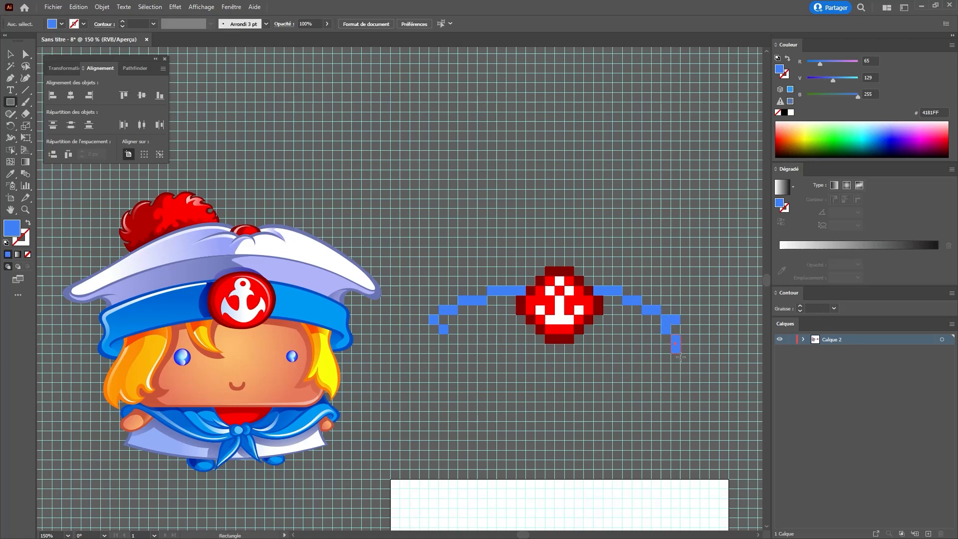
pyautogui.moveTo(681, 356)
pyautogui.mouseDown()
pyautogui.moveTo(651, 360)
pyautogui.moveTo(660, 354)
pyautogui.moveTo(643, 327)
pyautogui.moveTo(594, 324)
pyautogui.mouseUp()
pyautogui.hotkey('ctrl', 'shift', 'a')
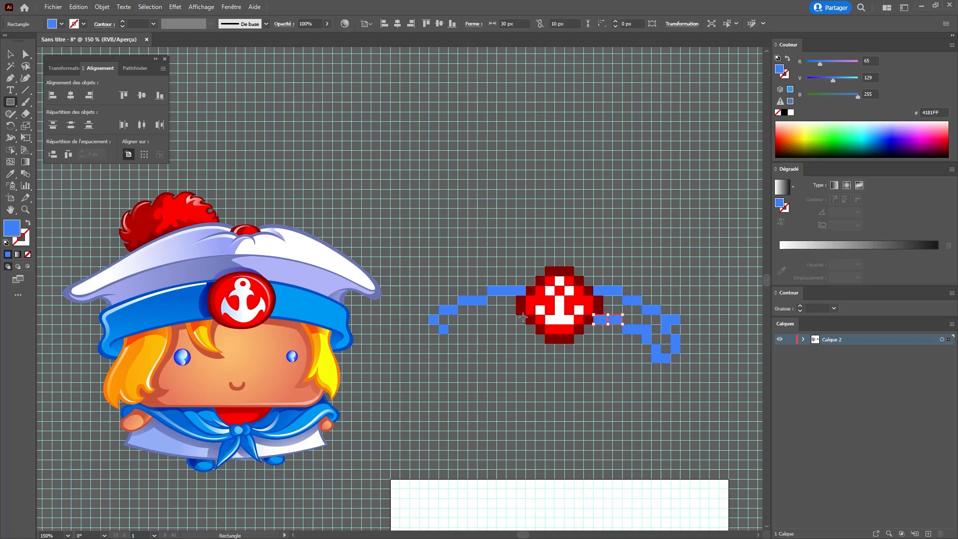
# Complete the blue outline along the left half's underside and around the band's left end with grid rectangles.
pyautogui.moveTo(524, 315); pyautogui.dragTo(456, 342)
pyautogui.keyDown('ctrl'); pyautogui.click(451, 338); pyautogui.keyUp('ctrl')
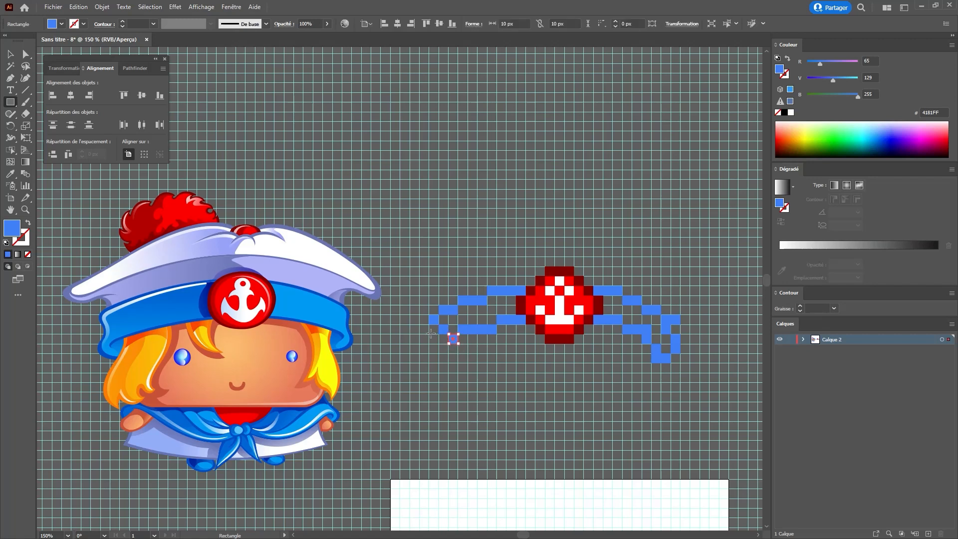
pyautogui.moveTo(430, 334); pyautogui.dragTo(439, 343)
pyautogui.keyDown('ctrl'); pyautogui.click(438, 348); pyautogui.keyUp('ctrl')
pyautogui.moveTo(429, 343); pyautogui.dragTo(447, 362)
pyautogui.keyDown('ctrl'); pyautogui.click(447, 363); pyautogui.keyUp('ctrl')
pyautogui.hotkey('ctrl', 'shift', 'a')
# Set the fill to light blue 2BDEFF and fill the inside of the hat band on both sides of the badge.
pyautogui.moveTo(840, 79); pyautogui.dragTo(813, 63)
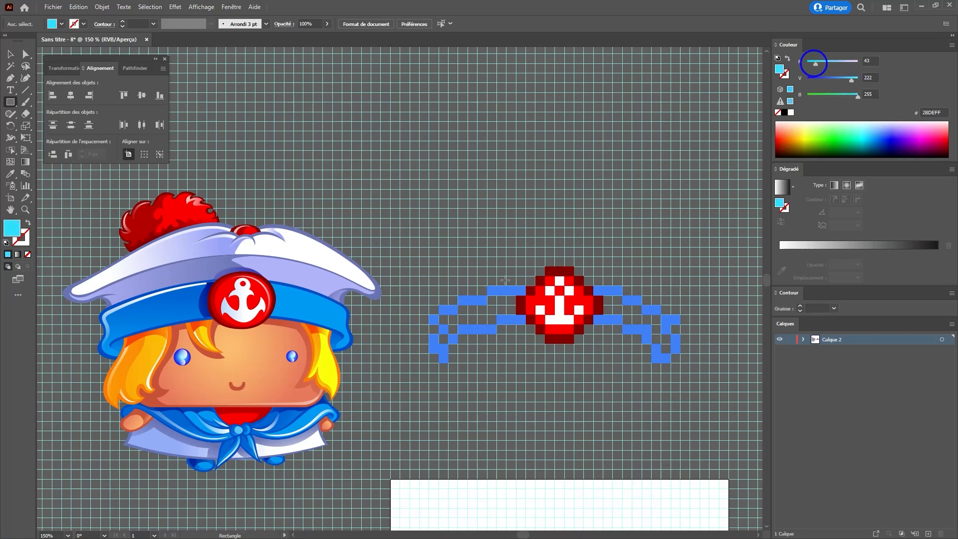
pyautogui.moveTo(440, 338)
pyautogui.mouseDown()
pyautogui.moveTo(448, 343)
pyautogui.moveTo(517, 304)
pyautogui.mouseUp()
pyautogui.moveTo(603, 296); pyautogui.dragTo(622, 322)
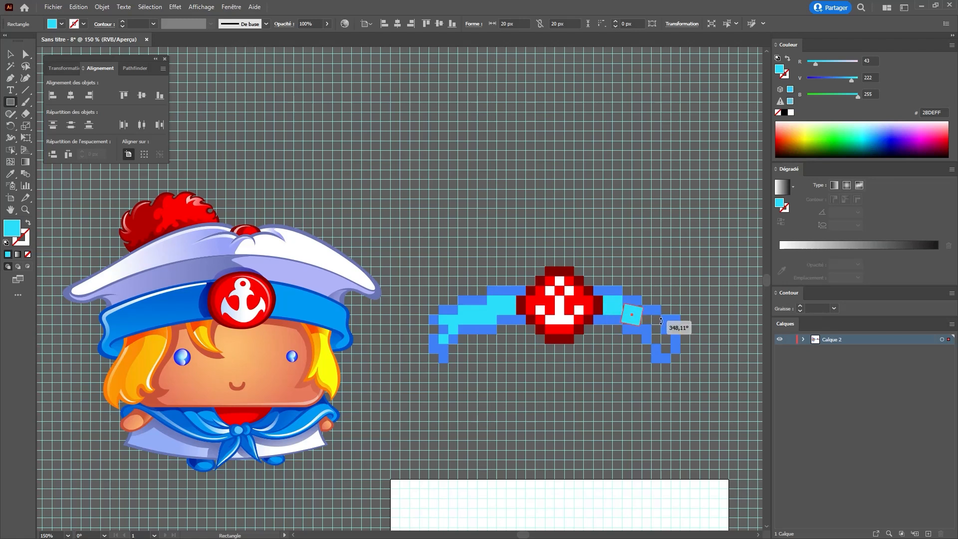
pyautogui.keyDown('ctrl'); pyautogui.click(657, 319); pyautogui.keyUp('ctrl')
pyautogui.moveTo(660, 314)
pyautogui.mouseDown()
pyautogui.moveTo(642, 324)
pyautogui.moveTo(671, 352)
pyautogui.mouseUp()
pyautogui.keyDown('ctrl'); pyautogui.click(655, 329); pyautogui.keyUp('ctrl')
pyautogui.hotkey('ctrl', 'shift', 'a')
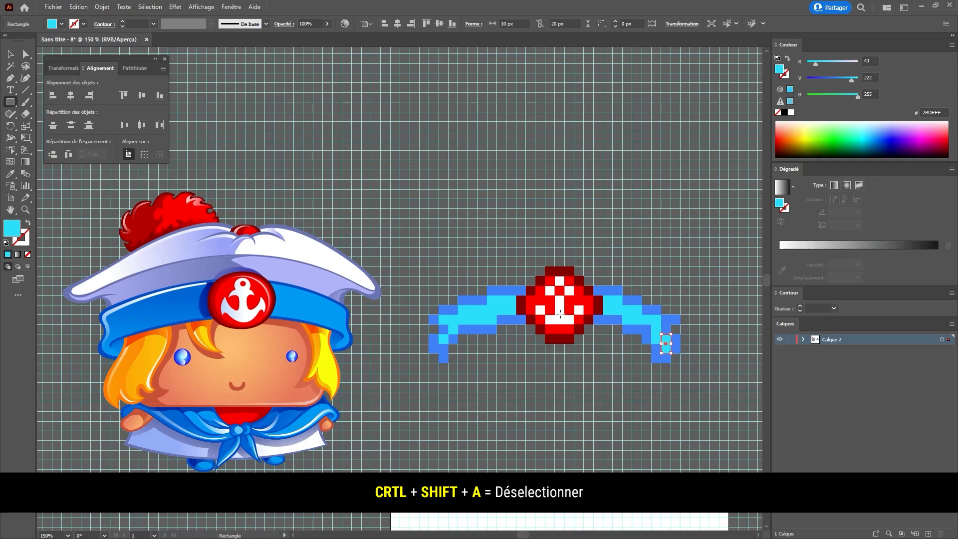
pyautogui.hotkey('ctrl', 'shift', 'a')
# Set the fill to orange FF8D00 and draw a stepped hair strand below the band, just left of the badge.
pyautogui.moveTo(580, 274)
pyautogui.mouseDown()
pyautogui.moveTo(561, 280)
pyautogui.moveTo(578, 281)
pyautogui.mouseUp()
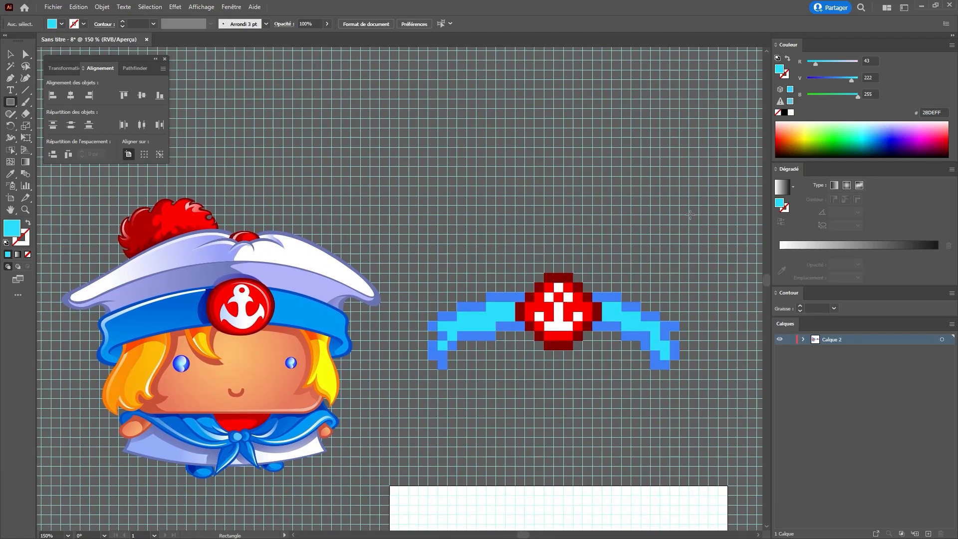
pyautogui.moveTo(837, 64); pyautogui.dragTo(858, 62)
pyautogui.moveTo(858, 96); pyautogui.dragTo(788, 95)
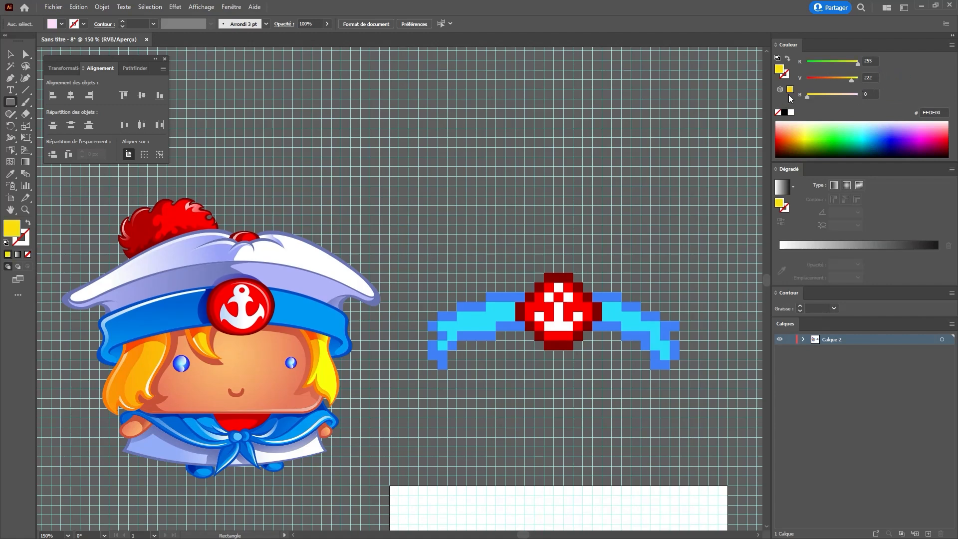
pyautogui.moveTo(846, 78); pyautogui.dragTo(835, 80)
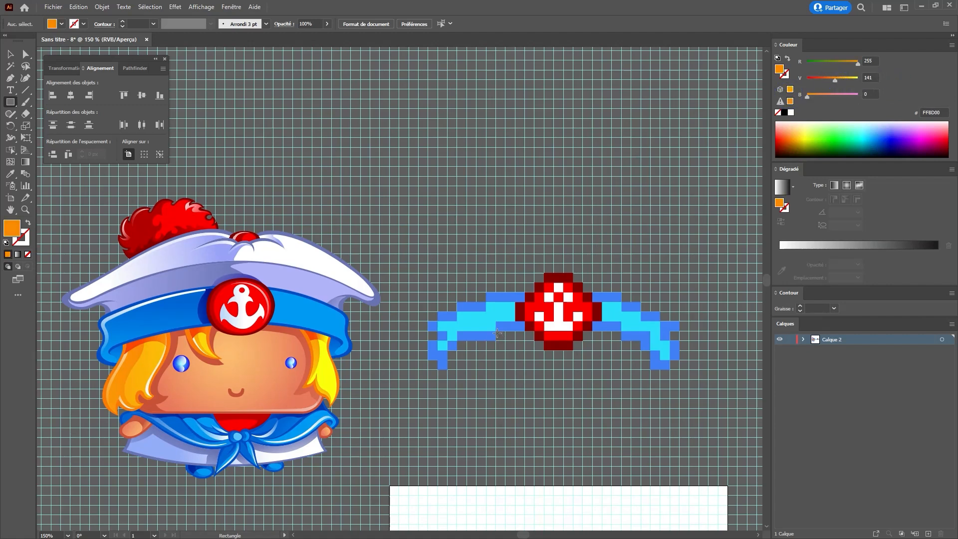
pyautogui.moveTo(497, 333)
pyautogui.mouseDown()
pyautogui.moveTo(534, 343)
pyautogui.moveTo(515, 350)
pyautogui.moveTo(532, 348)
pyautogui.moveTo(526, 359)
pyautogui.moveTo(535, 361)
pyautogui.mouseUp()
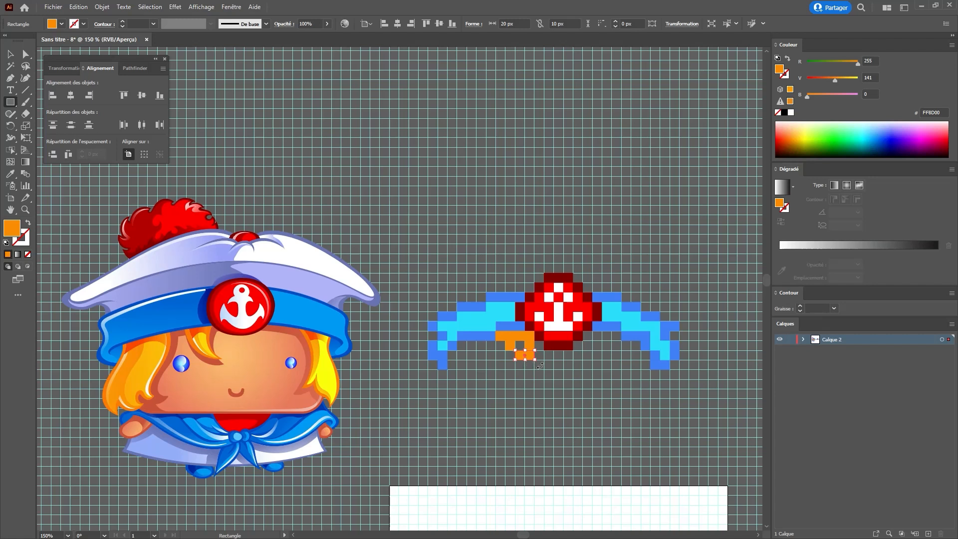
pyautogui.moveTo(543, 368); pyautogui.dragTo(525, 350)
# Recolour the centre square of the orange hair strand to yellow FFEA00.
pyautogui.keyDown('ctrl'); pyautogui.click(522, 343); pyautogui.keyUp('ctrl')
pyautogui.moveTo(838, 78); pyautogui.dragTo(854, 80)
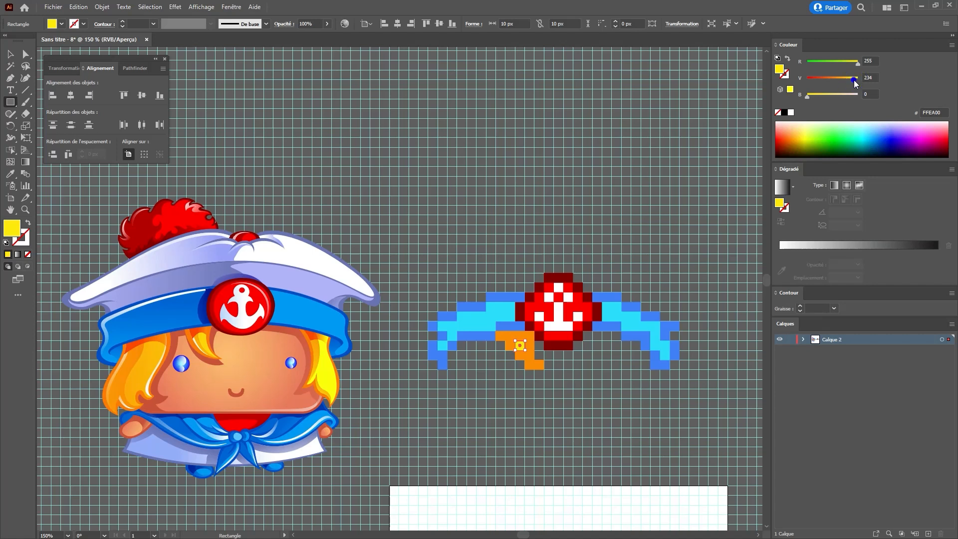
pyautogui.keyDown('ctrl'); pyautogui.click(487, 402); pyautogui.keyUp('ctrl')
# Pick up the strand's orange FF8D00 and outline the lock of hair hanging below the band's right half.
pyautogui.keyDown('ctrl'); pyautogui.click(533, 365); pyautogui.keyUp('ctrl')
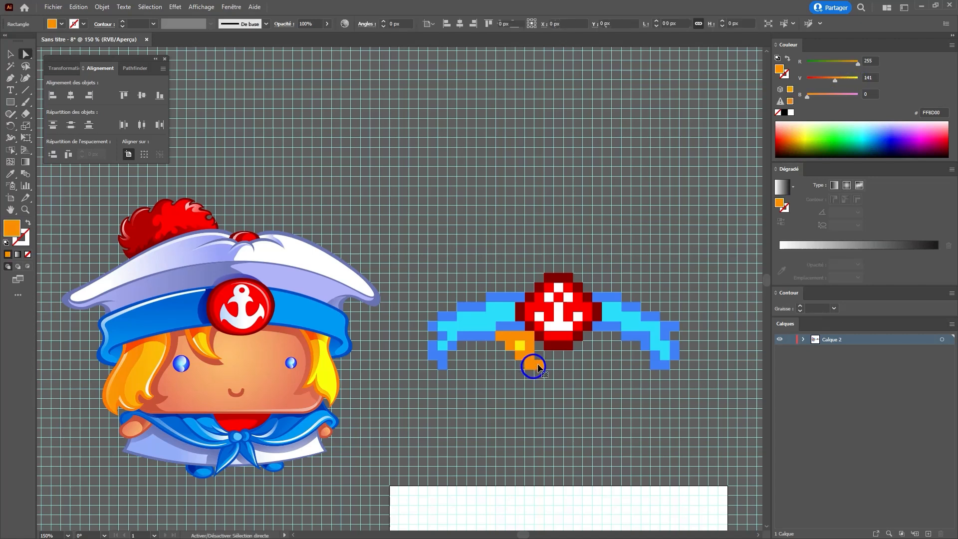
pyautogui.keyDown('ctrl'); pyautogui.click(570, 354); pyautogui.keyUp('ctrl')
pyautogui.moveTo(602, 332)
pyautogui.mouseDown()
pyautogui.moveTo(644, 369)
pyautogui.moveTo(618, 398)
pyautogui.moveTo(648, 407)
pyautogui.mouseUp()
pyautogui.keyDown('ctrl'); pyautogui.click(636, 405); pyautogui.keyUp('ctrl')
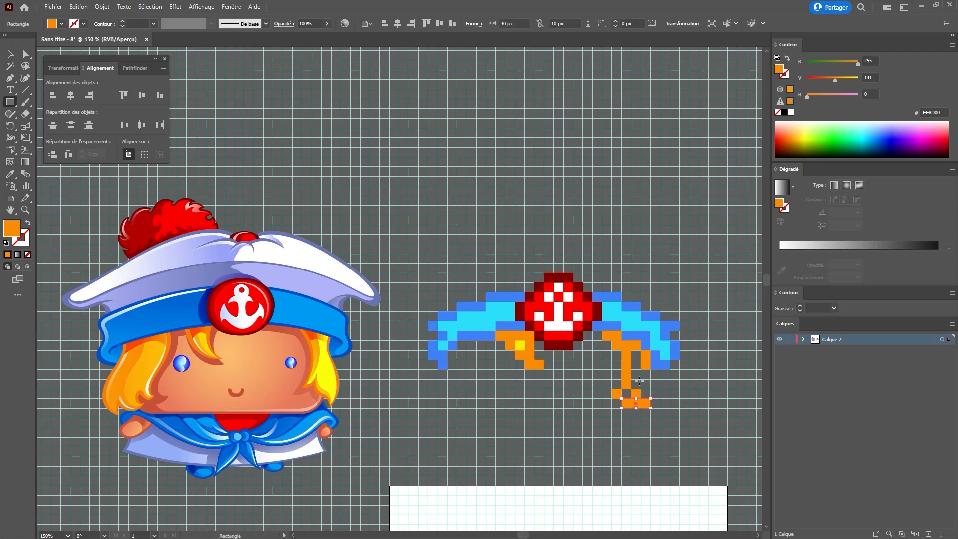
pyautogui.moveTo(650, 369)
pyautogui.mouseDown()
pyautogui.moveTo(663, 404)
pyautogui.moveTo(651, 409)
pyautogui.mouseUp()
# Draw a 10 × 40 px rectangle inside the right lock and sample the left strand's yellow for its fill.
pyautogui.moveTo(631, 350); pyautogui.dragTo(640, 389)
pyautogui.press('i')
pyautogui.click(520, 344)
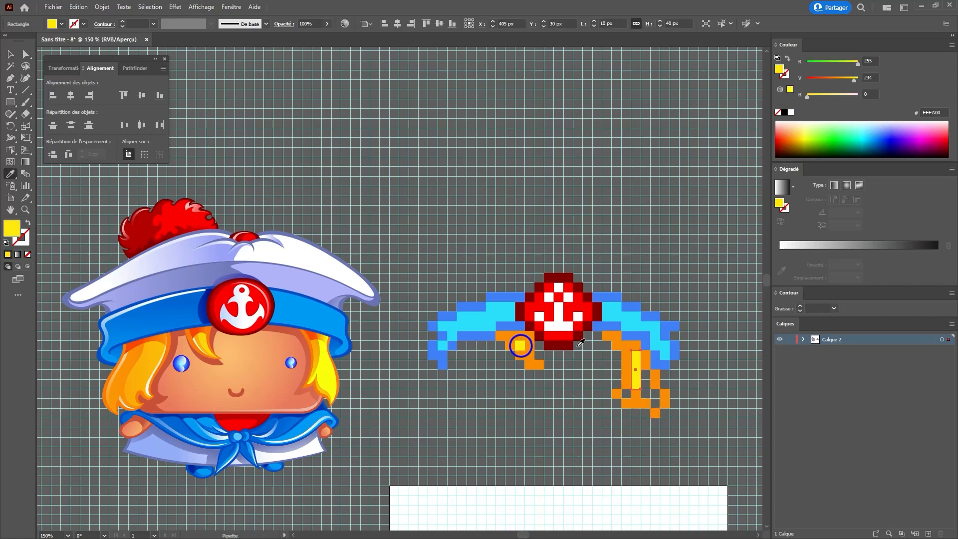
# Set both yellow hair pieces to FFFF00 and fill the rest of the right lock with rectangles in that colour.
pyautogui.press('v')
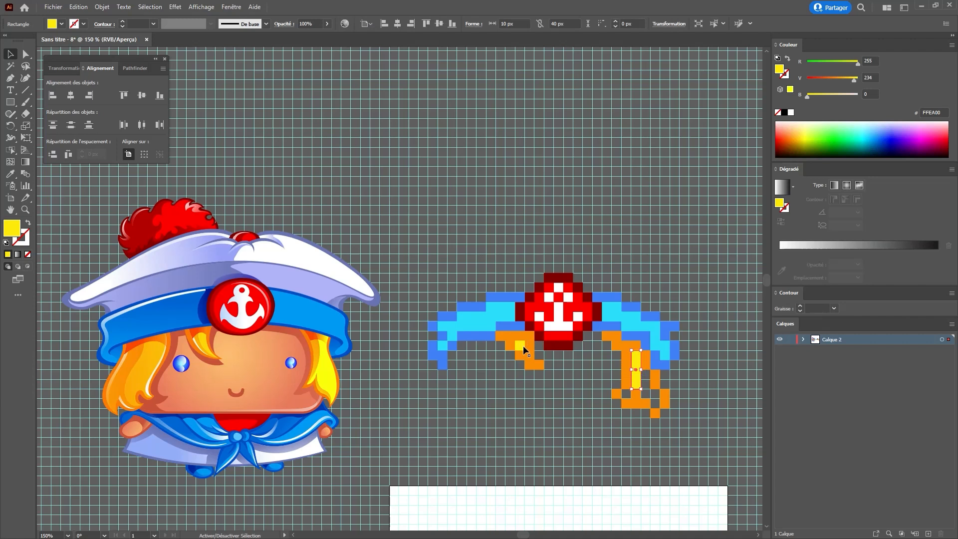
pyautogui.keyDown('shift'); pyautogui.click(519, 344); pyautogui.keyUp('shift')
pyautogui.moveTo(854, 77); pyautogui.dragTo(859, 78)
pyautogui.click(742, 313)
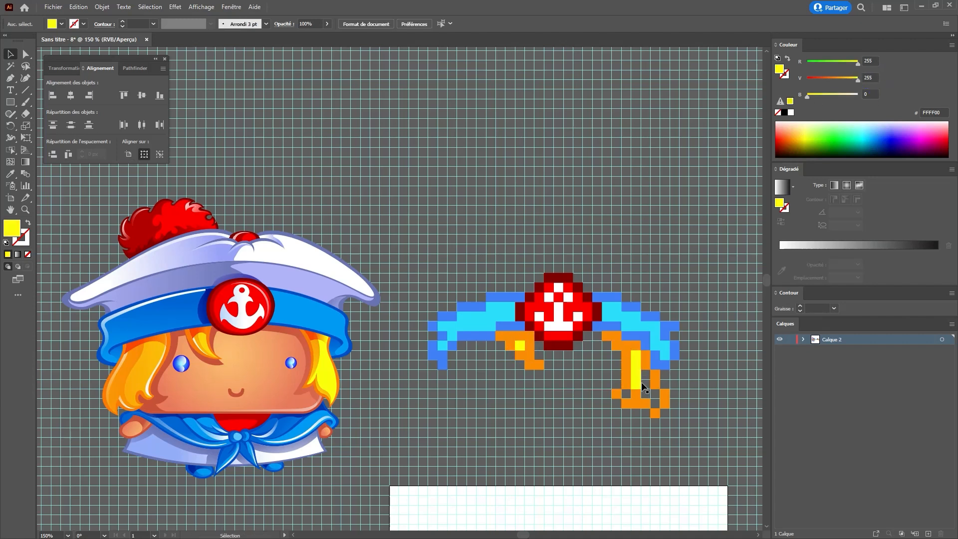
pyautogui.press('m')
pyautogui.moveTo(641, 369)
pyautogui.mouseDown()
pyautogui.moveTo(650, 399)
pyautogui.moveTo(629, 396)
pyautogui.moveTo(657, 407)
pyautogui.mouseUp()
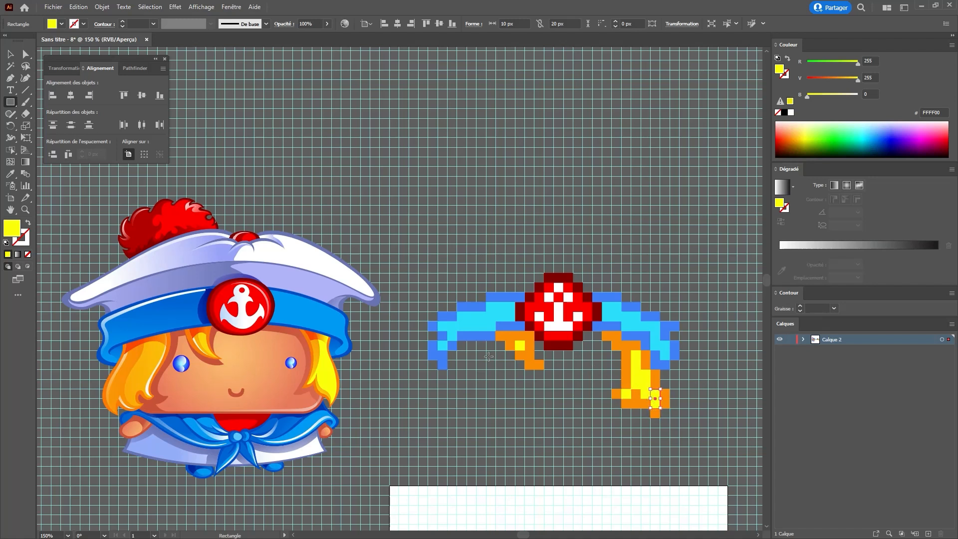
# Draw a 10 px square in white FFFFFF below the left strand as the eye's highlight.
pyautogui.click(517, 370)
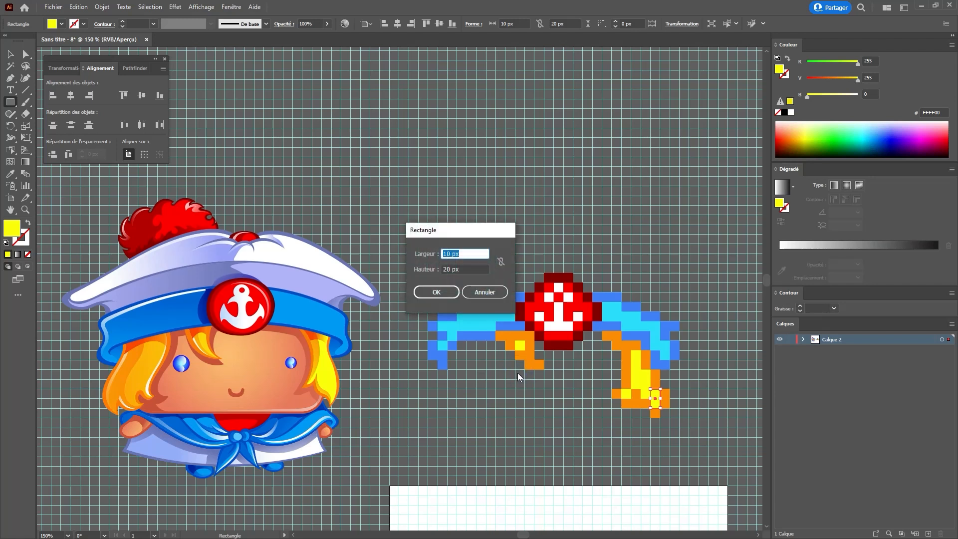
pyautogui.press('Escape')
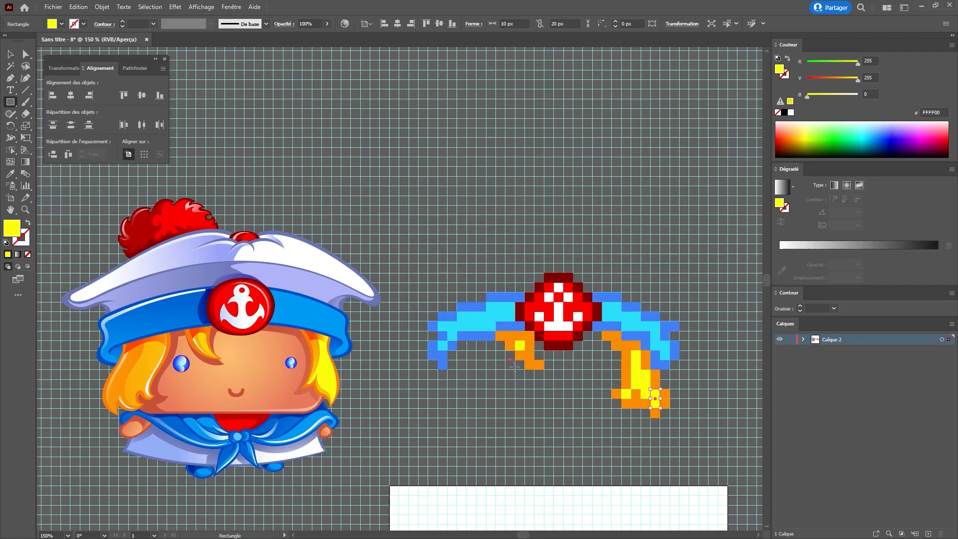
pyautogui.moveTo(514, 368); pyautogui.dragTo(506, 360)
pyautogui.moveTo(849, 96); pyautogui.dragTo(892, 100)
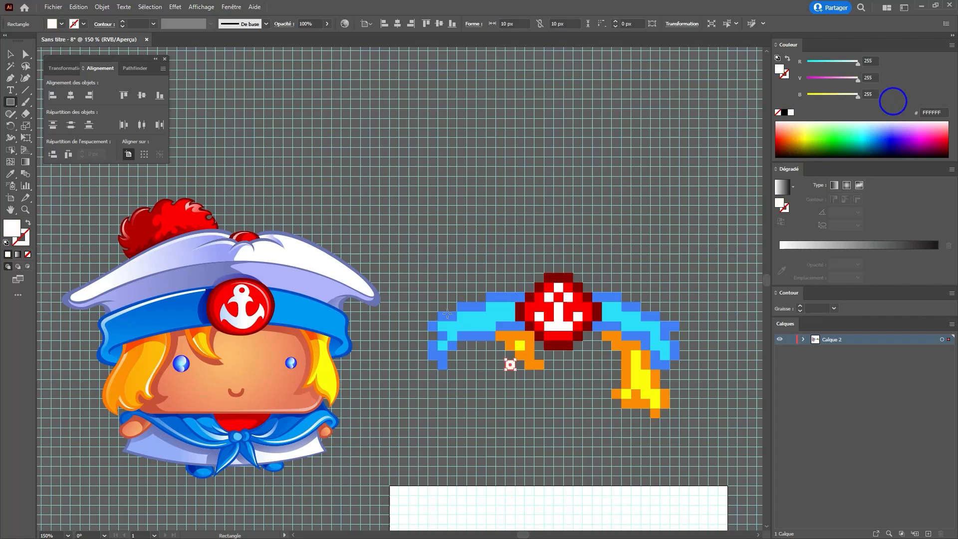
pyautogui.hotkey('ctrl', 'shift', 'a')
# Complete the 2 × 2 cell eye around the white square with a 10 × 20 px rectangle and a square in blue 004AFF.
pyautogui.moveTo(496, 361); pyautogui.dragTo(506, 379)
pyautogui.moveTo(857, 64); pyautogui.dragTo(803, 63)
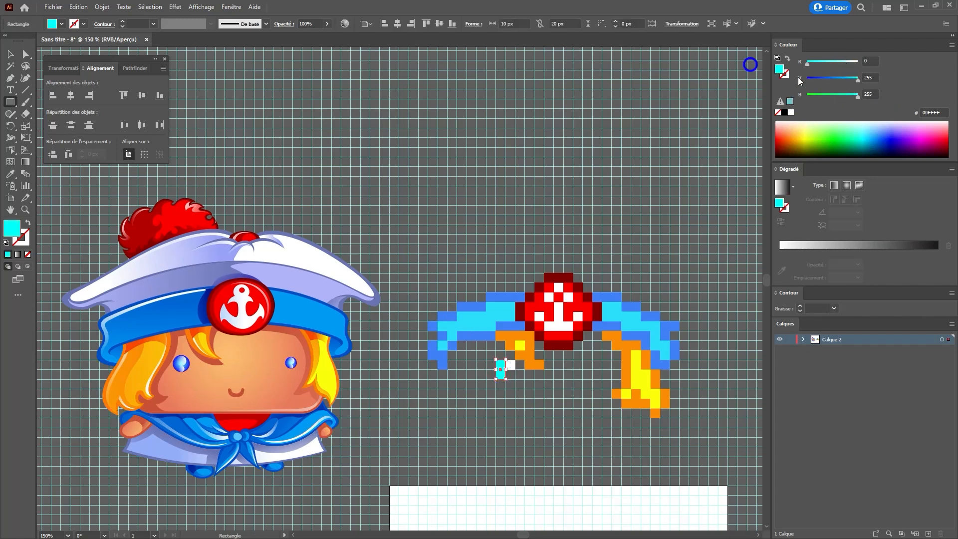
pyautogui.moveTo(857, 80); pyautogui.dragTo(821, 79)
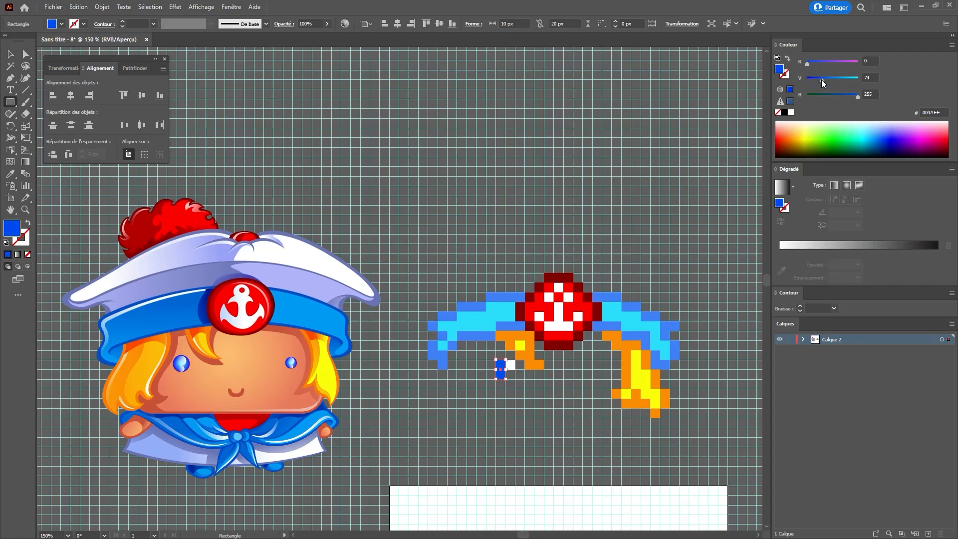
pyautogui.keyDown('ctrl'); pyautogui.click(491, 373); pyautogui.keyUp('ctrl')
pyautogui.moveTo(506, 369); pyautogui.dragTo(514, 379)
pyautogui.hotkey('ctrl', 'shift', 'a')
# Duplicate the eye's three pieces about 100 px to the right, beside the right lock of hair.
pyautogui.press('v')
pyautogui.moveTo(512, 379); pyautogui.dragTo(607, 376)
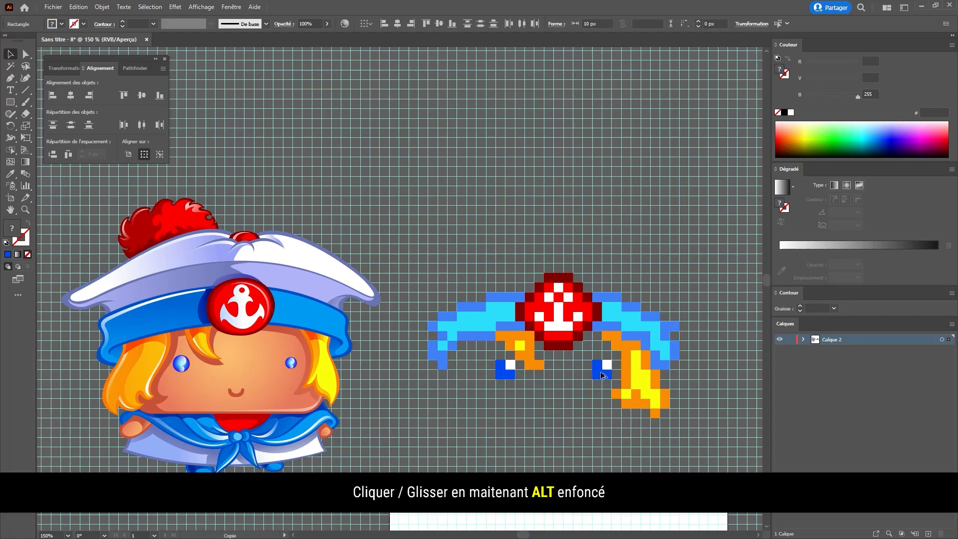
pyautogui.click(438, 373)
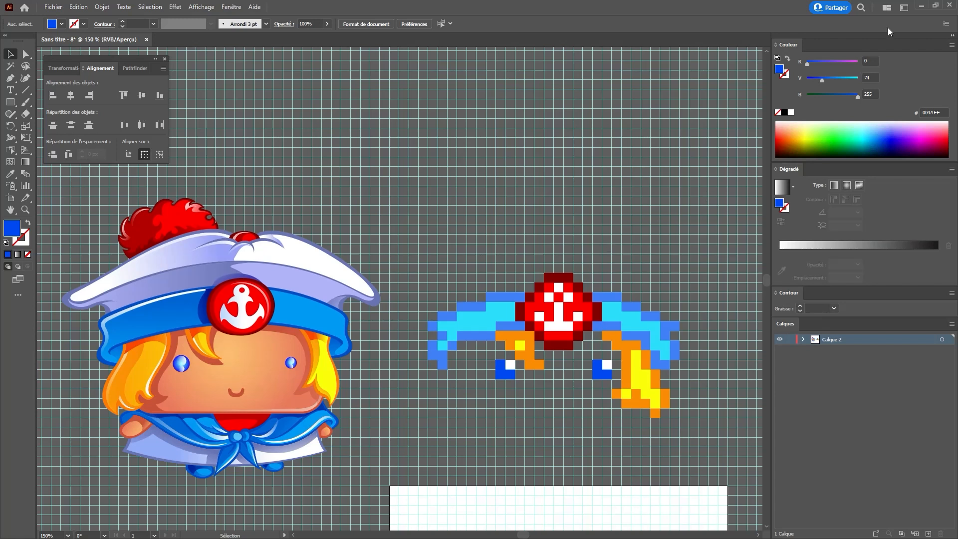
# Set the fill to reddish brown C26148 and draw a small smile of grid rectangles below and between the eyes.
pyautogui.moveTo(829, 61); pyautogui.dragTo(859, 61)
pyautogui.moveTo(858, 96); pyautogui.dragTo(804, 96)
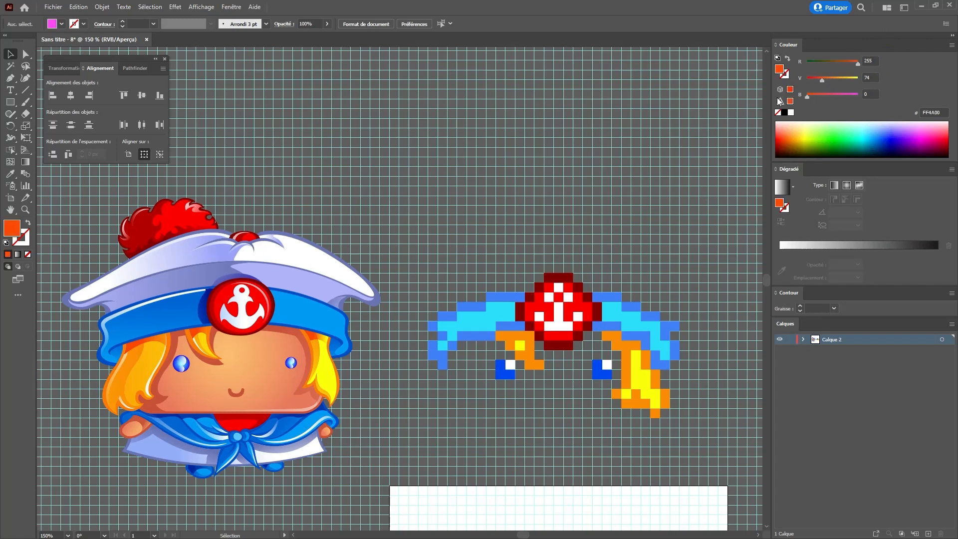
pyautogui.moveTo(848, 60); pyautogui.dragTo(837, 61)
pyautogui.click(826, 79)
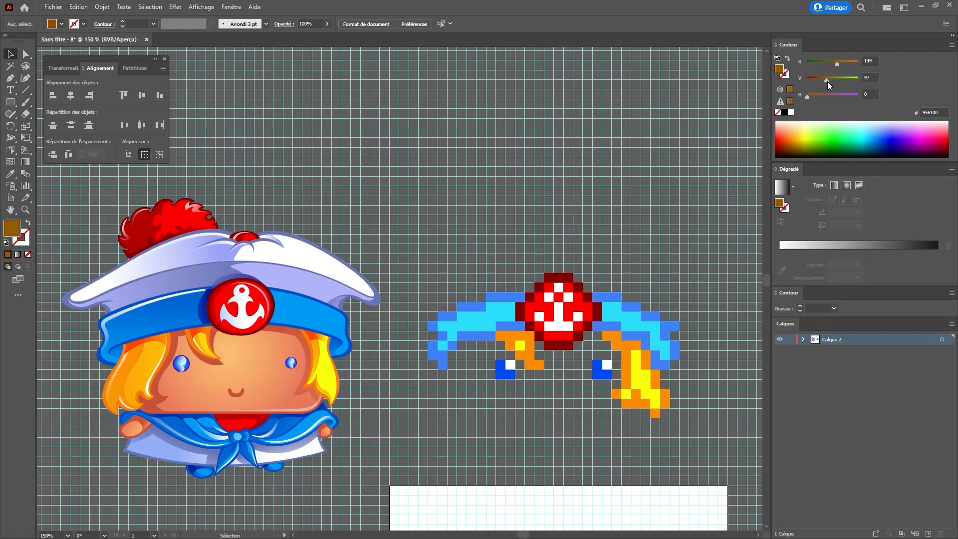
pyautogui.click(845, 62)
pyautogui.click(821, 96)
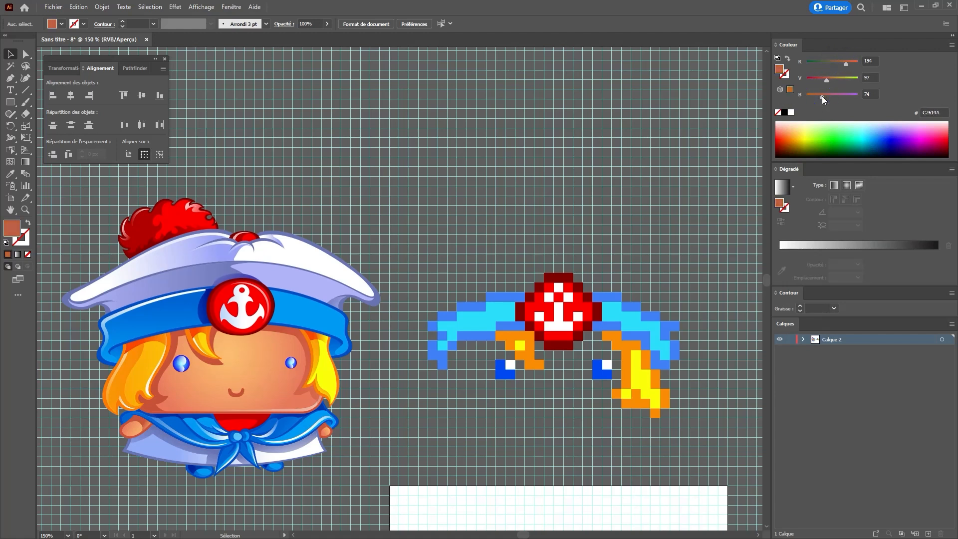
pyautogui.moveTo(821, 96); pyautogui.dragTo(822, 95)
pyautogui.press('m')
pyautogui.moveTo(537, 390)
pyautogui.mouseDown()
pyautogui.moveTo(571, 397)
pyautogui.moveTo(562, 406)
pyautogui.mouseUp()
pyautogui.press('v')
pyautogui.click(575, 382)
# Draw reddish-brown forehead shading: a 20 × 10 px rectangle right of the badge's lower edge and a square beside the left strand.
pyautogui.hotkey('ctrl', '+')
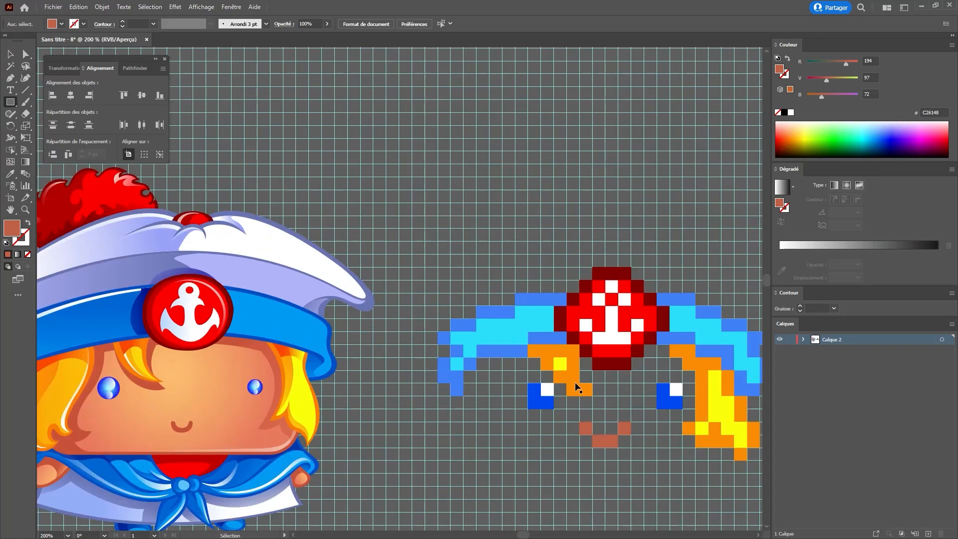
pyautogui.hotkey('ctrl', '-')
pyautogui.press('space')
pyautogui.moveTo(480, 324); pyautogui.dragTo(473, 321)
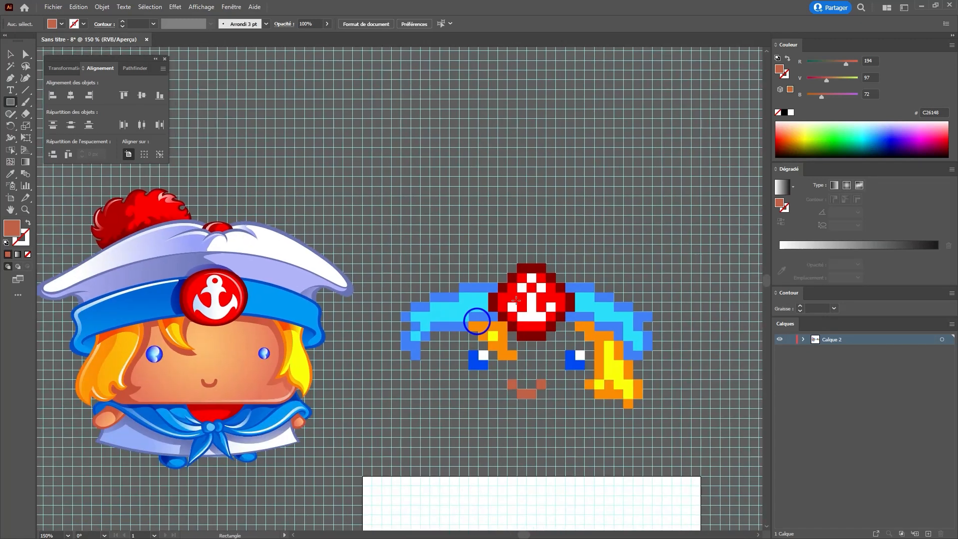
pyautogui.moveTo(557, 322); pyautogui.dragTo(574, 331)
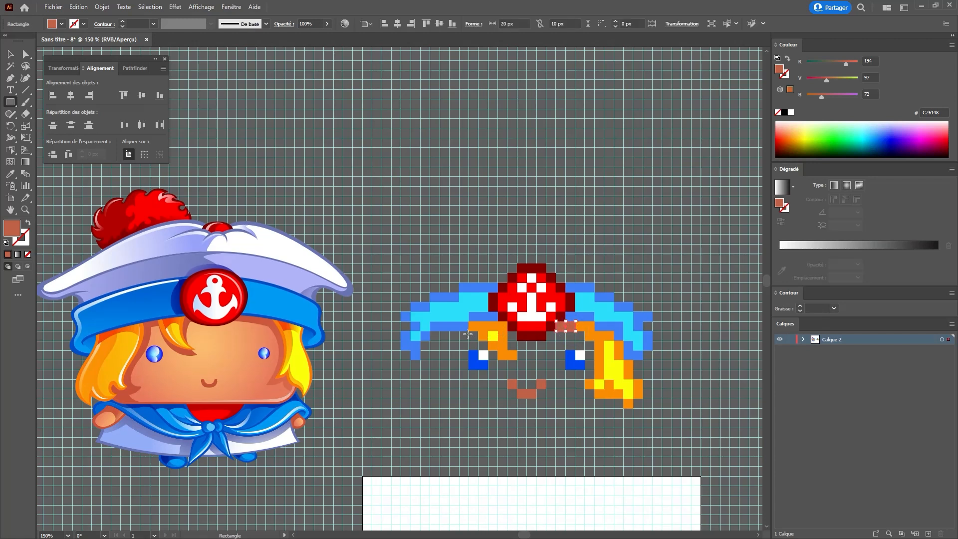
pyautogui.moveTo(465, 334); pyautogui.dragTo(459, 336)
# Outline the left lock of hair below the hat band with 10 px grid rectangles in orange FF8D00.
pyautogui.press('v')
pyautogui.click(478, 331)
pyautogui.click(430, 333)
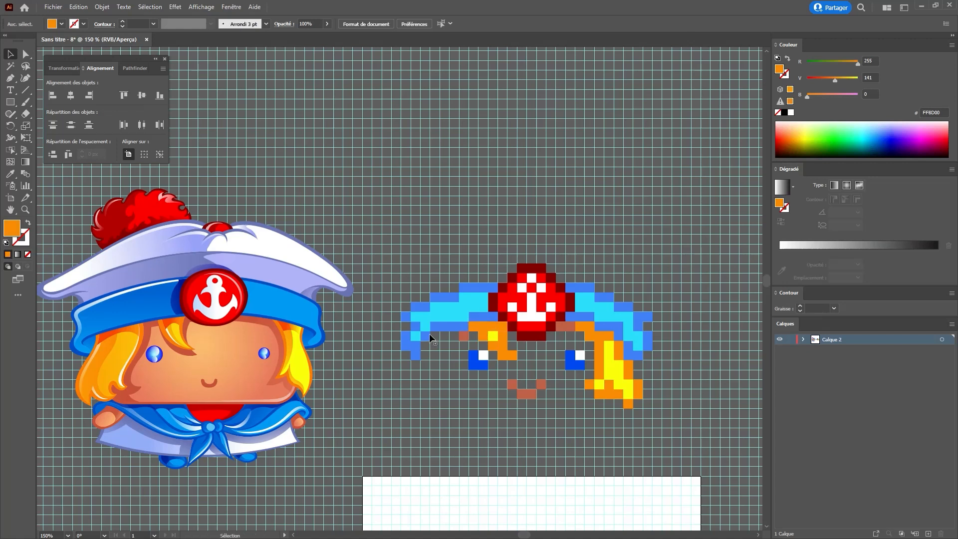
pyautogui.press('m')
pyautogui.moveTo(431, 331)
pyautogui.mouseDown()
pyautogui.moveTo(456, 343)
pyautogui.moveTo(448, 341)
pyautogui.mouseUp()
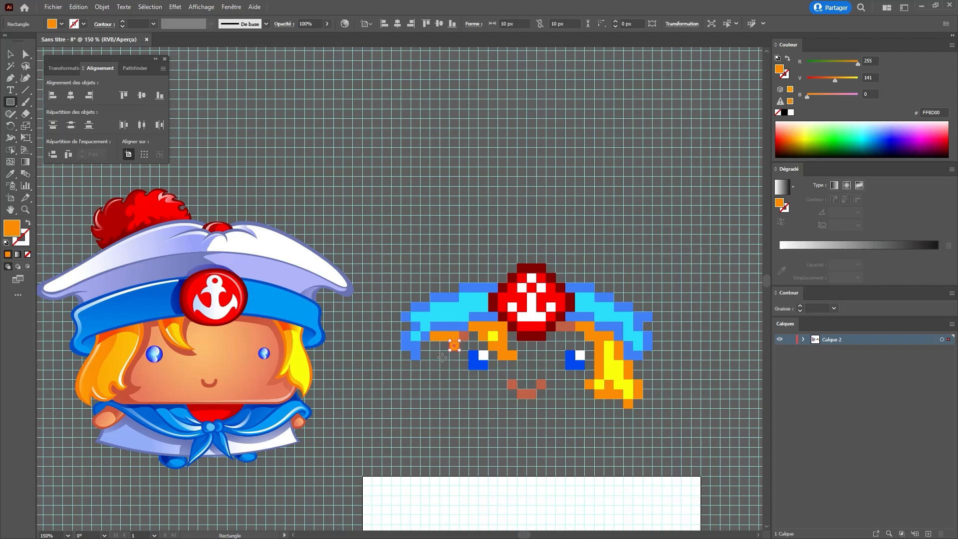
pyautogui.moveTo(441, 354)
pyautogui.mouseDown()
pyautogui.moveTo(451, 371)
pyautogui.moveTo(441, 392)
pyautogui.moveTo(399, 412)
pyautogui.mouseUp()
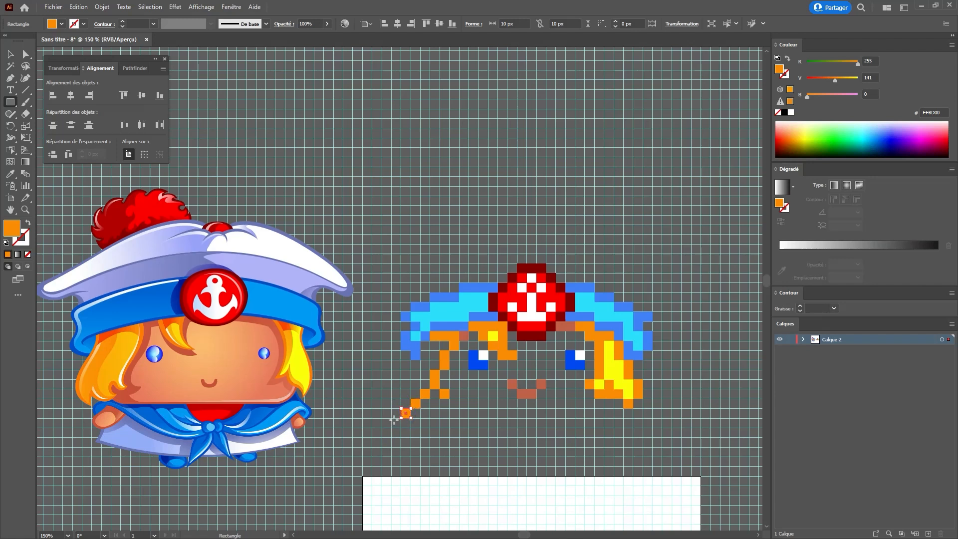
pyautogui.moveTo(403, 429); pyautogui.dragTo(391, 417)
pyautogui.moveTo(394, 420)
pyautogui.mouseDown()
pyautogui.moveTo(378, 406)
pyautogui.moveTo(395, 359)
pyautogui.mouseUp()
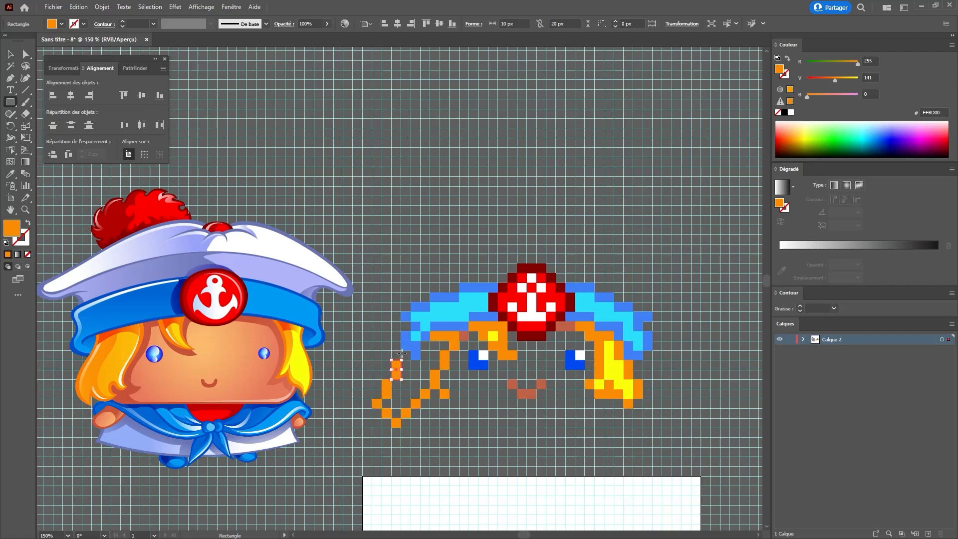
# Delete the two lowest blue pieces at the left tip of the hat band.
pyautogui.press('v')
pyautogui.click(417, 348)
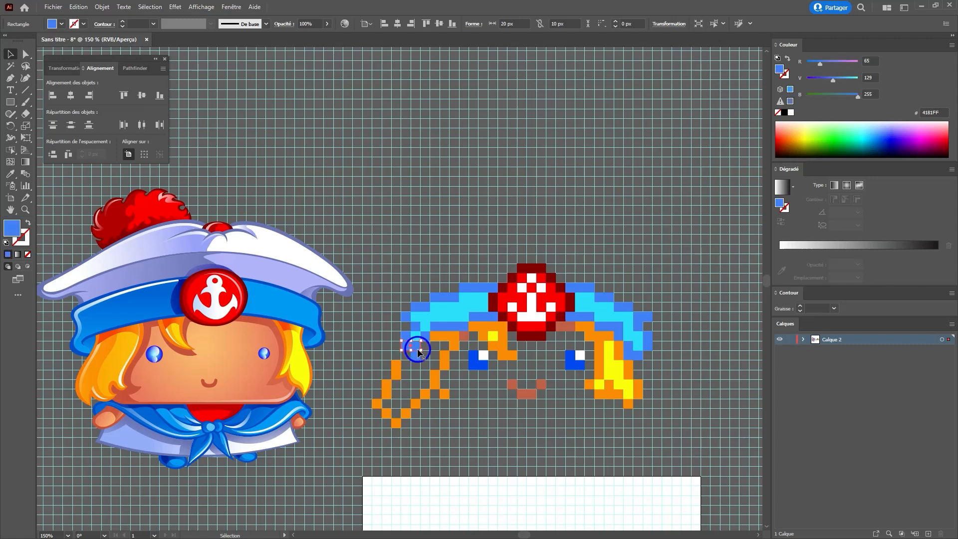
pyautogui.press('Delete')
pyautogui.click(417, 354)
pyautogui.press('Delete')
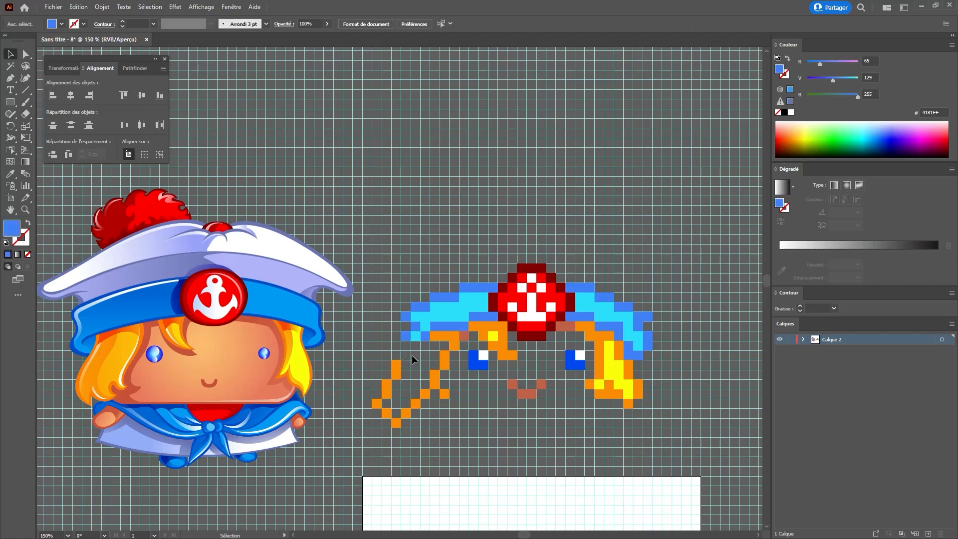
# Extend the top of the left lock's outline with a 20 × 10 px orange rectangle.
pyautogui.keyDown('alt'); pyautogui.moveTo(399, 362); pyautogui.dragTo(402, 357); pyautogui.keyUp('alt')
pyautogui.moveTo(407, 354); pyautogui.dragTo(421, 360)
pyautogui.press('m')
pyautogui.press('v')
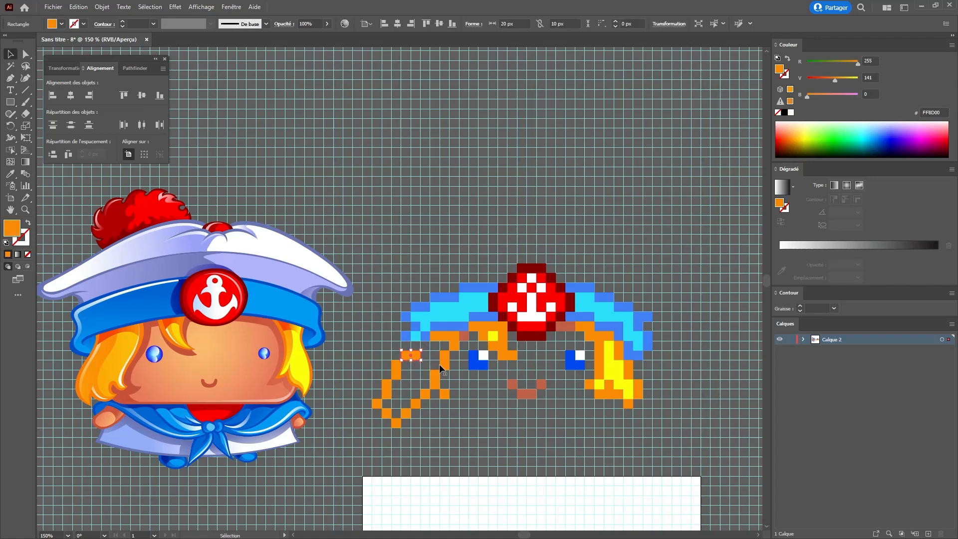
pyautogui.click(465, 385)
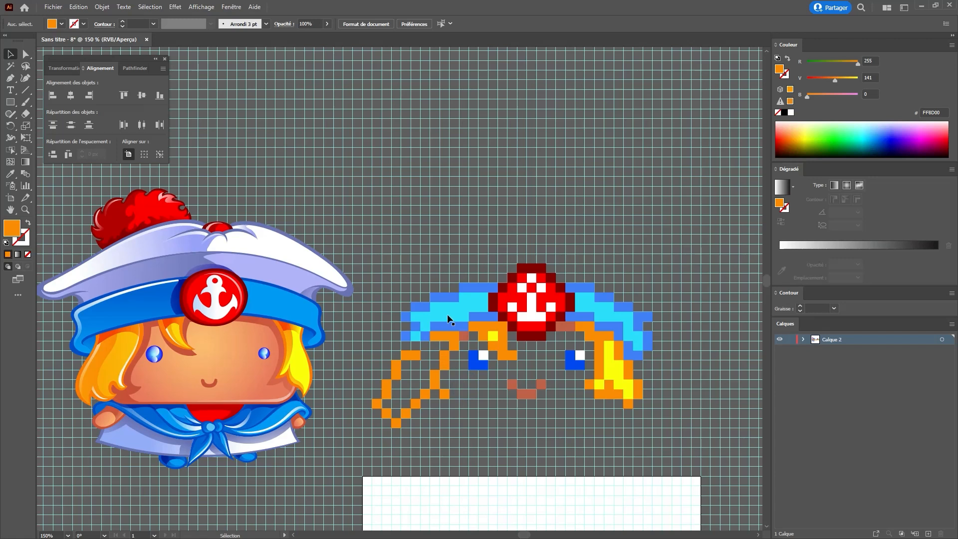
# Delete the remaining blue edge pieces and the loose light-blue squares at the left end of the hat band.
pyautogui.click(417, 330)
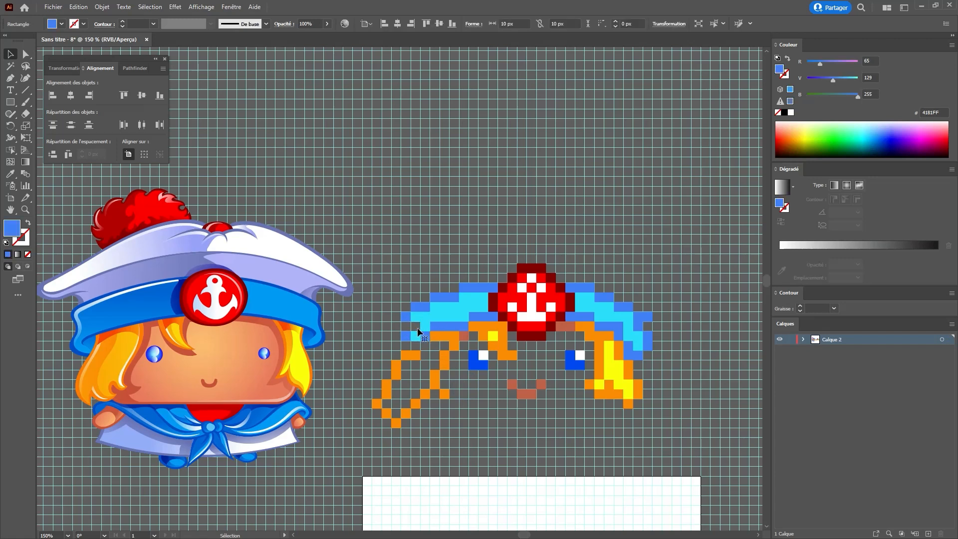
pyautogui.click(405, 336)
pyautogui.press('Delete')
pyautogui.click(408, 317)
pyautogui.press('Delete')
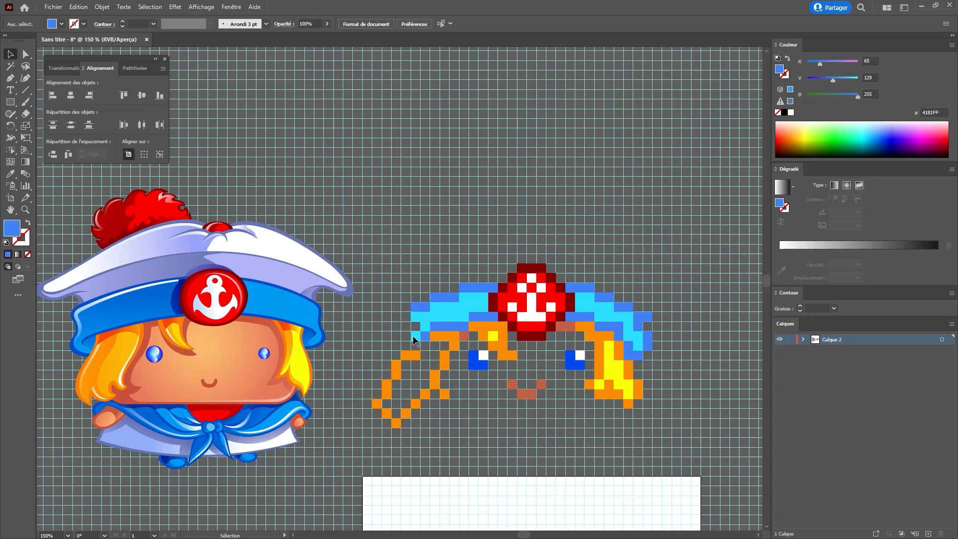
pyautogui.click(414, 336)
pyautogui.press('Delete')
pyautogui.click(427, 335)
pyautogui.press('Delete')
pyautogui.click(421, 326)
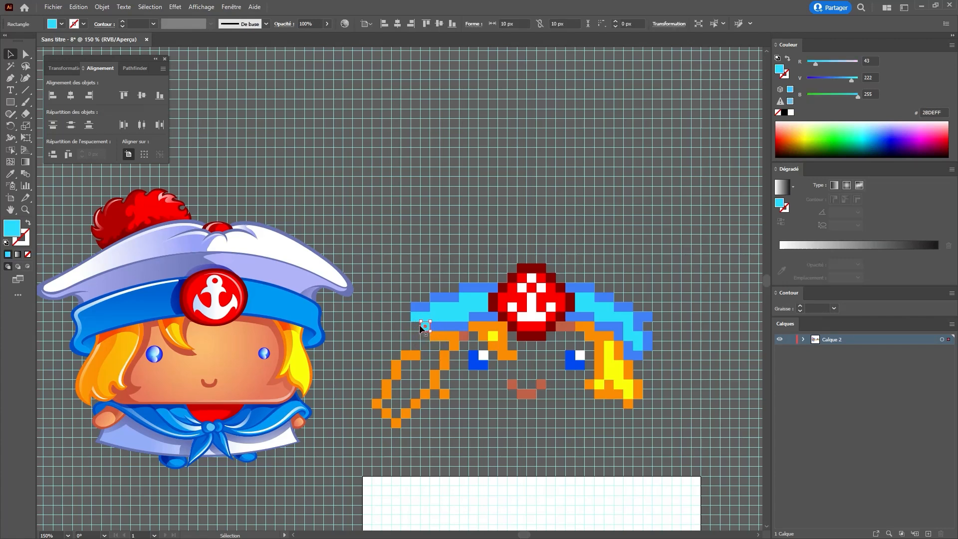
pyautogui.press('Delete')
# Extend the hat band leftward with a 30 × 10 px light-blue 2BDEFF rectangle and a duplicate of the 20 × 10 px blue edge piece above it.
pyautogui.press('m')
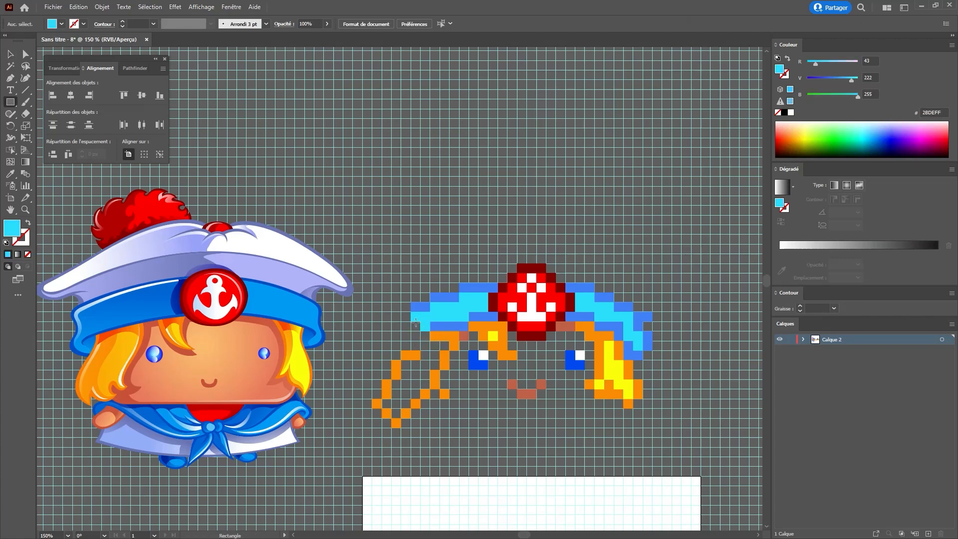
pyautogui.moveTo(419, 323); pyautogui.dragTo(393, 330)
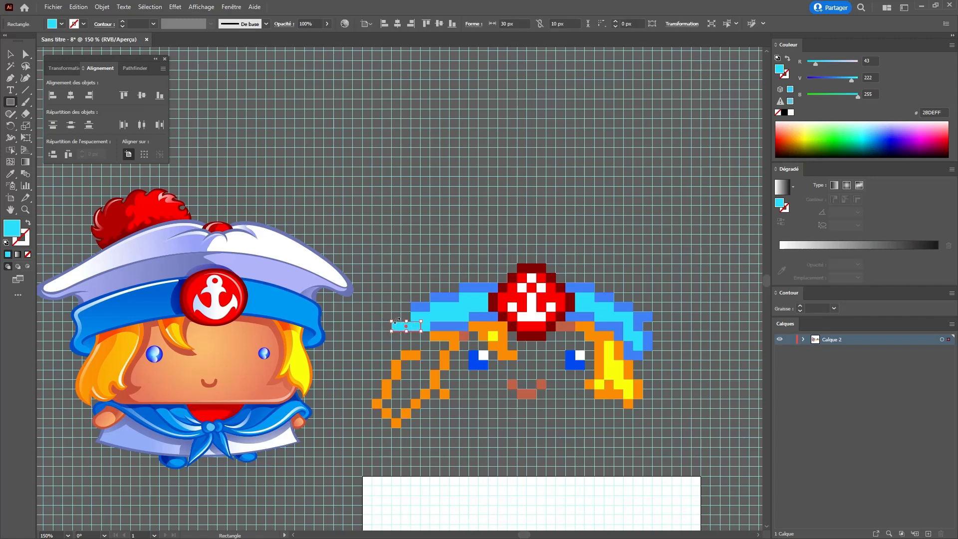
pyautogui.keyDown('ctrl'); pyautogui.click(397, 315); pyautogui.keyUp('ctrl')
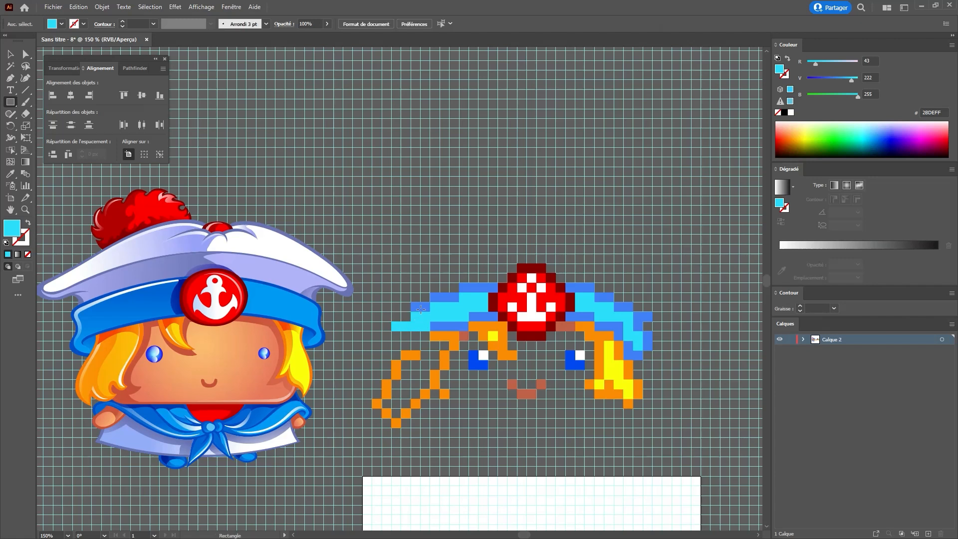
pyautogui.press('v')
pyautogui.keyDown('alt'); pyautogui.moveTo(421, 307); pyautogui.dragTo(402, 318); pyautogui.keyUp('alt')
pyautogui.click(403, 321)
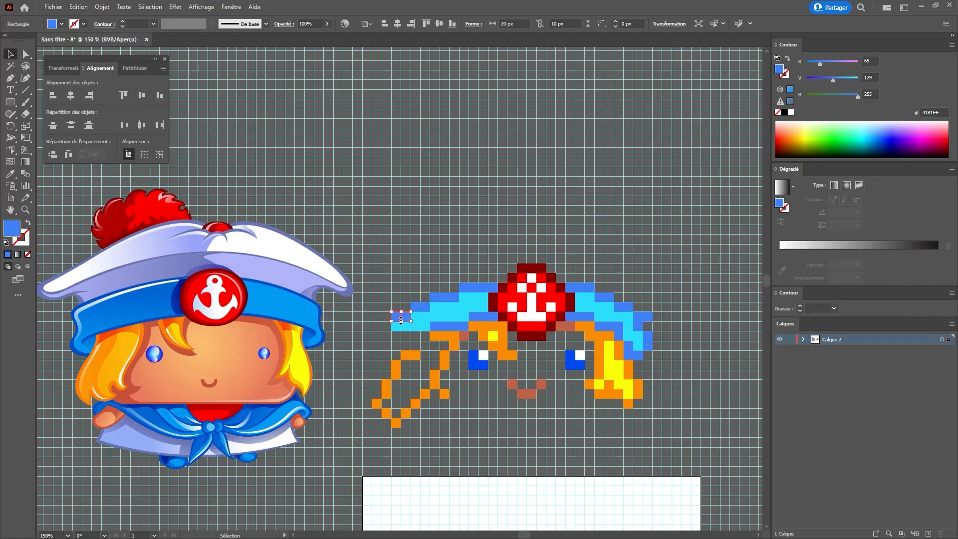
pyautogui.hotkey('ctrl', 'shift', 'a')
# Outline the hat band's new left end down to the hair lock with grid rectangles in blue 4181FF.
pyautogui.press('m')
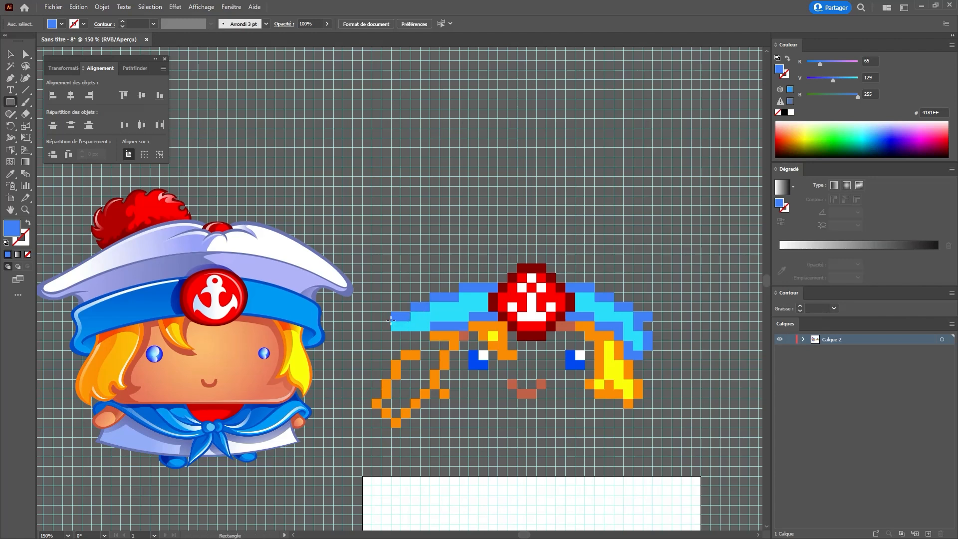
pyautogui.moveTo(381, 323); pyautogui.dragTo(390, 332)
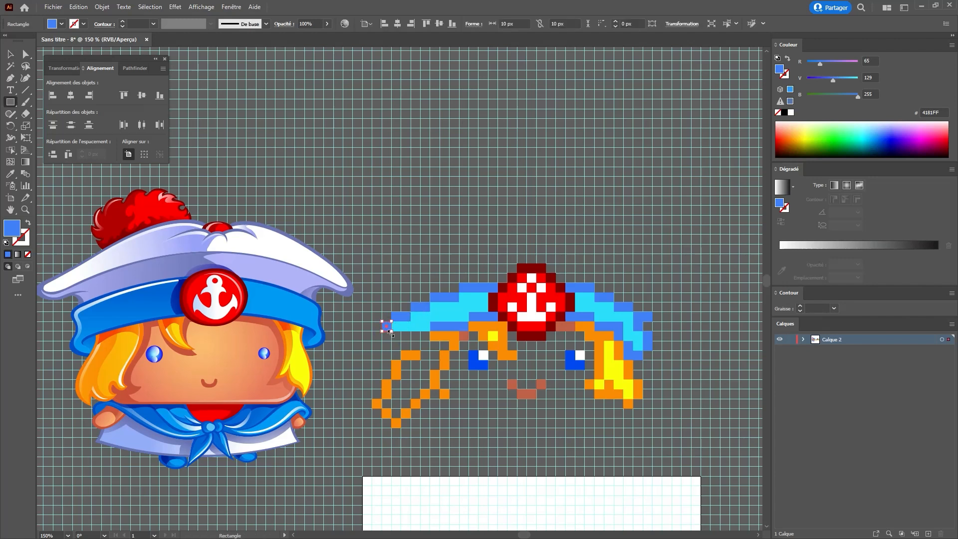
pyautogui.hotkey('ctrl', 'shift', 'a')
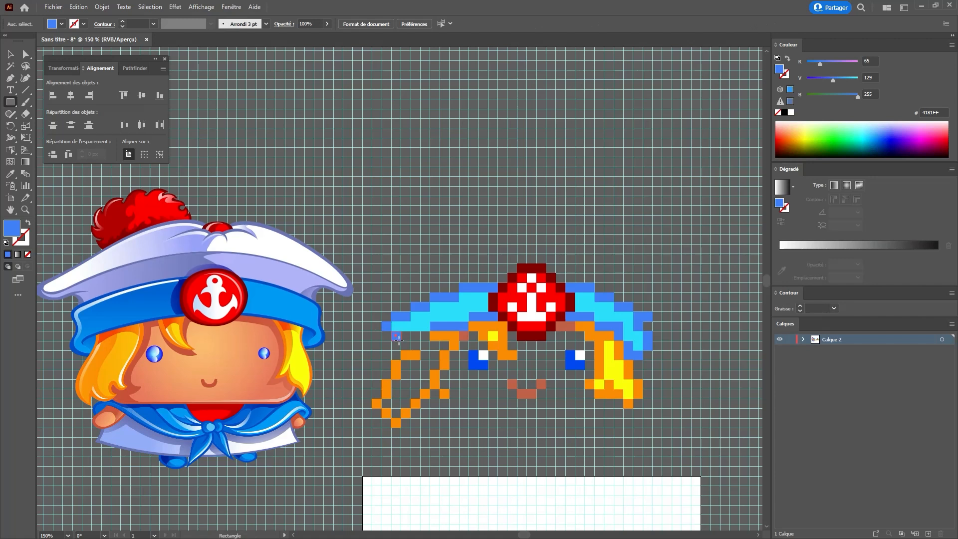
pyautogui.moveTo(383, 343)
pyautogui.mouseDown()
pyautogui.moveTo(394, 358)
pyautogui.moveTo(382, 361)
pyautogui.moveTo(391, 350)
pyautogui.mouseUp()
pyautogui.hotkey('ctrl', 'z')
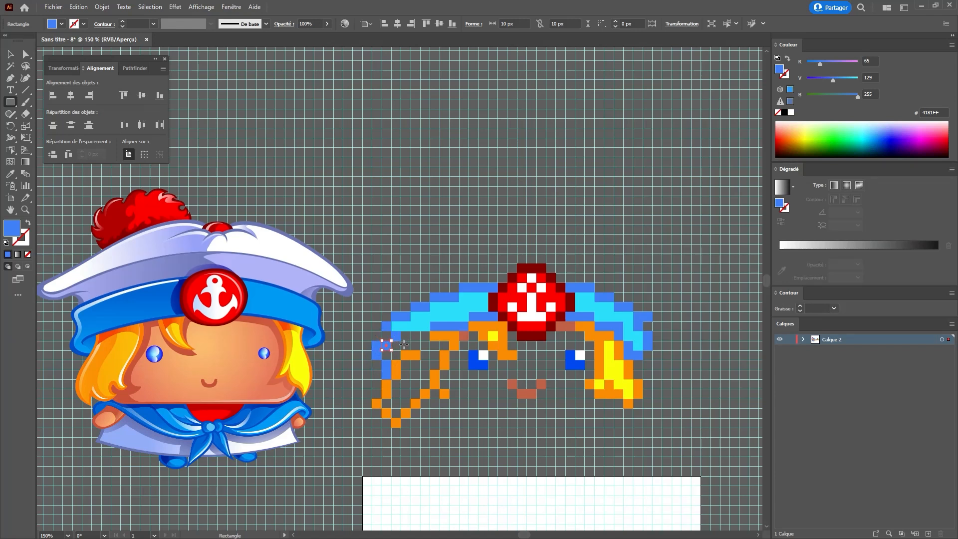
pyautogui.moveTo(402, 341); pyautogui.dragTo(420, 349)
# Fill the hat band's left end with light-blue 2BDEFF cells and add a blue 4181FF square on its lower edge.
pyautogui.press('a')
pyautogui.click(415, 326)
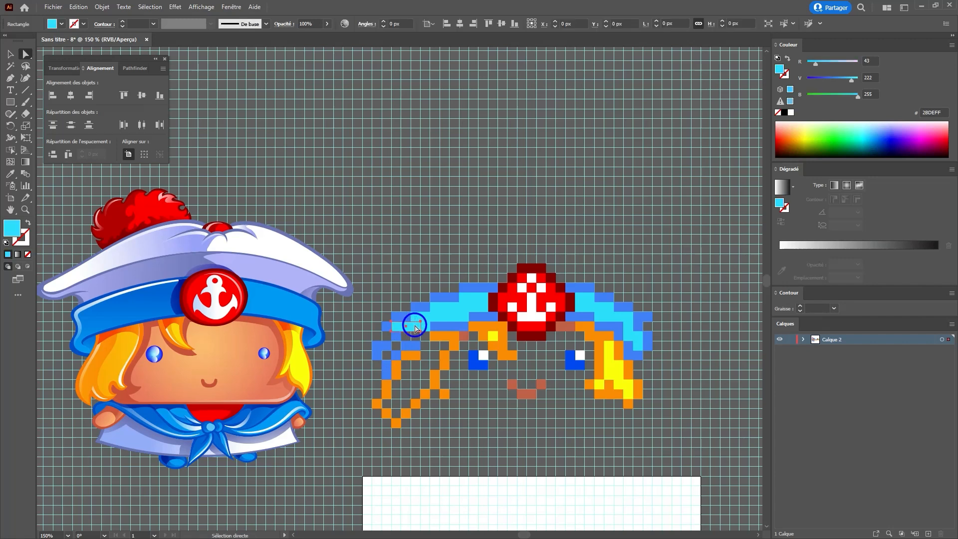
pyautogui.press('m')
pyautogui.keyDown('ctrl'); pyautogui.click(385, 352); pyautogui.keyUp('ctrl')
pyautogui.moveTo(382, 359); pyautogui.dragTo(430, 341)
pyautogui.press('a')
pyautogui.click(414, 345)
pyautogui.hotkey('ctrl', 'shift', 'a')
pyautogui.press('m')
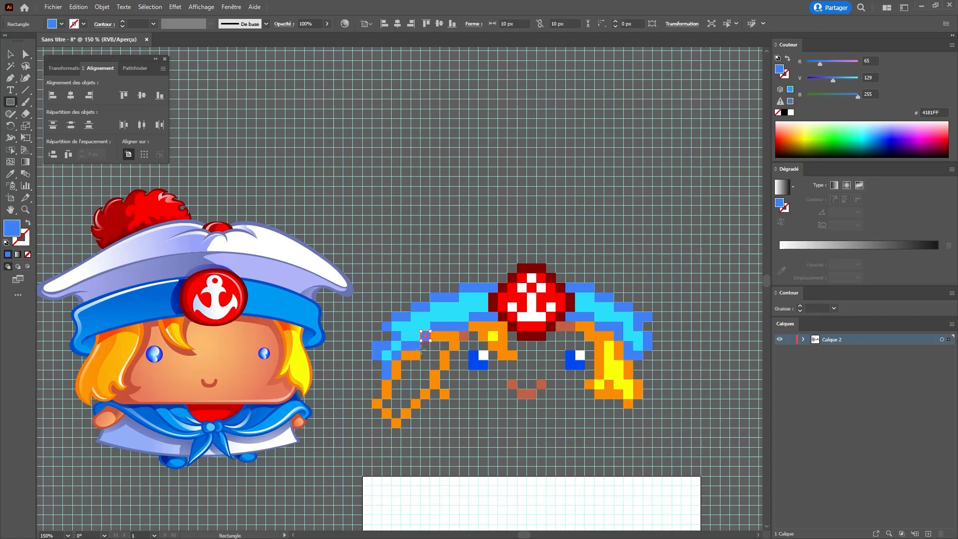
# Add an orange FF8D00 square to the left lock's upper outline, just below the hat band.
pyautogui.click(418, 360)
pyautogui.hotkey('ctrl', 'shift', 'a')
pyautogui.press('m')
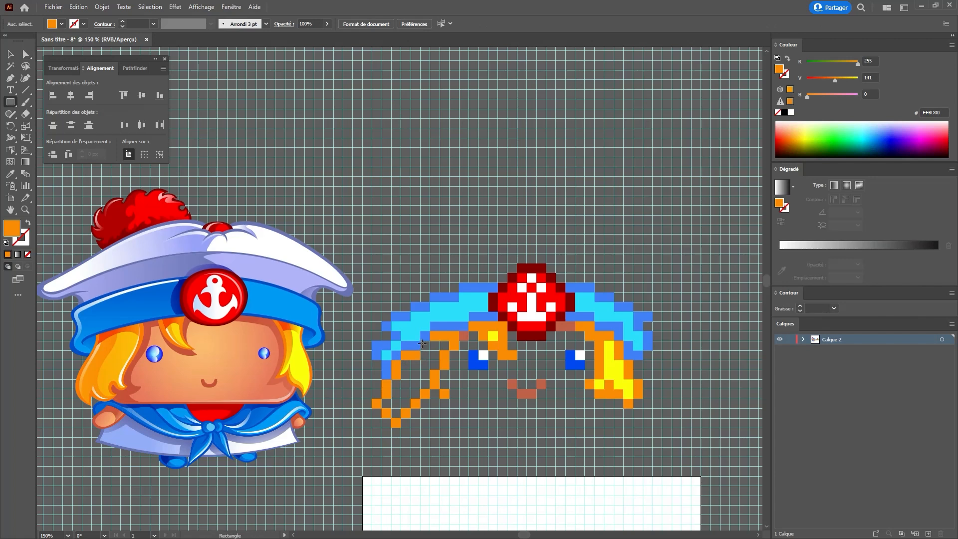
pyautogui.moveTo(423, 343); pyautogui.dragTo(429, 350)
# Fill the inside of the left hair lock with grid rectangles in yellow FFFF00.
pyautogui.press('a')
pyautogui.click(613, 372)
pyautogui.hotkey('ctrl', 'shift', 'a')
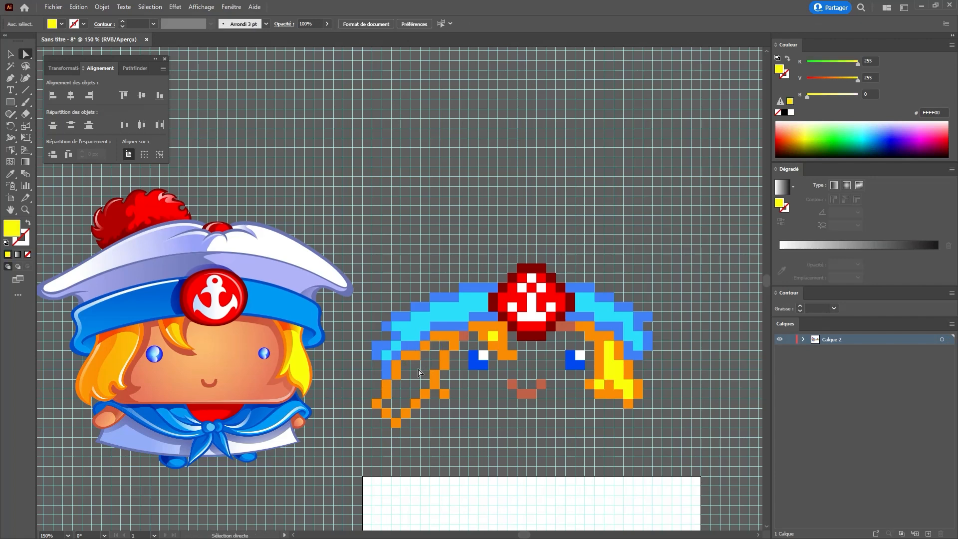
pyautogui.press('m')
pyautogui.moveTo(381, 399)
pyautogui.mouseDown()
pyautogui.moveTo(410, 409)
pyautogui.moveTo(401, 417)
pyautogui.moveTo(420, 397)
pyautogui.moveTo(420, 351)
pyautogui.moveTo(410, 367)
pyautogui.moveTo(420, 379)
pyautogui.moveTo(431, 342)
pyautogui.moveTo(448, 348)
pyautogui.mouseUp()
pyautogui.press('a')
pyautogui.press('m')
pyautogui.keyDown('ctrl'); pyautogui.click(427, 386); pyautogui.keyUp('ctrl')
pyautogui.keyDown('ctrl'); pyautogui.click(441, 348); pyautogui.keyUp('ctrl')
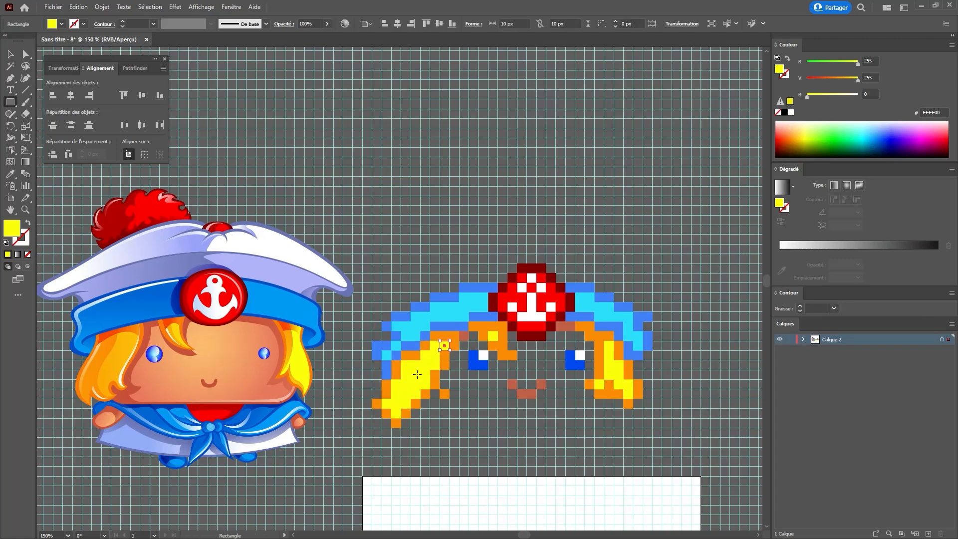
pyautogui.keyDown('ctrl'); pyautogui.click(688, 348); pyautogui.keyUp('ctrl')
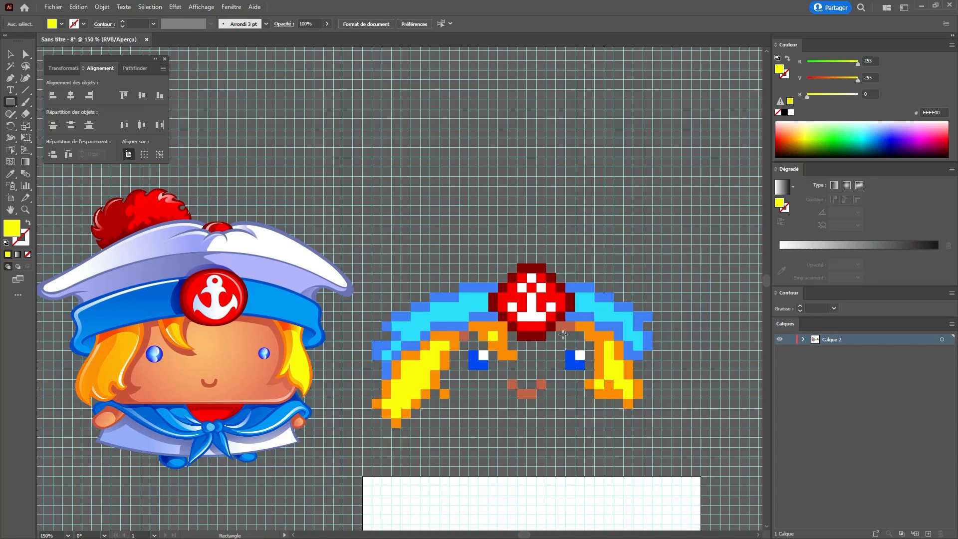
pyautogui.press('space')
pyautogui.moveTo(439, 391); pyautogui.dragTo(451, 346)
pyautogui.press('space')
# Duplicate the reddish-brown forehead square to the cell below the left lock's inner tip.
pyautogui.press('v')
pyautogui.click(465, 325)
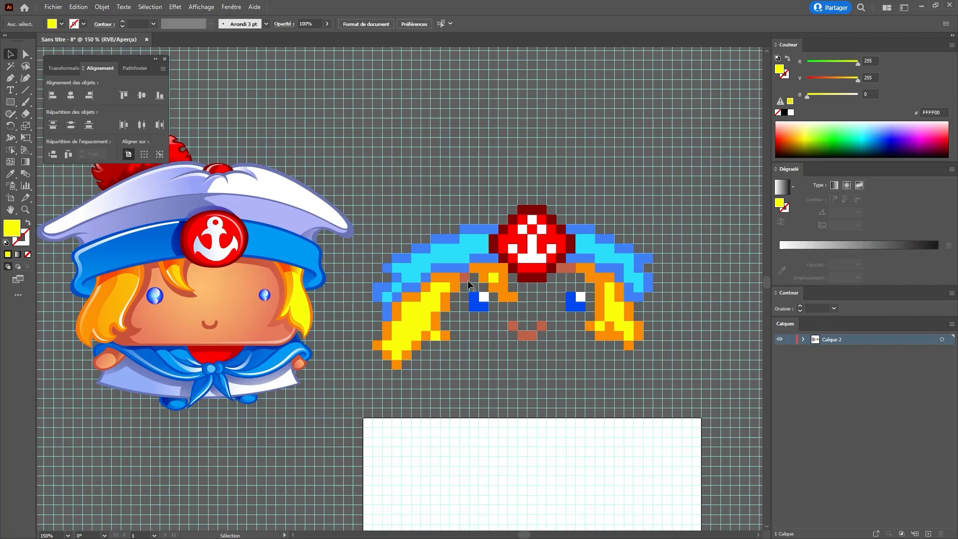
pyautogui.moveTo(468, 281); pyautogui.dragTo(442, 353)
pyautogui.click(454, 324)
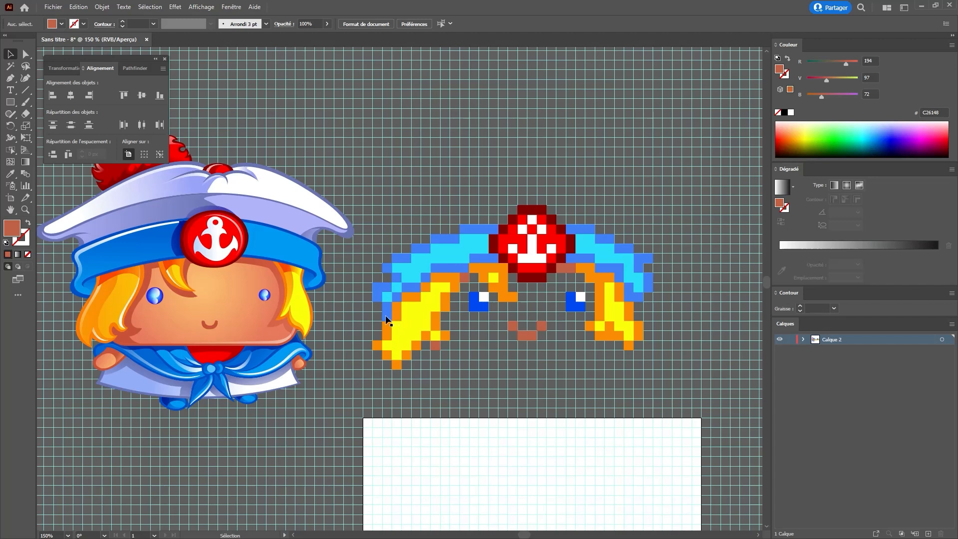
# Start the collar beside the left lock's lower tip with a square and a 30 × 10 px rectangle in blue 4181FF.
pyautogui.moveTo(389, 317); pyautogui.dragTo(442, 362)
pyautogui.click(418, 356)
pyautogui.press('m')
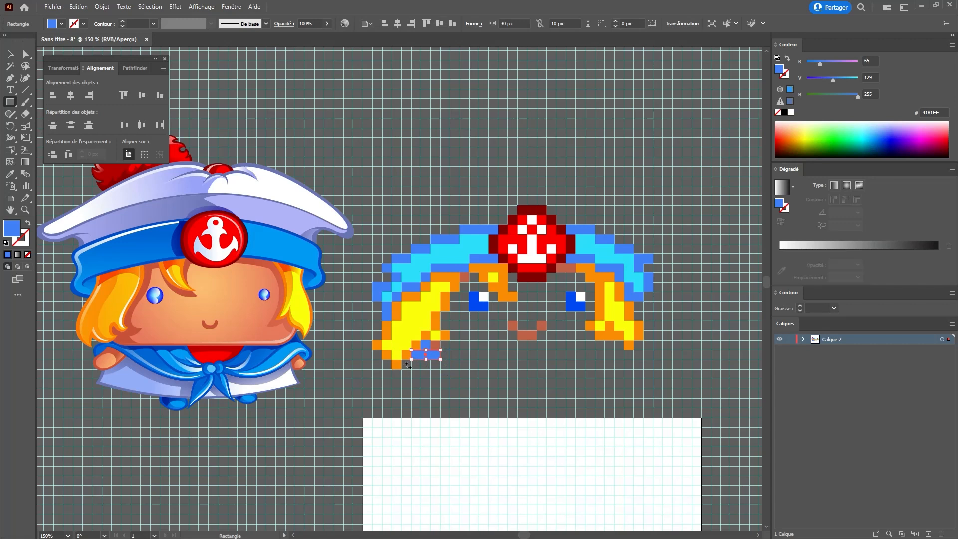
pyautogui.hotkey('ctrl', 'shift', 'a')
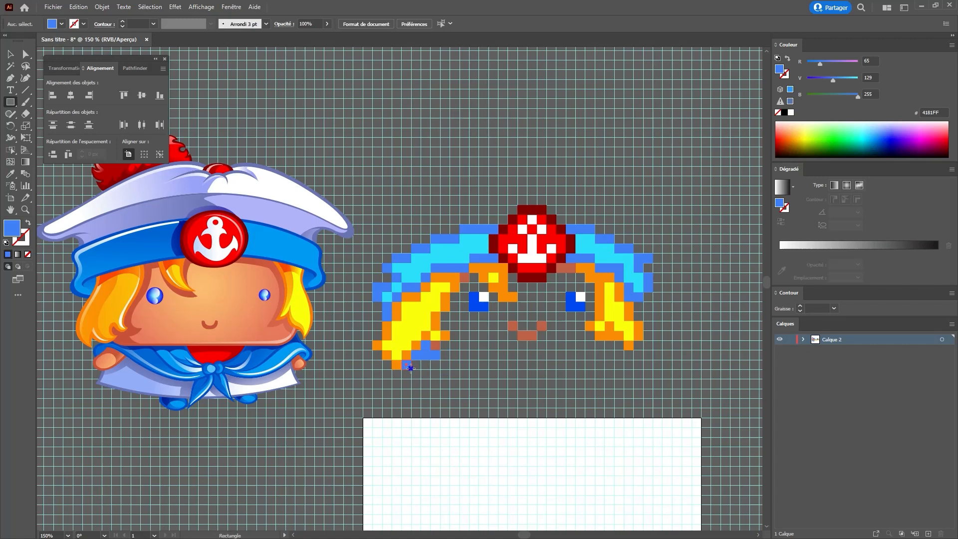
# Recolour the blue square at the left lock's tip reddish brown C26148 and draw a 30 × 10 px rectangle in that colour below it.
pyautogui.press('v')
pyautogui.click(409, 364)
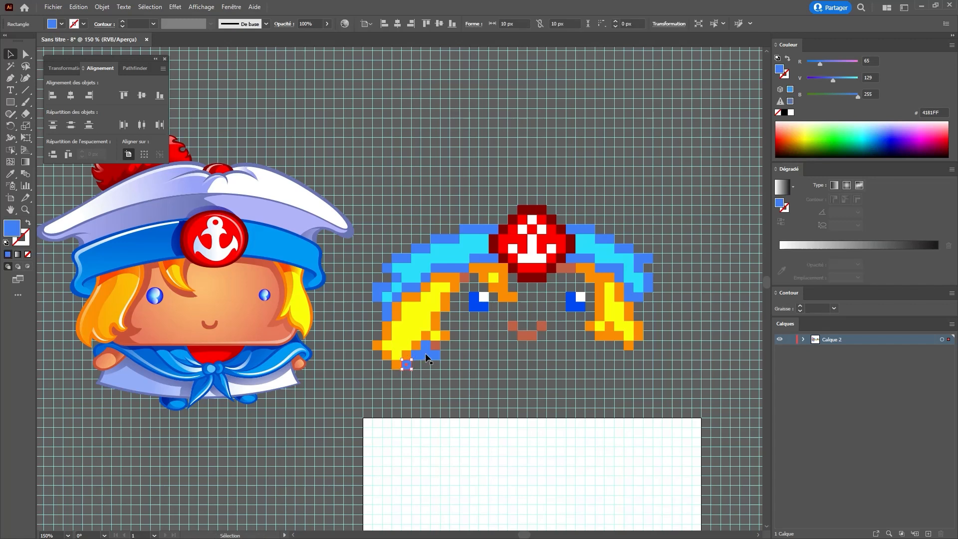
pyautogui.press('i')
pyautogui.click(435, 344)
pyautogui.hotkey('ctrl', 'shift', 'a')
pyautogui.press('m')
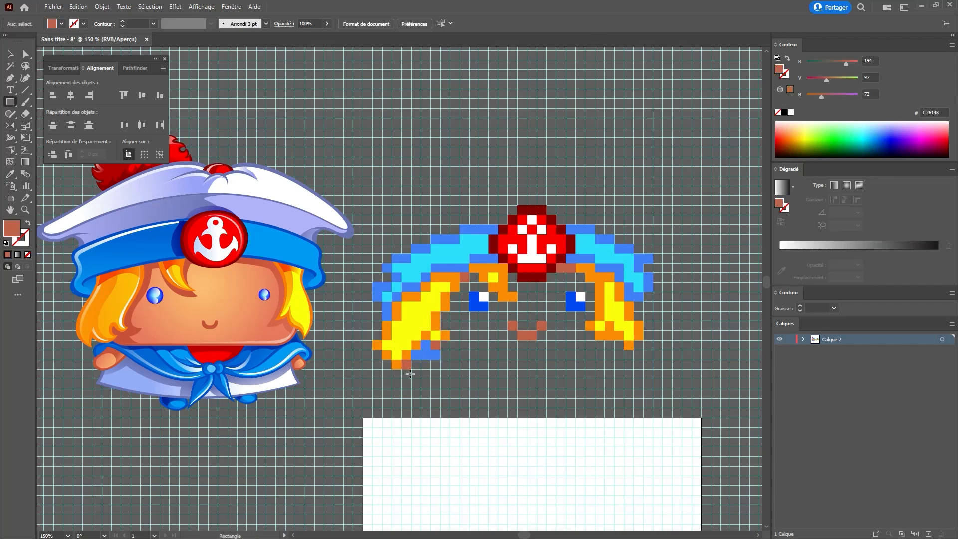
pyautogui.moveTo(405, 375); pyautogui.dragTo(429, 381)
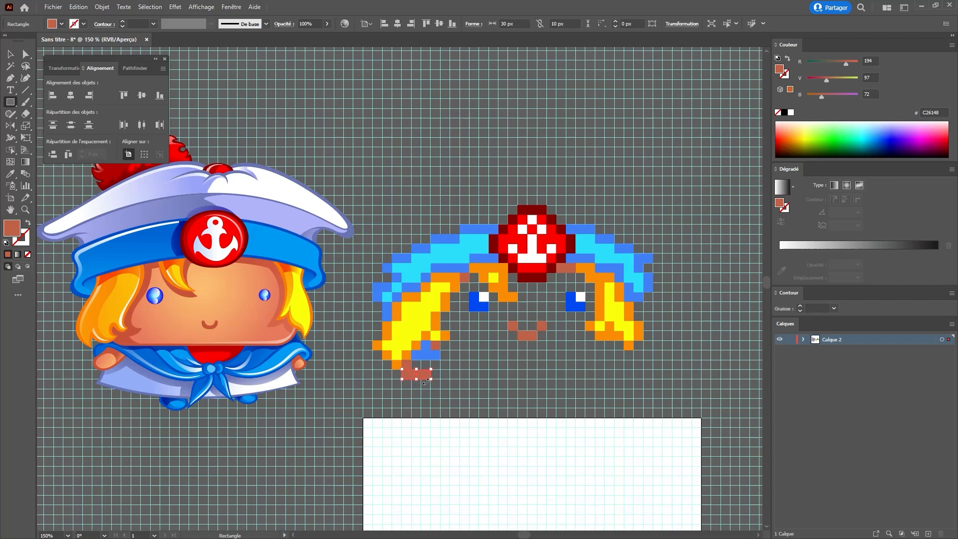
# Continue the collar edge down and to the right with a square and a 20 × 10 px rectangle in blue 4181FF.
pyautogui.hotkey('ctrl', 'shift', 'a')
pyautogui.press('a')
pyautogui.click(435, 358)
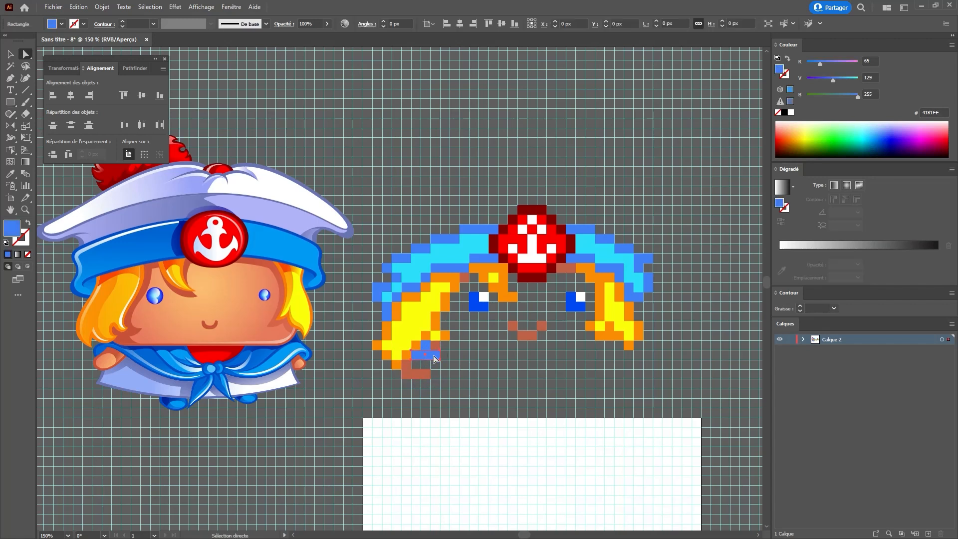
pyautogui.hotkey('ctrl', 'shift', 'a')
pyautogui.press('m')
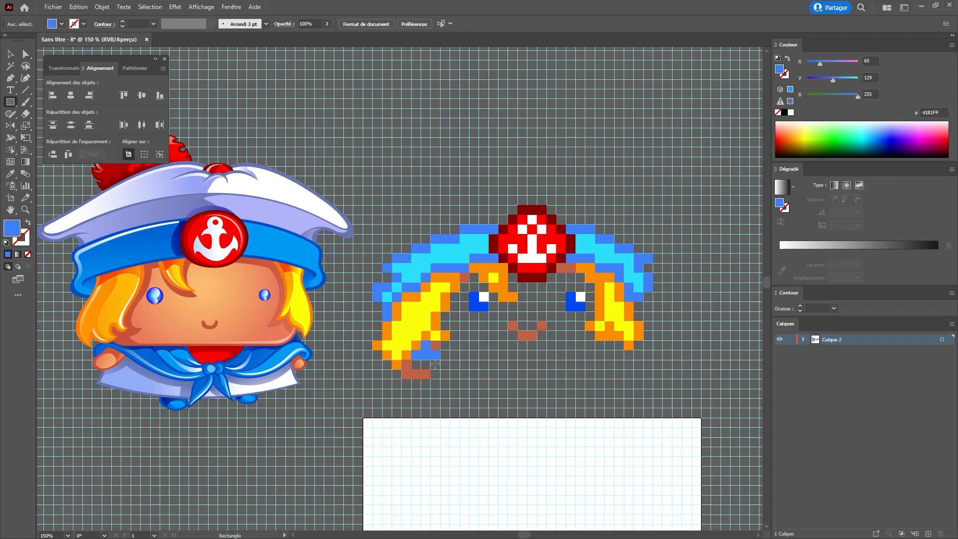
pyautogui.moveTo(435, 365); pyautogui.dragTo(458, 379)
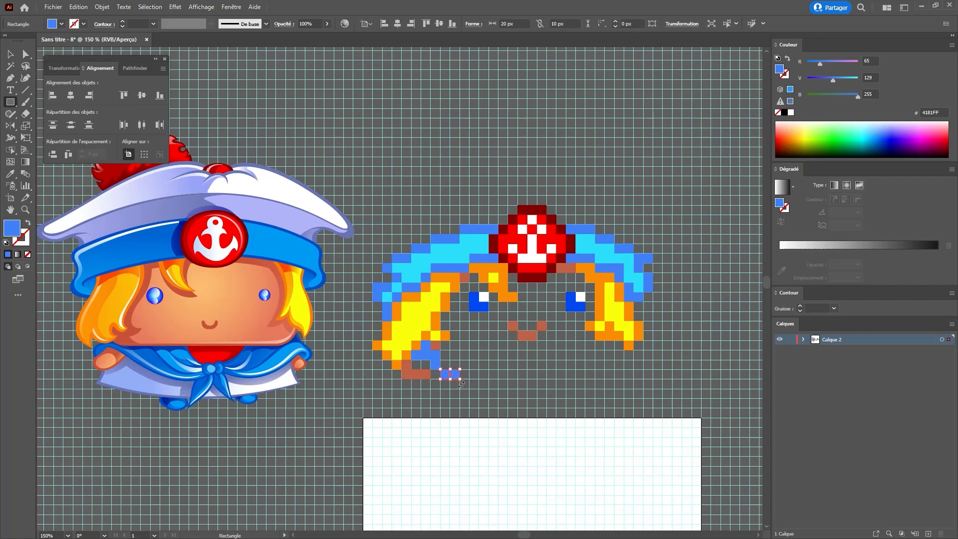
# Set the fill to skin tone FFB179, starting from the mouth's reddish brown.
pyautogui.hotkey('ctrl', 'shift', 'a')
pyautogui.press('a')
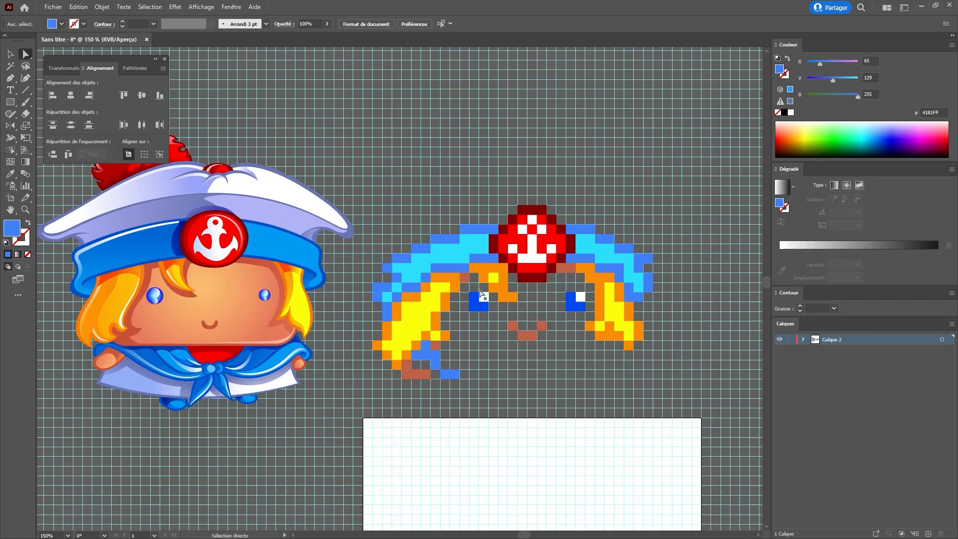
pyautogui.hotkey('ctrl', 'space')
pyautogui.keyDown('ctrl'); pyautogui.click(478, 291); pyautogui.keyUp('ctrl')
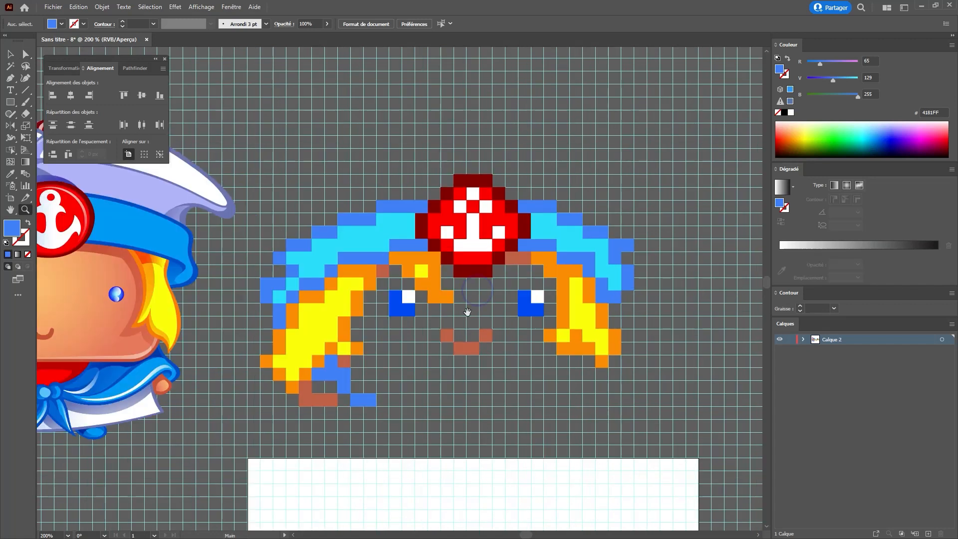
pyautogui.moveTo(468, 312); pyautogui.dragTo(493, 305)
pyautogui.click(507, 327)
pyautogui.hotkey('ctrl', 'shift', 'a')
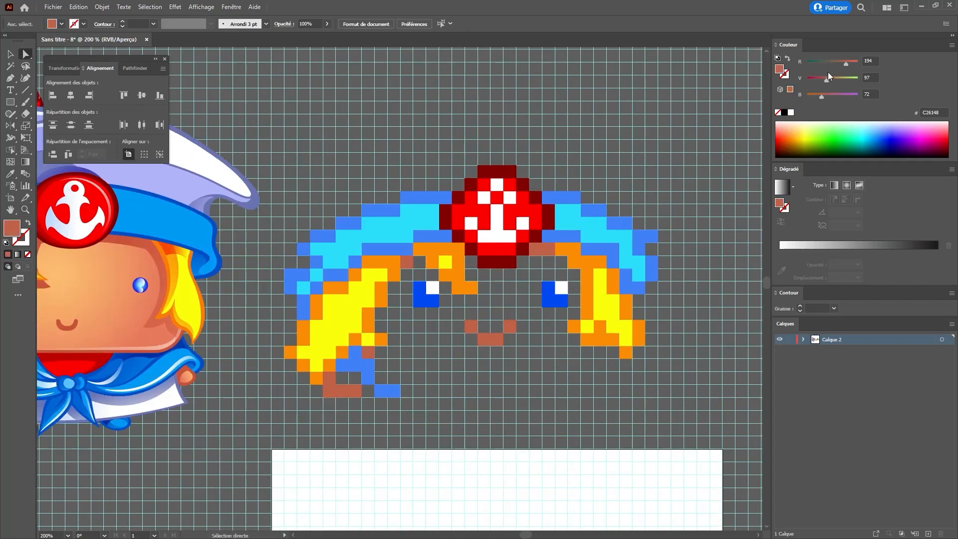
pyautogui.moveTo(849, 64)
pyautogui.mouseDown()
pyautogui.moveTo(869, 60)
pyautogui.moveTo(836, 80)
pyautogui.moveTo(831, 96)
pyautogui.moveTo(842, 78)
pyautogui.mouseUp()
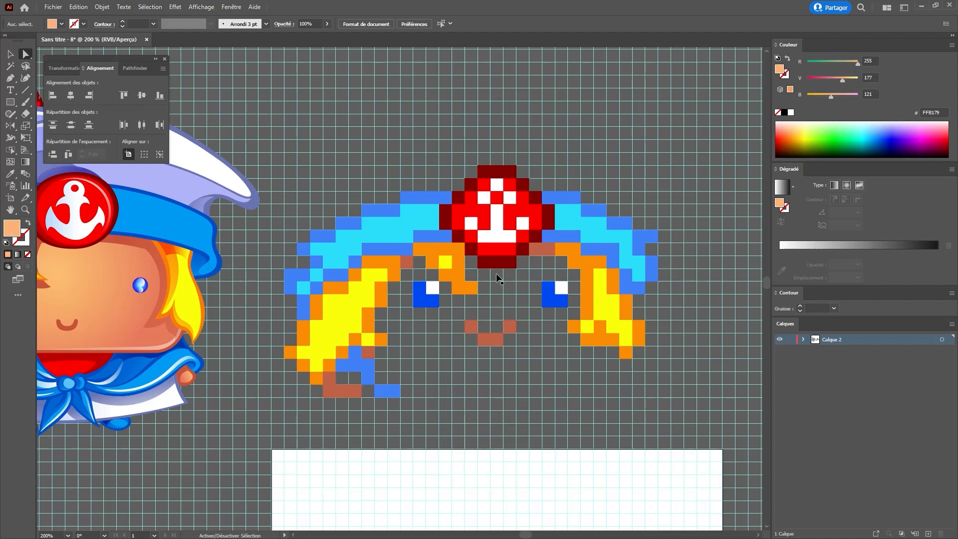
# Fill the forehead row above the eyes with FFB179 rectangles around the fringe, finishing with an 80 × 10 px one.
pyautogui.press('m')
pyautogui.moveTo(400, 268); pyautogui.dragTo(440, 281)
pyautogui.moveTo(426, 269)
pyautogui.mouseDown()
pyautogui.moveTo(413, 256)
pyautogui.moveTo(477, 280)
pyautogui.moveTo(581, 276)
pyautogui.mouseUp()
pyautogui.keyDown('ctrl'); pyautogui.click(485, 286); pyautogui.keyUp('ctrl')
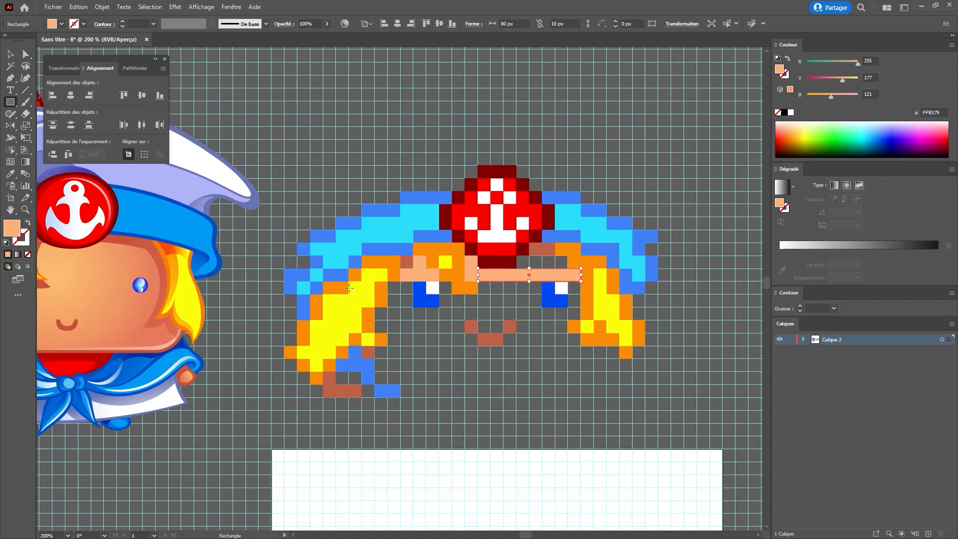
pyautogui.keyDown('ctrl'); pyautogui.click(395, 320); pyautogui.keyUp('ctrl')
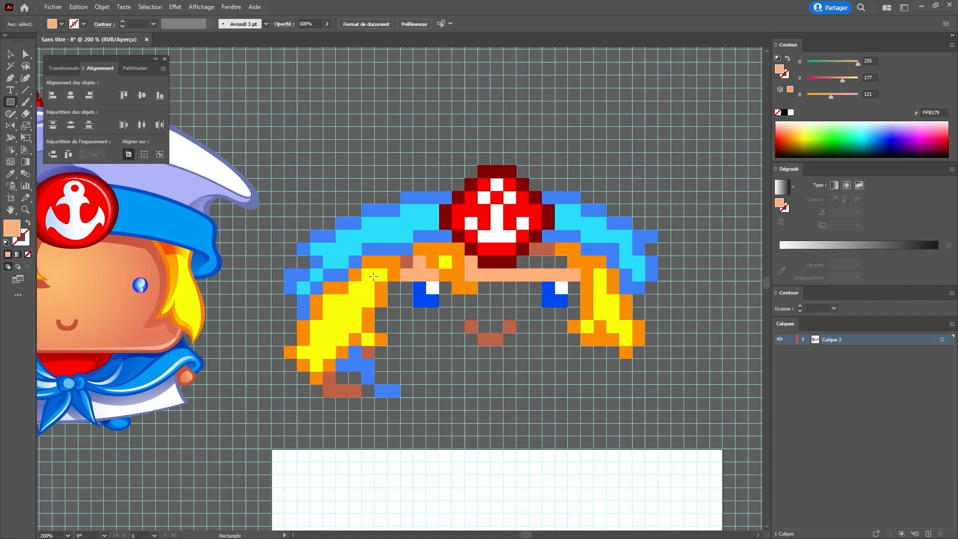
# Draw a 160 × 80 px rectangle in FFB179 over the face area and send it to the back.
pyautogui.moveTo(370, 255); pyautogui.dragTo(576, 356)
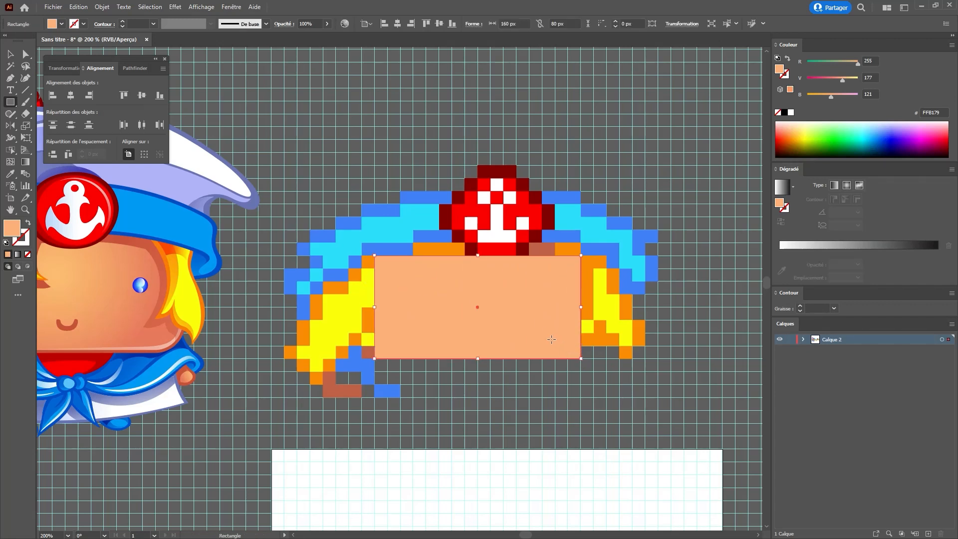
pyautogui.press('v')
pyautogui.rightClick(524, 338)
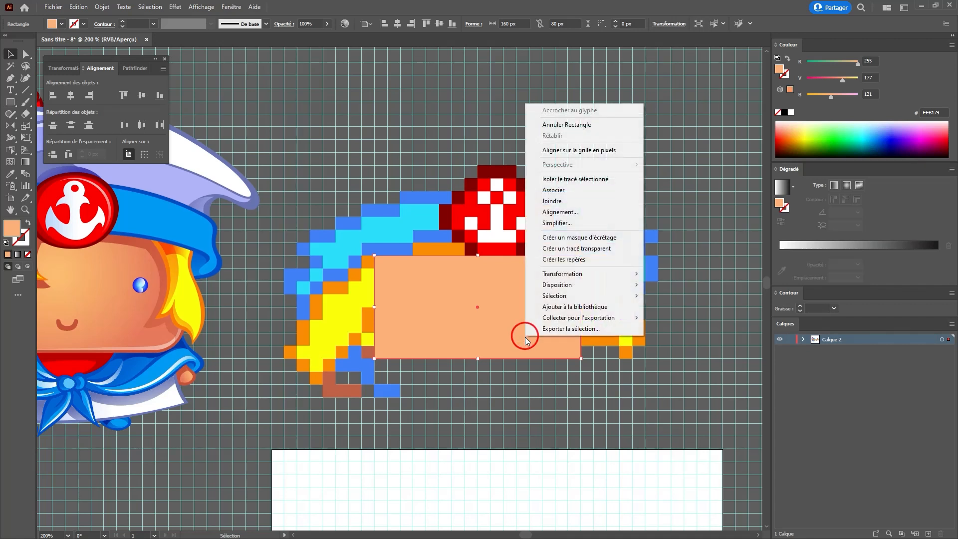
pyautogui.moveTo(588, 284)
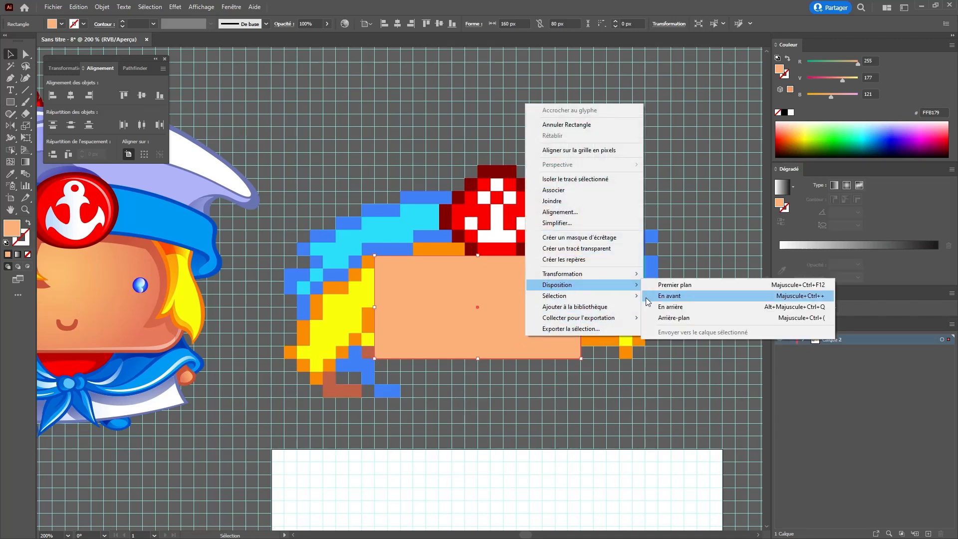
pyautogui.click(666, 313)
pyautogui.click(645, 318)
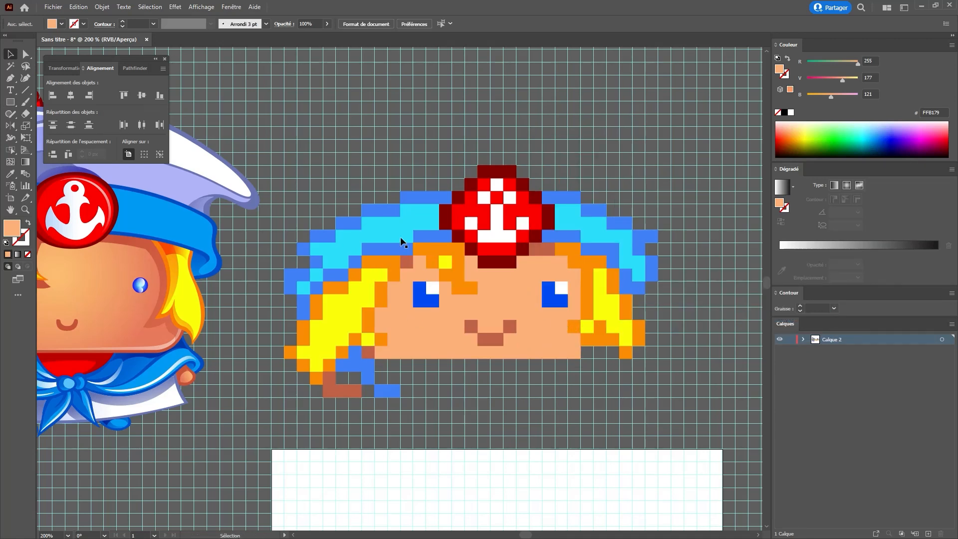
# Add a 10 px skin square below the right lock and a 170 × 10 px strip beneath the face, coloured reddish brown C26148.
pyautogui.press('m')
pyautogui.moveTo(582, 346); pyautogui.dragTo(594, 358)
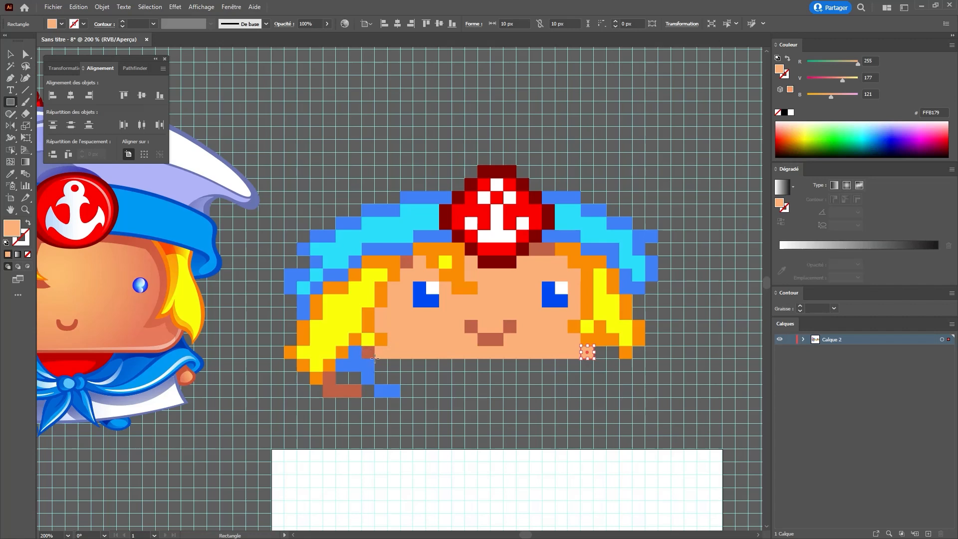
pyautogui.moveTo(376, 360); pyautogui.dragTo(594, 373)
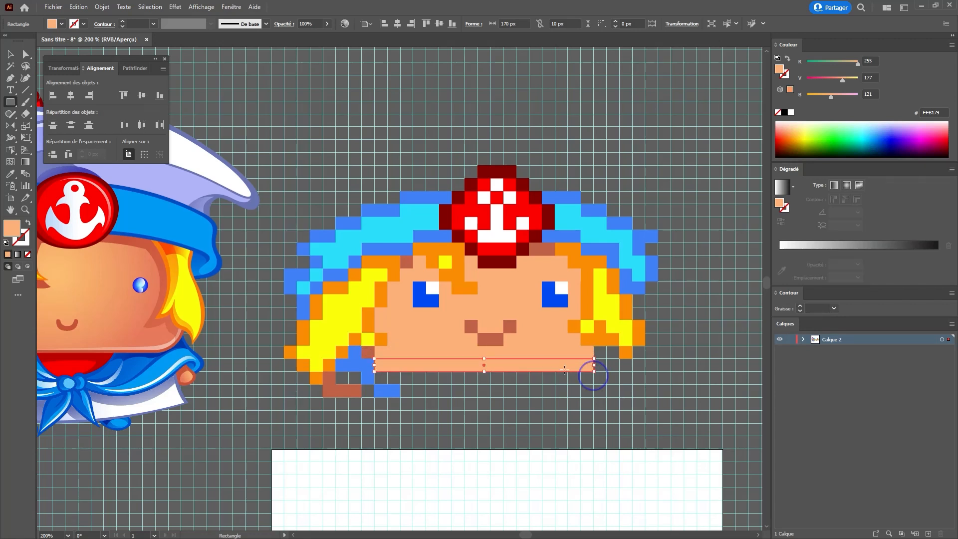
pyautogui.press('i')
pyautogui.click(367, 350)
pyautogui.press('v')
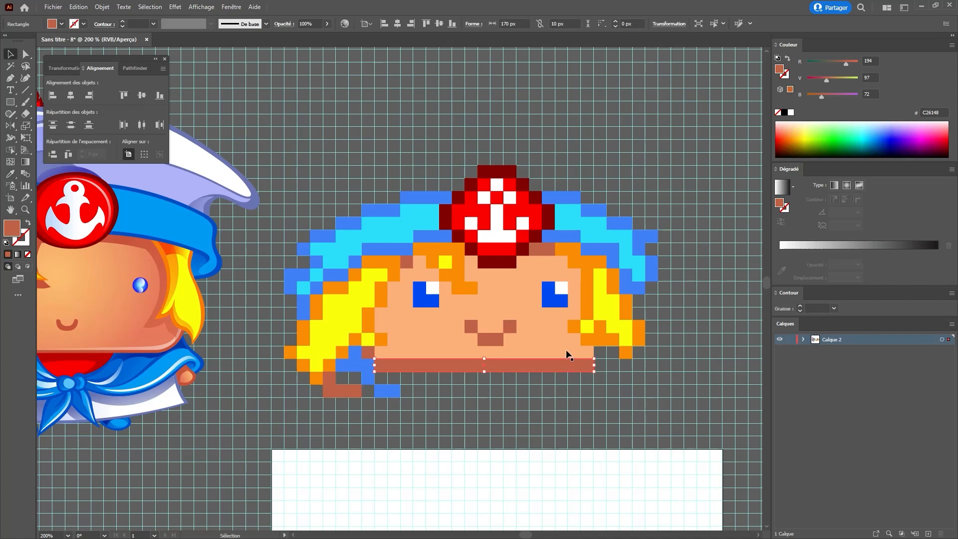
# Add a 10 px square in C26148 diagonally above the right end of the chin strip.
pyautogui.press('m')
pyautogui.moveTo(594, 346); pyautogui.dragTo(605, 358)
pyautogui.hotkey('ctrl', 'shift', 'a')
pyautogui.press('a')
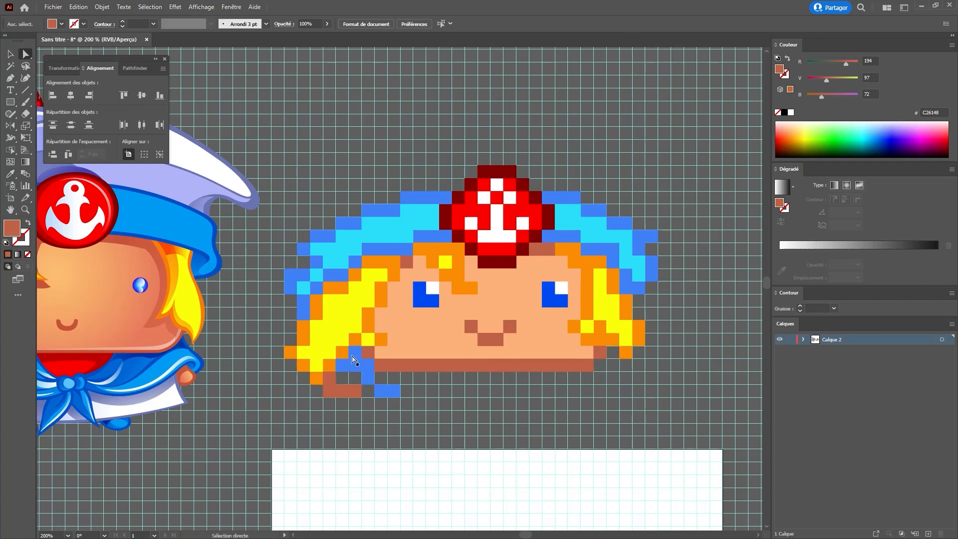
# Build the collar's right end below the right lock from blue 4181FF pieces, finishing with a 20 × 10 px rectangle.
pyautogui.press('v')
pyautogui.moveTo(354, 359); pyautogui.dragTo(597, 363)
pyautogui.hotkey('ctrl', 'shift', 'a')
pyautogui.press('m')
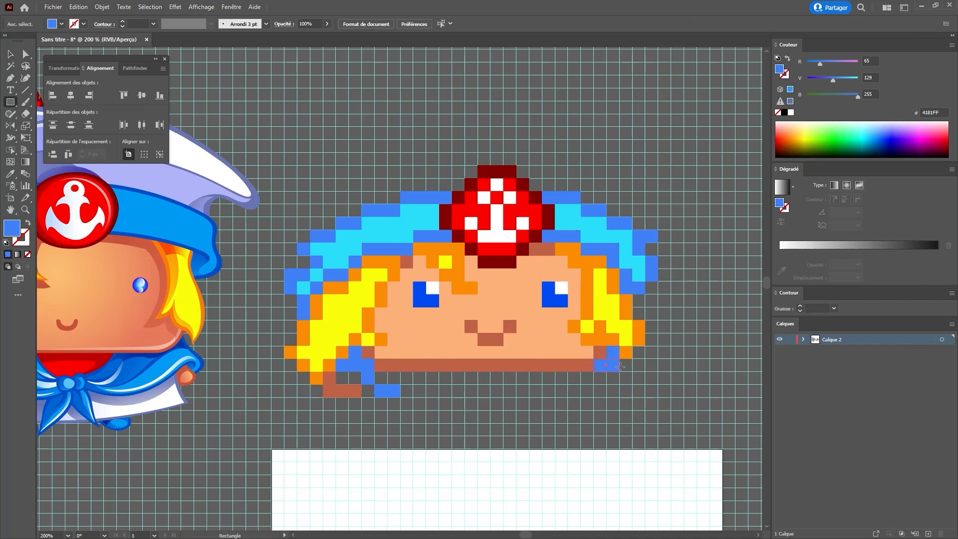
pyautogui.moveTo(625, 367)
pyautogui.mouseDown()
pyautogui.moveTo(630, 383)
pyautogui.moveTo(579, 374)
pyautogui.mouseUp()
pyautogui.hotkey('ctrl', 'shift', 'a')
pyautogui.hotkey('ctrl', 'shift', 'a')
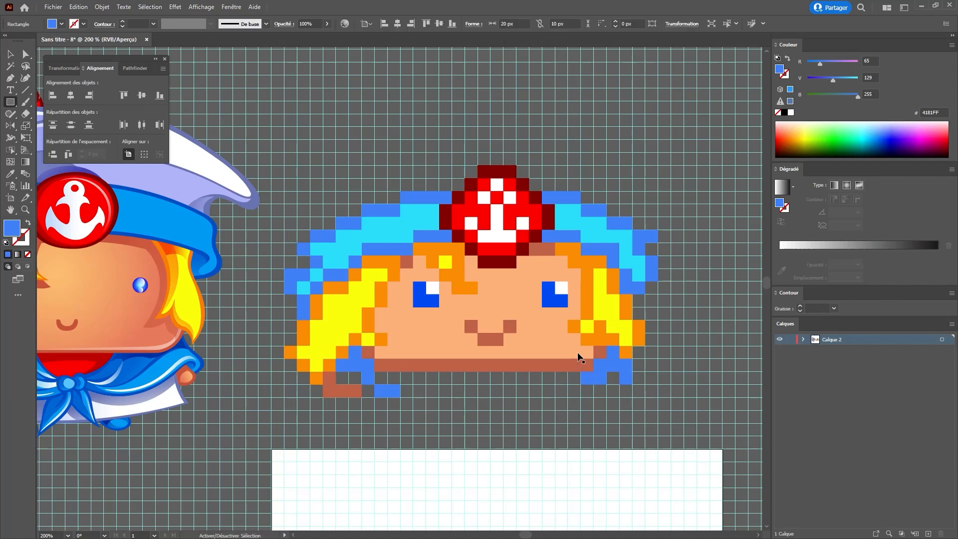
# Pick the face's skin tone FFB179 and draw a 10 px square in the gap of the right collar end.
pyautogui.hotkey('ctrl', 'shift', 'a')
pyautogui.press('a')
pyautogui.click(583, 351)
pyautogui.hotkey('ctrl', 'shift', 'a')
pyautogui.press('m')
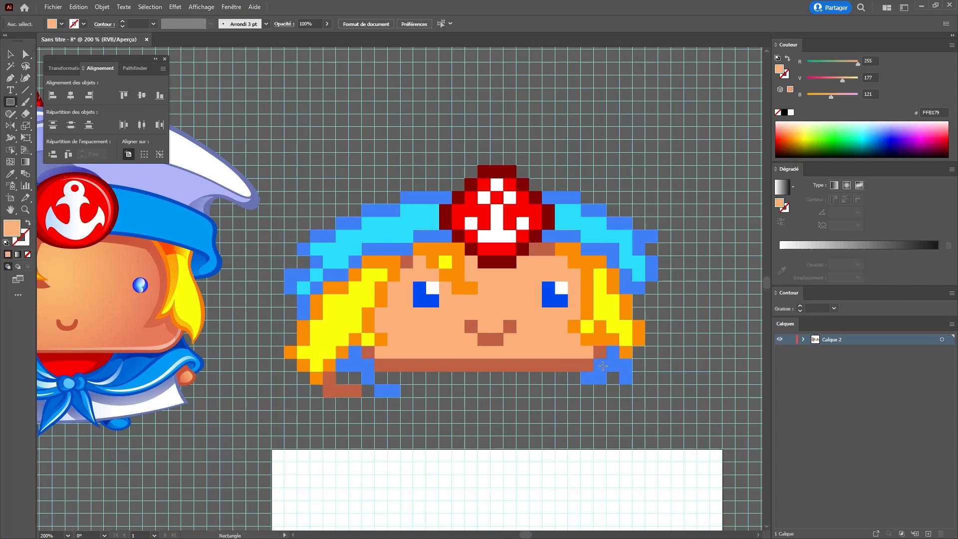
pyautogui.moveTo(616, 381); pyautogui.dragTo(619, 384)
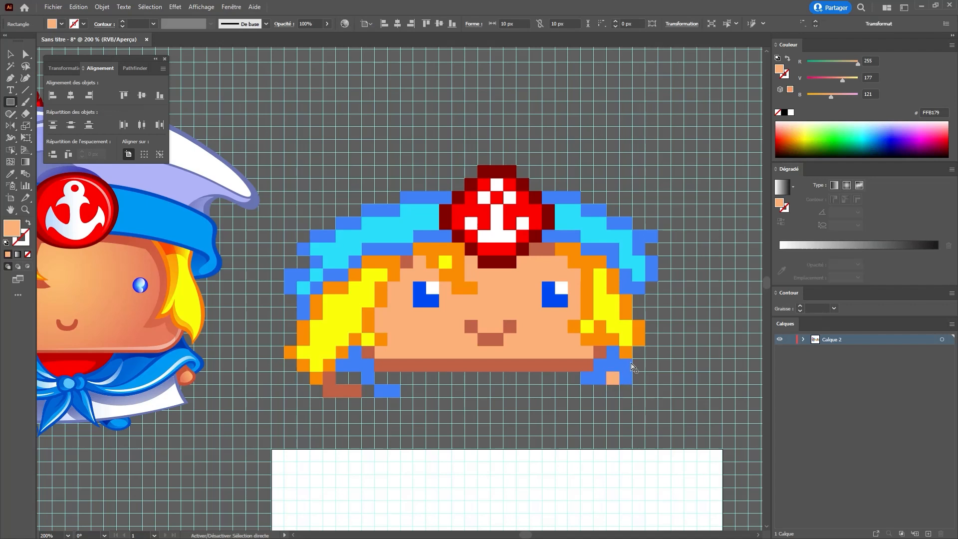
pyautogui.hotkey('ctrl', 'shift', 'a')
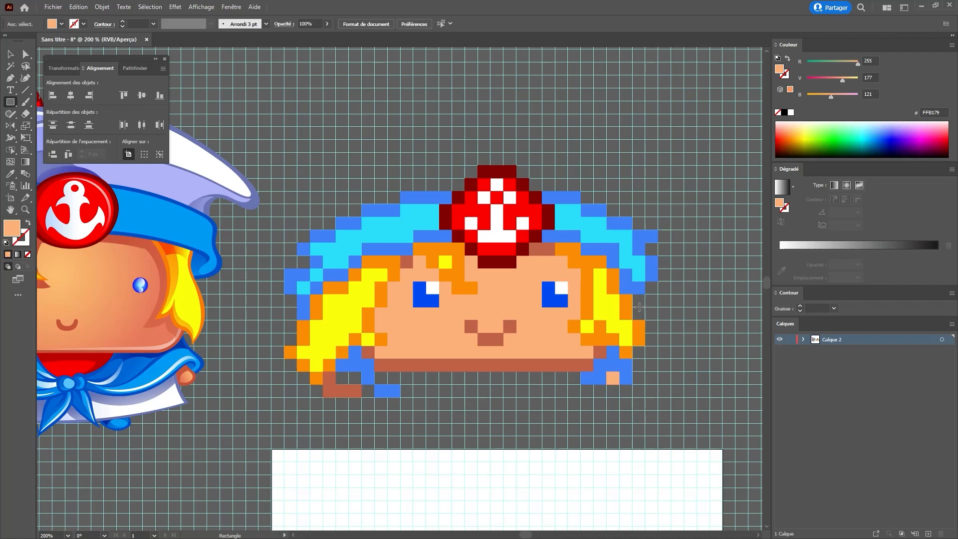
# Copy the reddish-brown square beside the chin to below the right hand and widen it to 20 × 10 px.
pyautogui.moveTo(606, 344); pyautogui.dragTo(604, 381)
pyautogui.press('v')
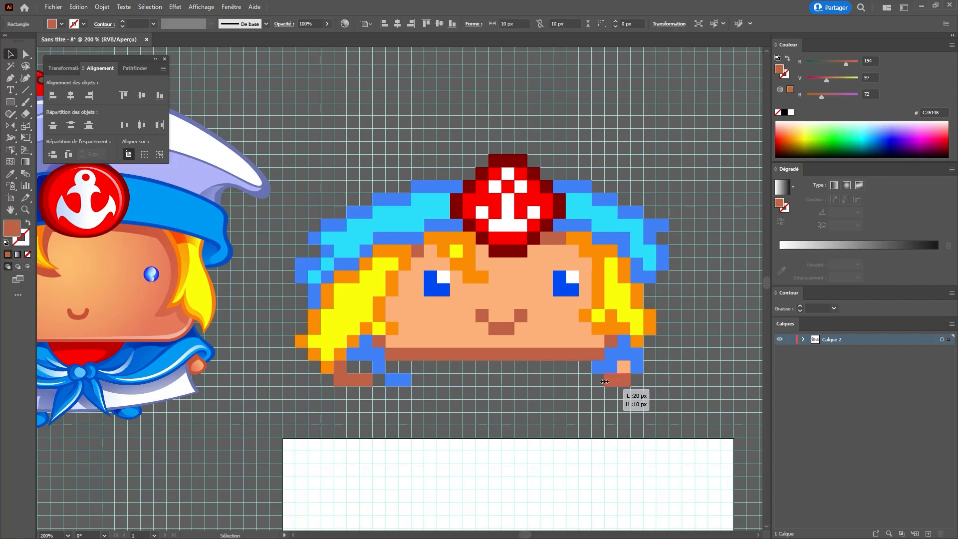
pyautogui.moveTo(396, 331); pyautogui.dragTo(412, 358)
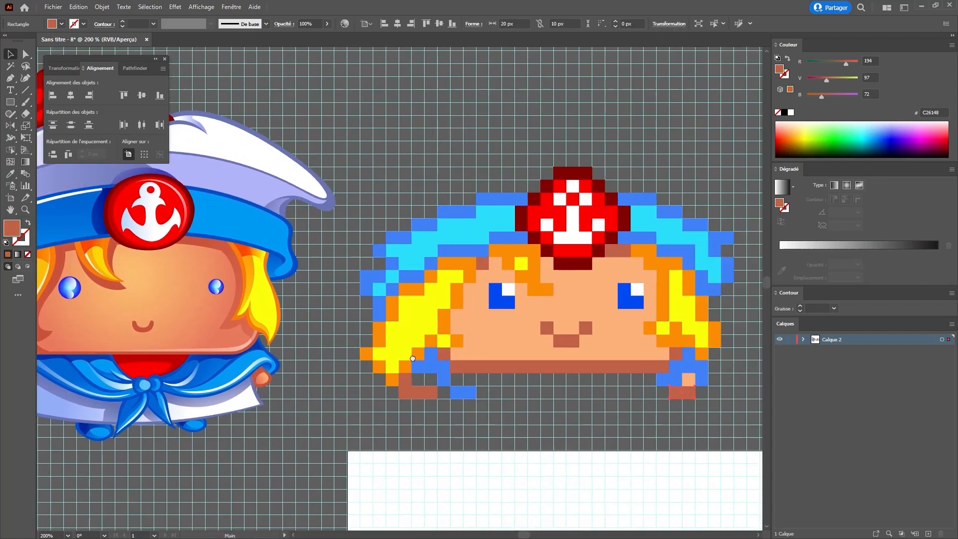
pyautogui.click(715, 397)
# Draw a 10 px square below the right hand's outline and colour it lavender 707DDE.
pyautogui.press('m')
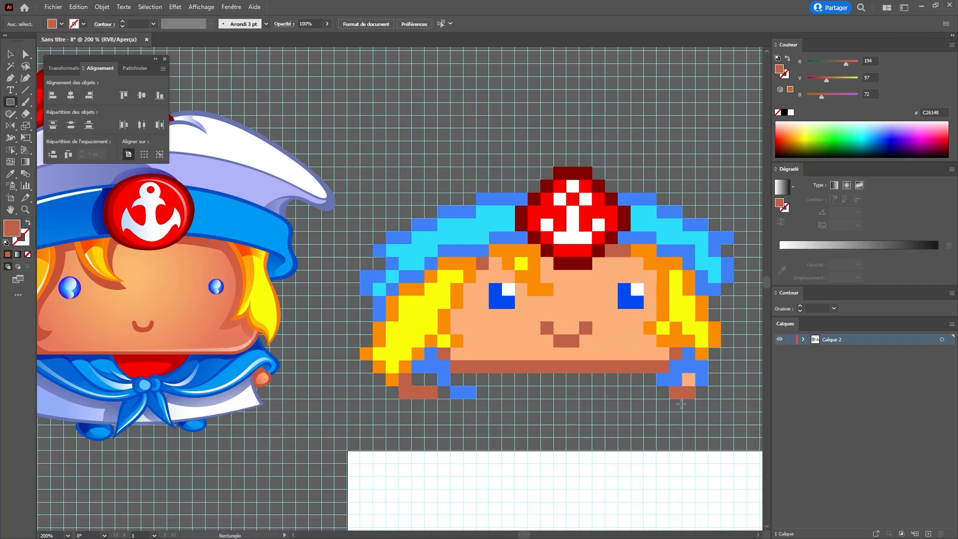
pyautogui.moveTo(682, 398); pyautogui.dragTo(695, 411)
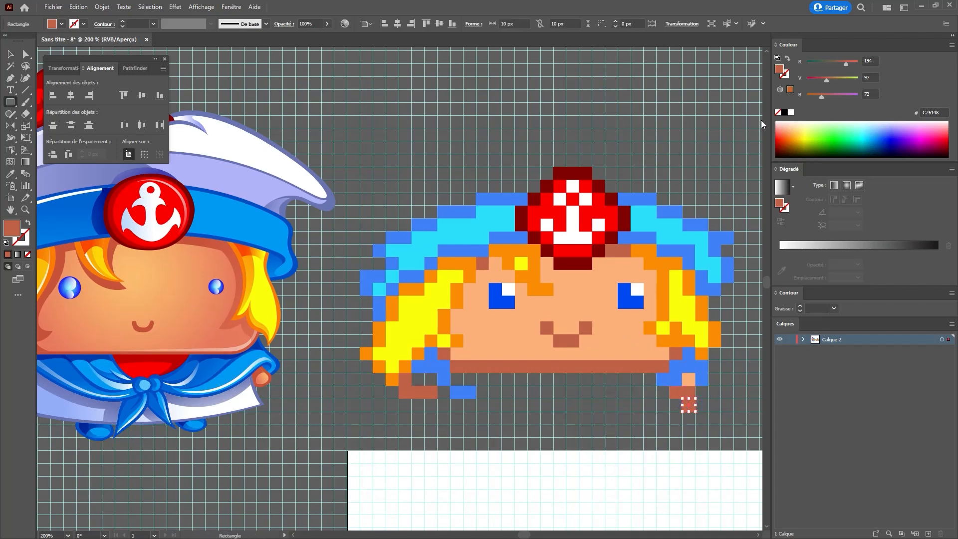
pyautogui.moveTo(841, 94)
pyautogui.mouseDown()
pyautogui.moveTo(862, 94)
pyautogui.moveTo(834, 79)
pyautogui.mouseUp()
pyautogui.click(832, 62)
pyautogui.click(825, 61)
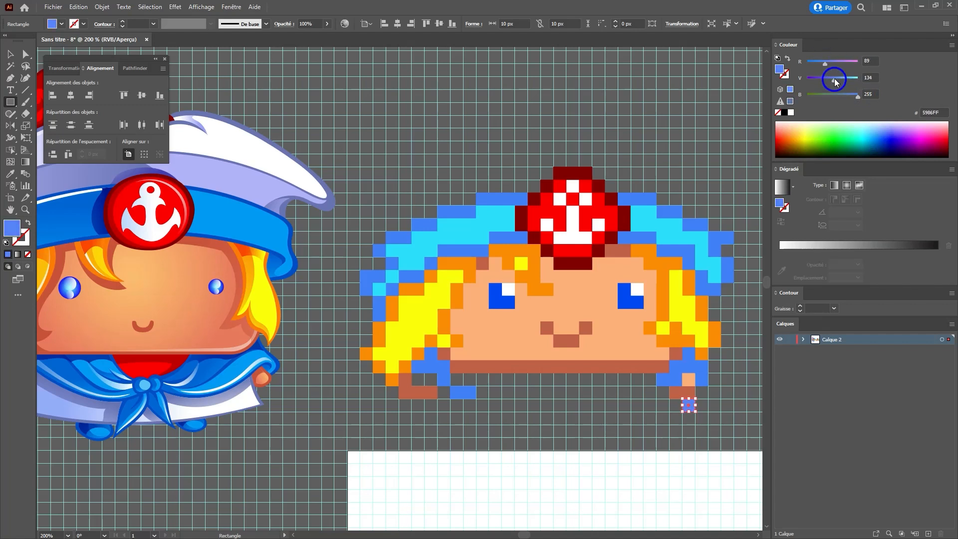
pyautogui.click(821, 62)
pyautogui.click(852, 94)
pyautogui.click(828, 79)
pyautogui.moveTo(827, 62); pyautogui.dragTo(833, 80)
pyautogui.keyDown('ctrl'); pyautogui.click(644, 411); pyautogui.keyUp('ctrl')
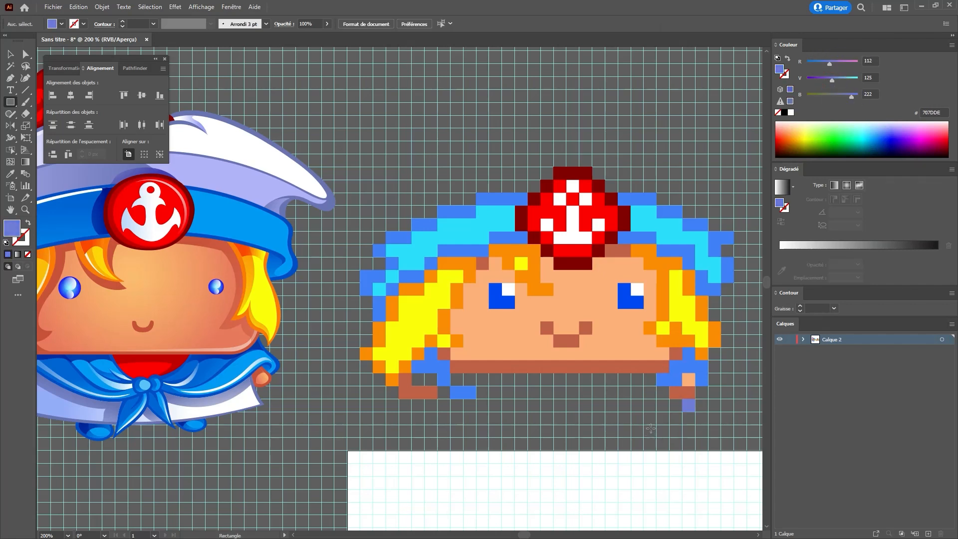
# Continue the shirt hem down and to the left with a 30 × 10 px strip and a separate square in lavender 707DDE.
pyautogui.press('v')
pyautogui.moveTo(689, 405); pyautogui.dragTo(640, 435)
pyautogui.click(674, 380)
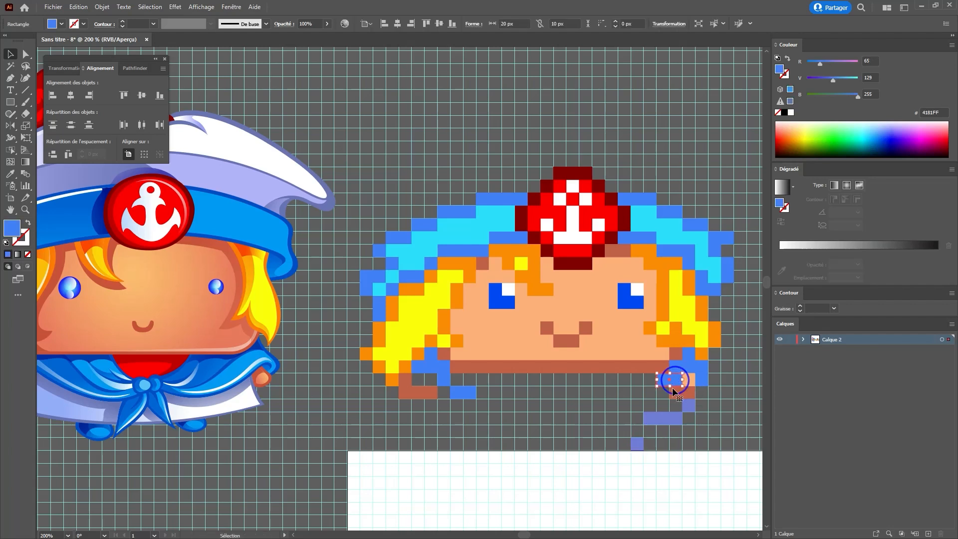
# Move the whole pixel character up four grid cells, and raise the lowest lavender square one more cell.
pyautogui.moveTo(621, 387); pyautogui.dragTo(730, 450)
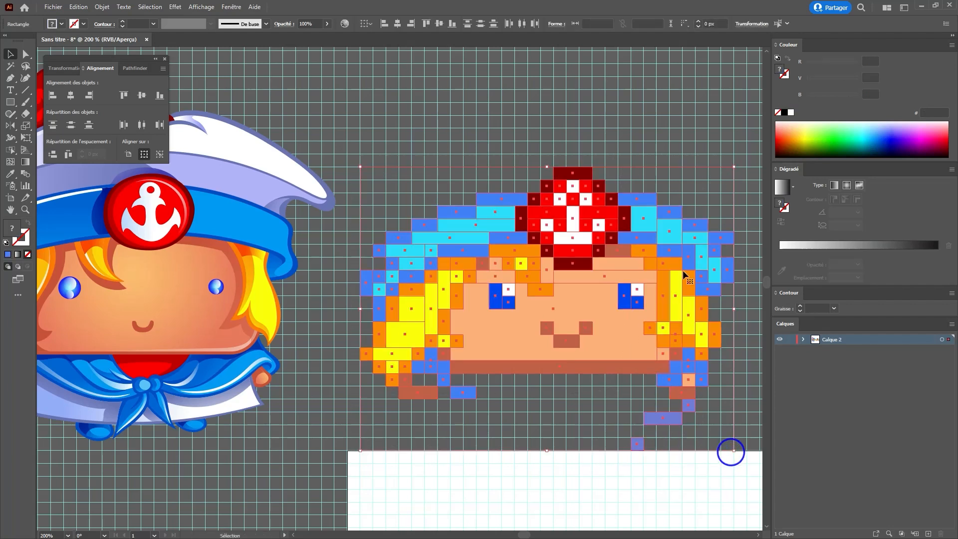
pyautogui.moveTo(697, 244); pyautogui.dragTo(693, 191)
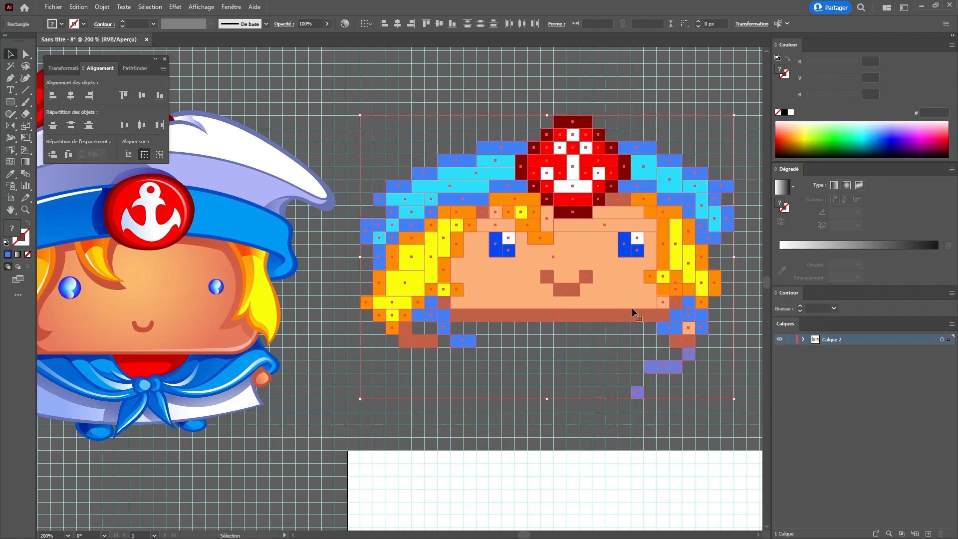
pyautogui.click(639, 358)
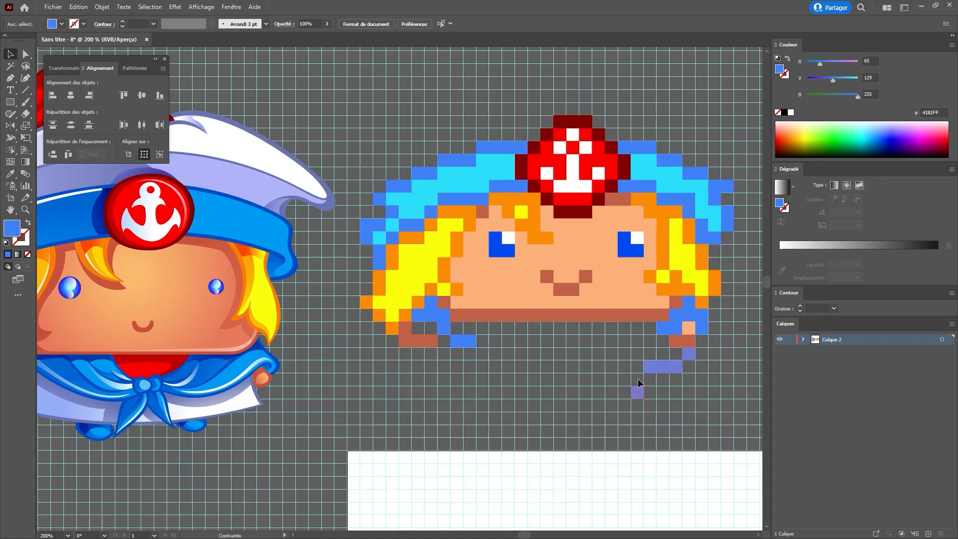
pyautogui.moveTo(637, 392); pyautogui.dragTo(637, 375)
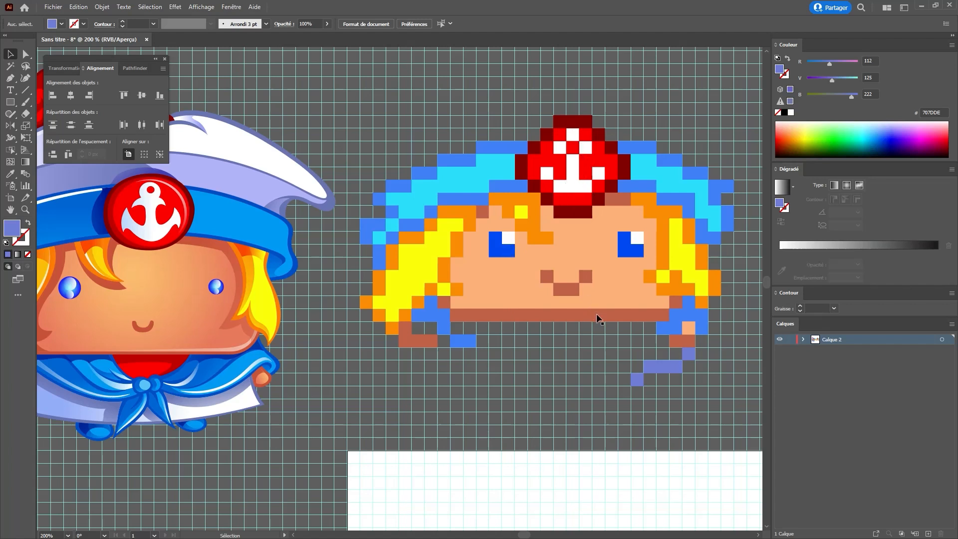
# Outline the scarf's right tail in blue 4181FF from the lavender hem up to the left, and draw a 100 × 10 px strip above it.
pyautogui.keyDown('ctrl'); pyautogui.click(676, 329); pyautogui.keyUp('ctrl')
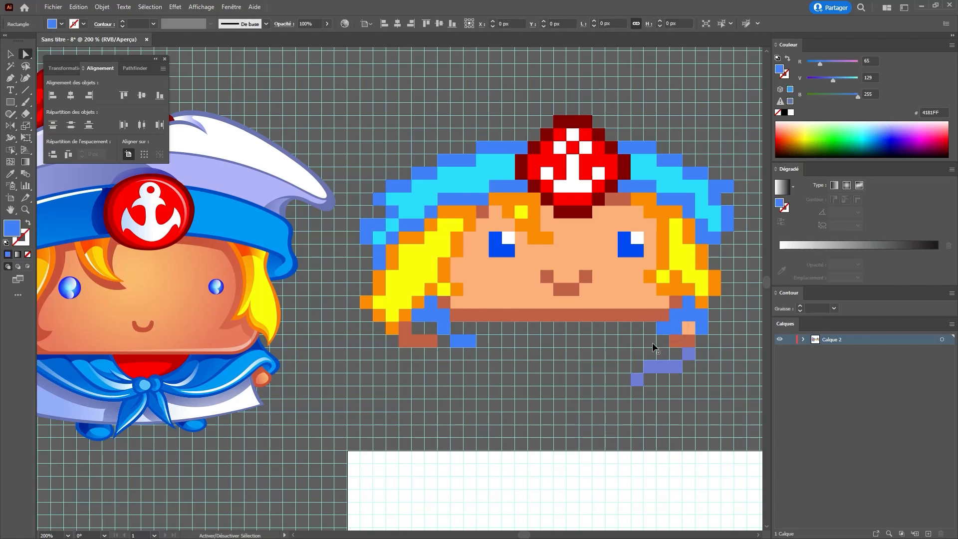
pyautogui.keyDown('ctrl'); pyautogui.click(654, 348); pyautogui.keyUp('ctrl')
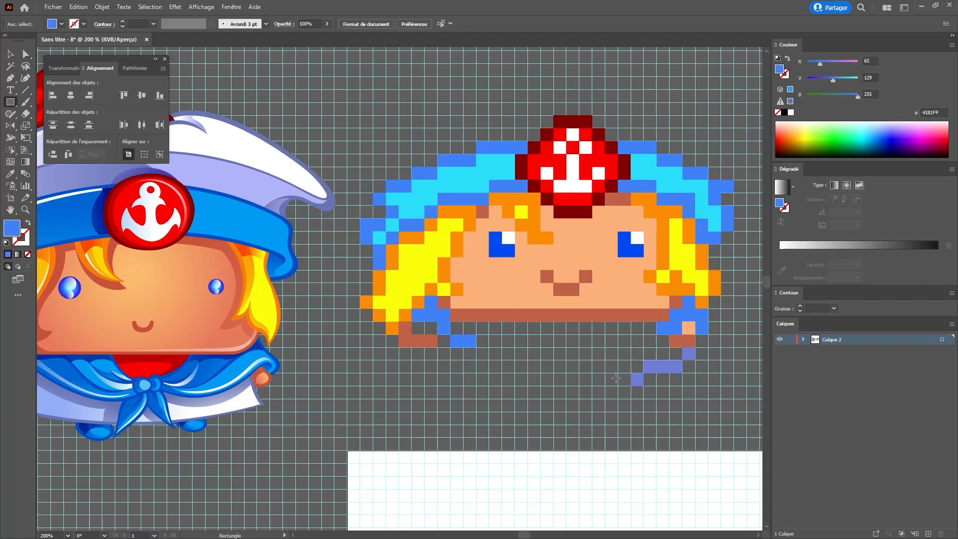
pyautogui.moveTo(629, 386)
pyautogui.mouseDown()
pyautogui.moveTo(618, 373)
pyautogui.moveTo(588, 387)
pyautogui.moveTo(587, 370)
pyautogui.mouseUp()
pyautogui.keyDown('ctrl'); pyautogui.click(630, 392); pyautogui.keyUp('ctrl')
pyautogui.keyDown('ctrl'); pyautogui.click(596, 376); pyautogui.keyUp('ctrl')
pyautogui.keyDown('ctrl'); pyautogui.click(583, 384); pyautogui.keyUp('ctrl')
pyautogui.keyDown('ctrl'); pyautogui.click(611, 363); pyautogui.keyUp('ctrl')
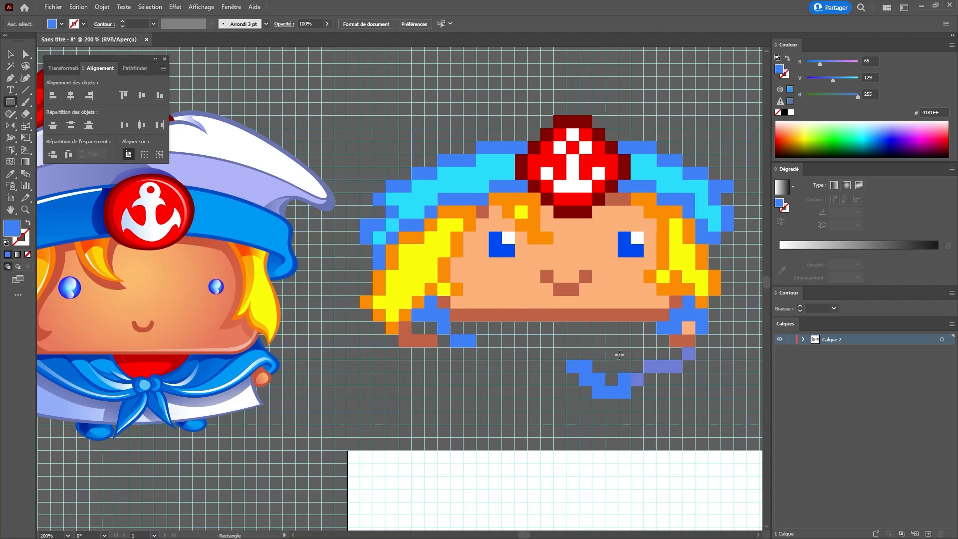
pyautogui.moveTo(625, 358); pyautogui.dragTo(502, 346)
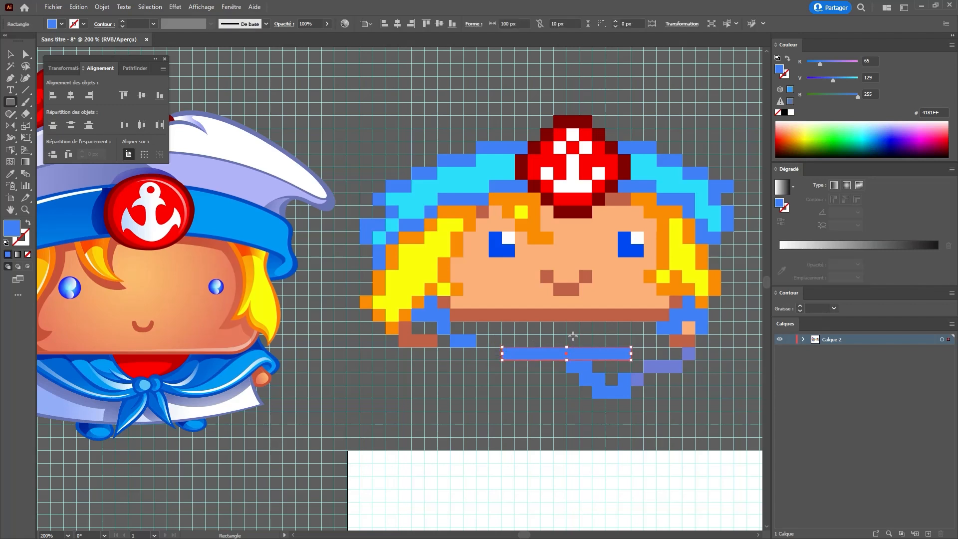
pyautogui.hotkey('ctrl', 'shift', 'a')
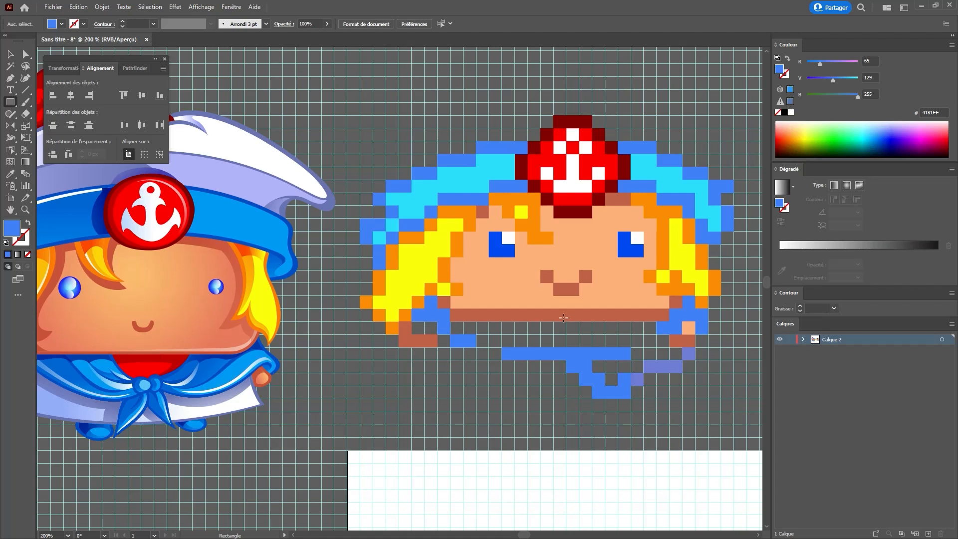
# Draw the undershirt below the chin in red FF0000 as a centred 30 × 10 px strip with a 10 px square under it.
pyautogui.moveTo(554, 325); pyautogui.dragTo(591, 334)
pyautogui.press('i')
pyautogui.click(556, 179)
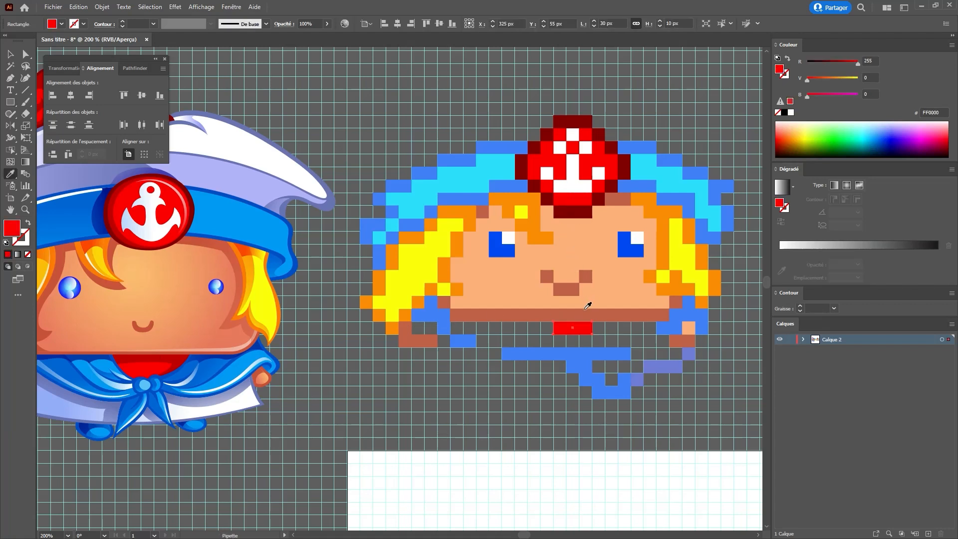
pyautogui.hotkey('ctrl', 'shift', 'a')
pyautogui.press('m')
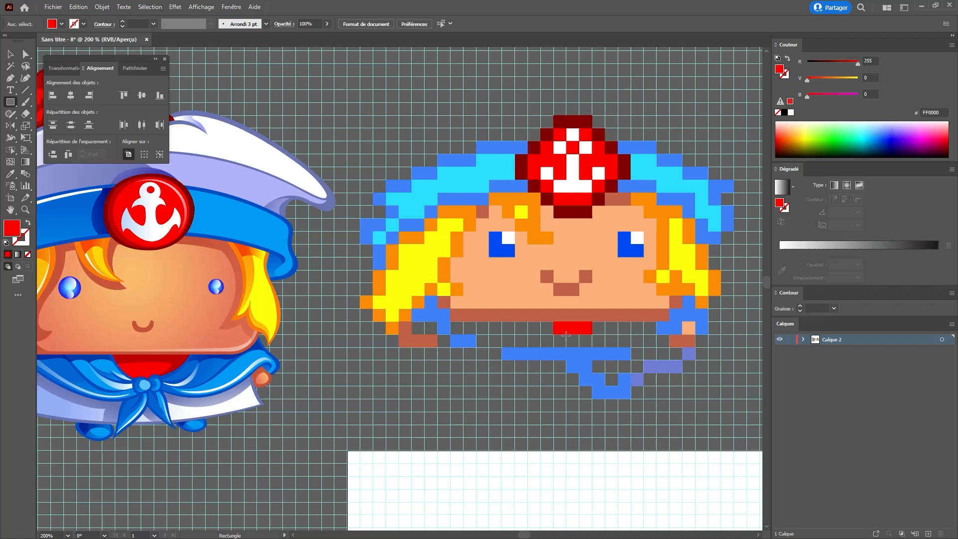
pyautogui.moveTo(565, 334); pyautogui.dragTo(578, 347)
# Outline the collar's right half in blue 4181FF with two 10 px squares stepping up beside the red and a 20 × 10 px strip near the hand.
pyautogui.press('a')
pyautogui.click(586, 358)
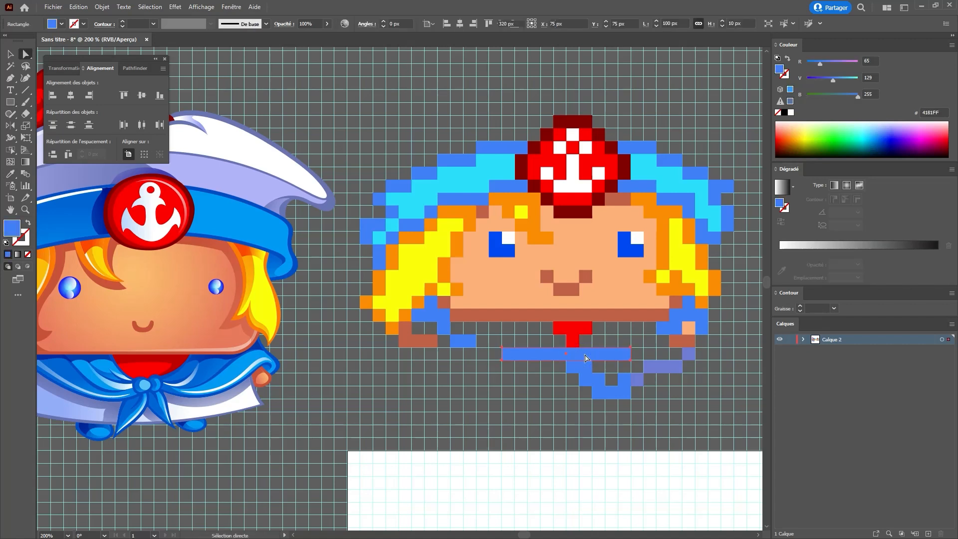
pyautogui.hotkey('ctrl', 'shift', 'a')
pyautogui.press('m')
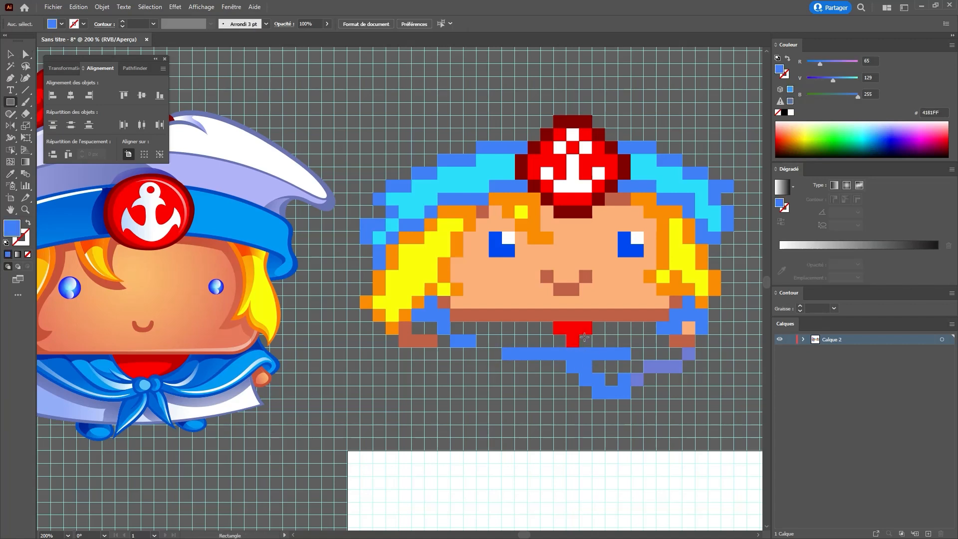
pyautogui.moveTo(584, 338)
pyautogui.mouseDown()
pyautogui.moveTo(591, 348)
pyautogui.moveTo(605, 333)
pyautogui.mouseUp()
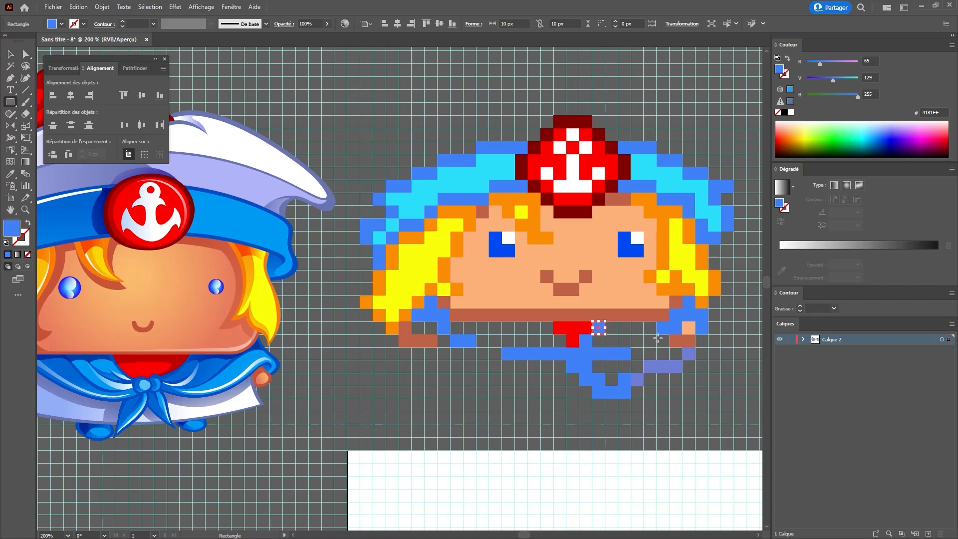
pyautogui.hotkey('ctrl', 'shift', 'a')
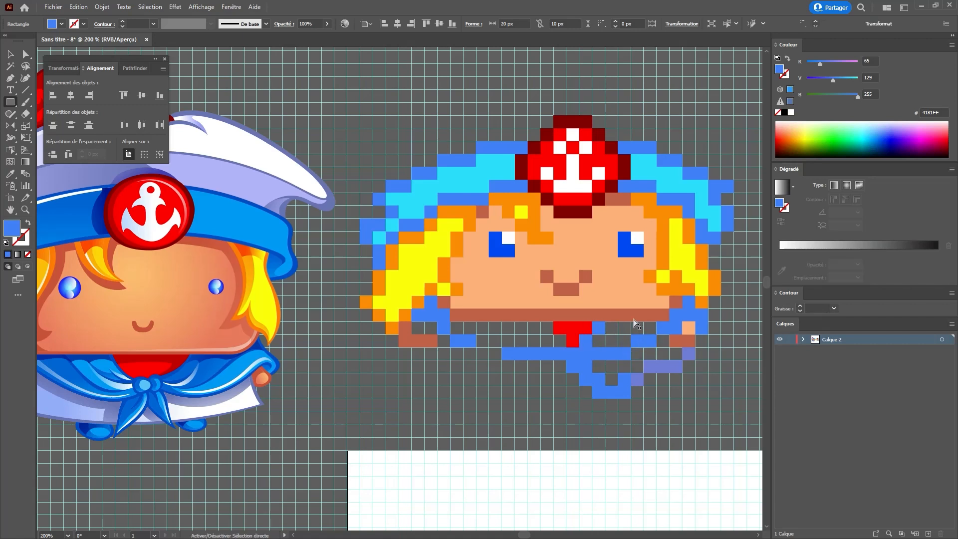
# Fill the collar's right half in cyan 2BDEFF with a 40 × 10 px strip under the chin and a 30 × 10 px strip below it.
pyautogui.press('a')
pyautogui.click(681, 177)
pyautogui.hotkey('ctrl', 'shift', 'a')
pyautogui.press('m')
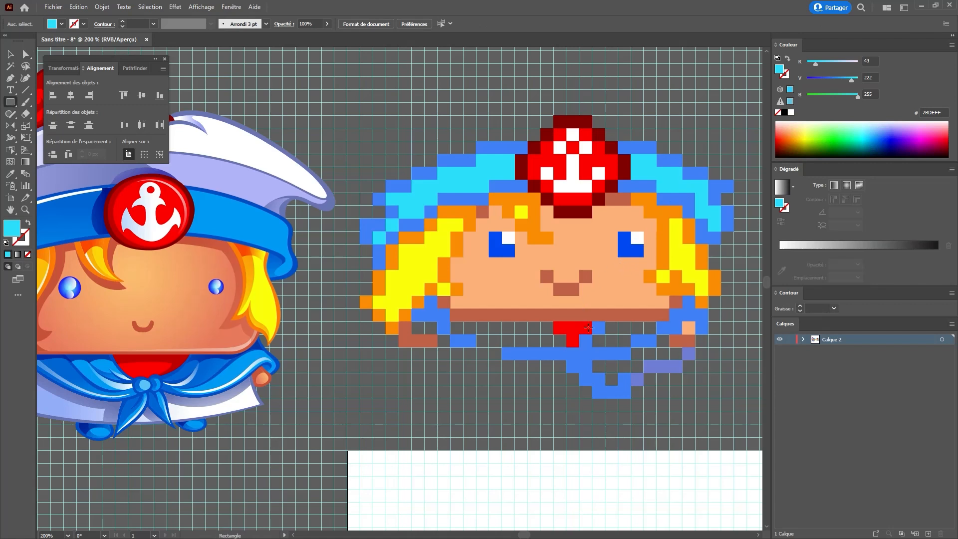
pyautogui.moveTo(606, 323); pyautogui.dragTo(654, 332)
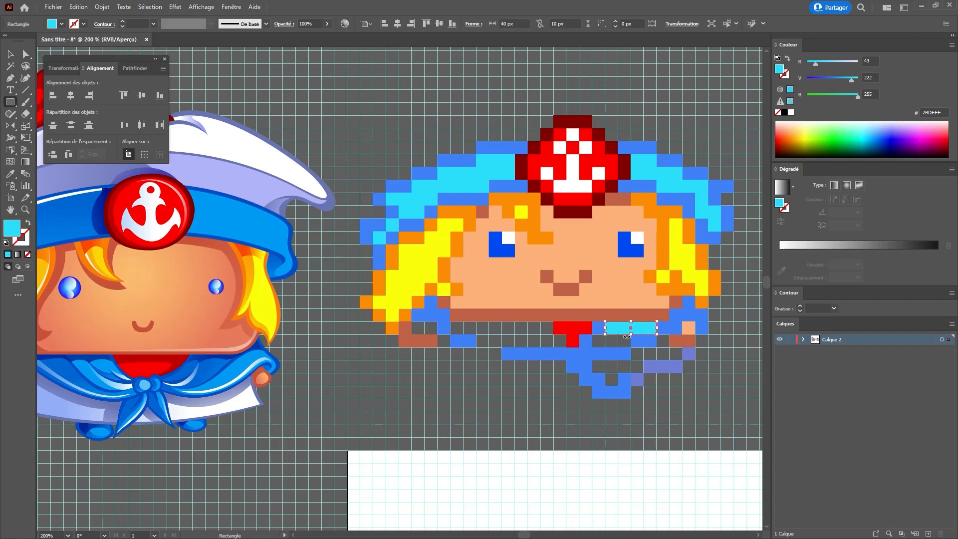
pyautogui.moveTo(630, 347); pyautogui.dragTo(592, 334)
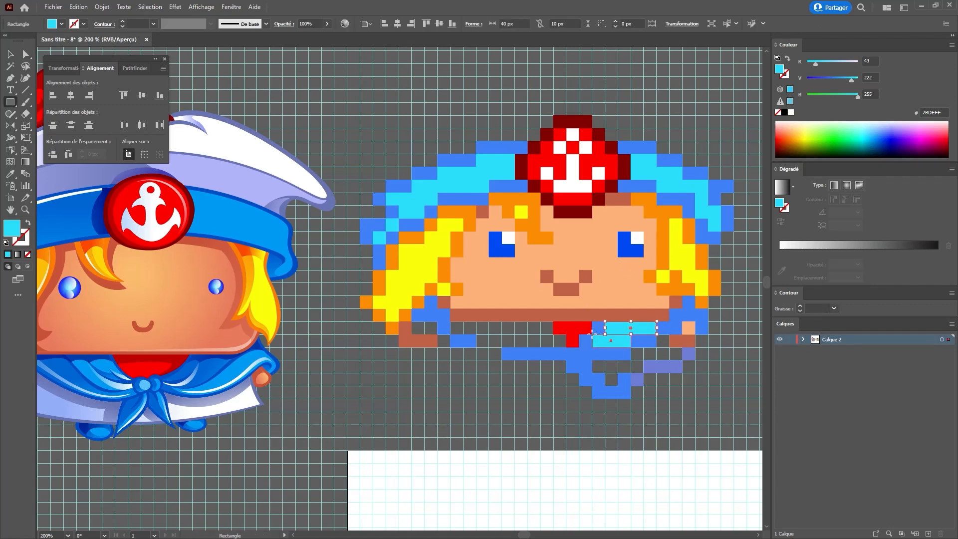
pyautogui.keyDown('ctrl'); pyautogui.click(649, 341); pyautogui.keyUp('ctrl')
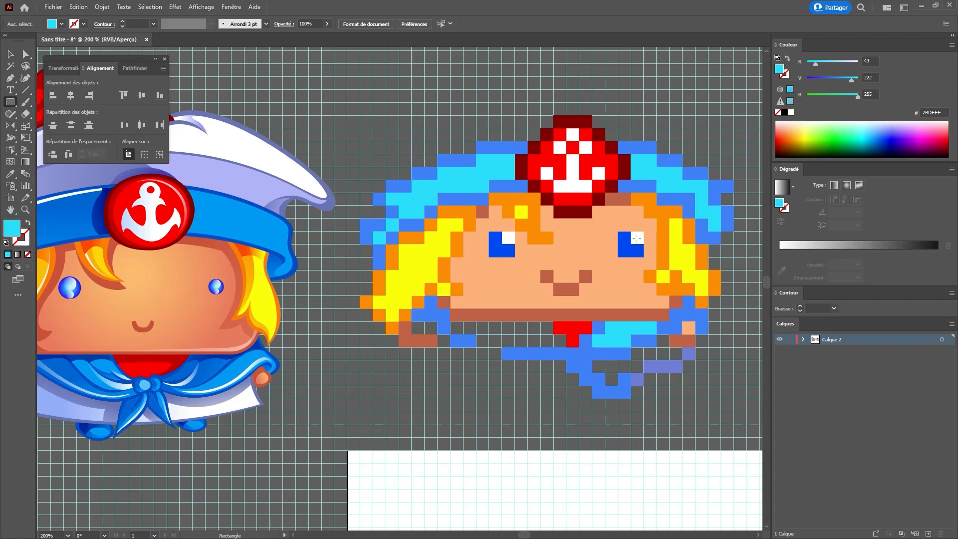
# Fill the shirt's right side with white copies of the eye highlight, as a square by the hand and two 40 × 10 px strips.
pyautogui.press('v')
pyautogui.moveTo(637, 238); pyautogui.dragTo(624, 365)
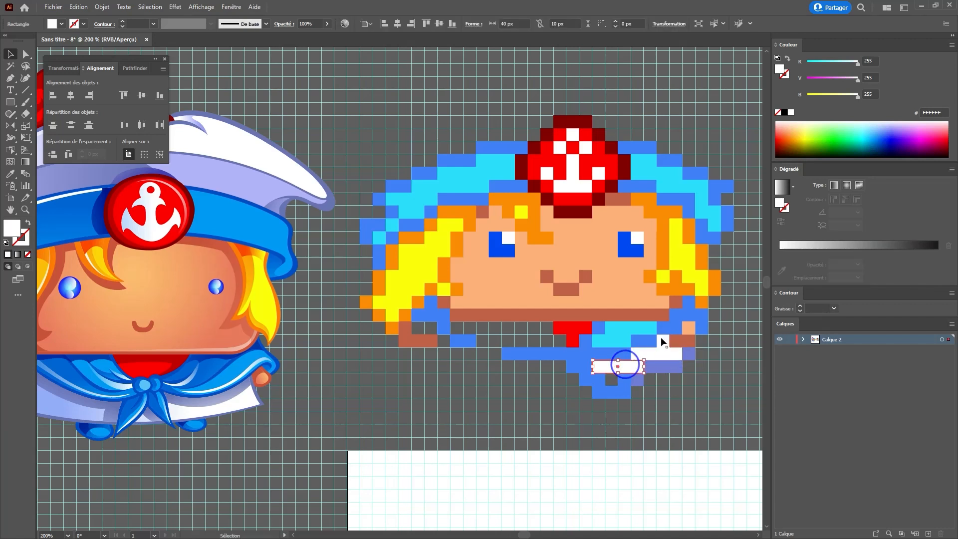
pyautogui.click(610, 377)
# Fill the inside of the scarf's right tail with a 10 px square in the collar's cyan 2BDEFF.
pyautogui.click(601, 344)
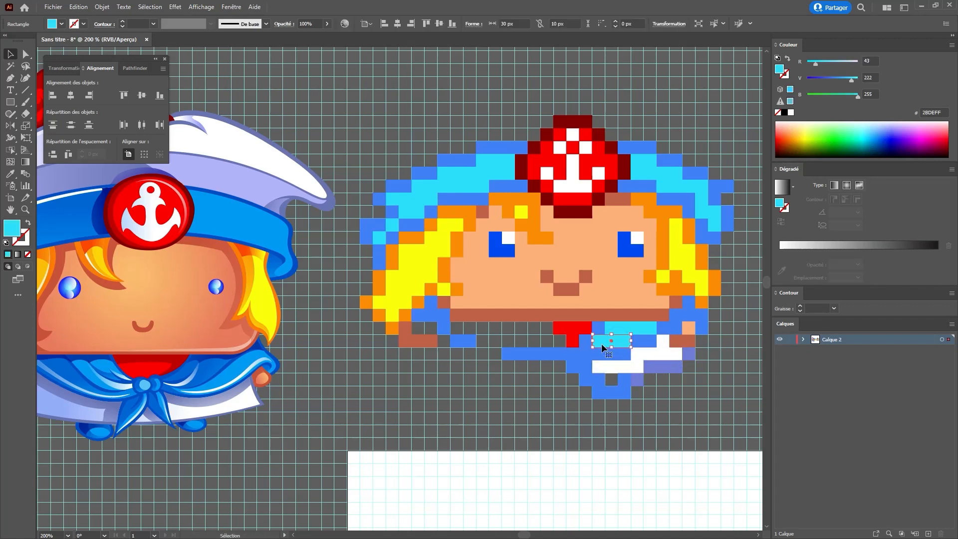
pyautogui.click(714, 227)
pyautogui.click(611, 378)
pyautogui.press('m')
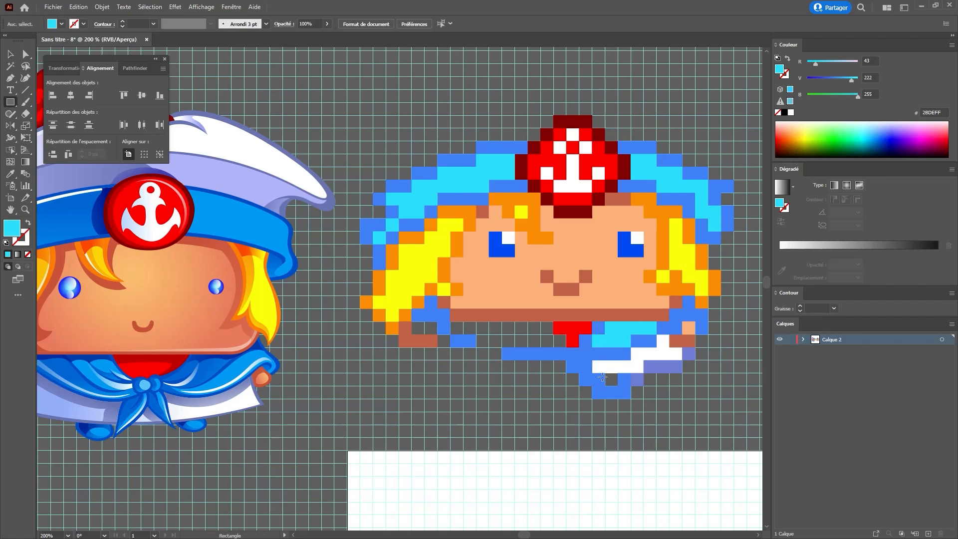
pyautogui.moveTo(602, 376); pyautogui.dragTo(617, 383)
pyautogui.moveTo(541, 349); pyautogui.dragTo(564, 359)
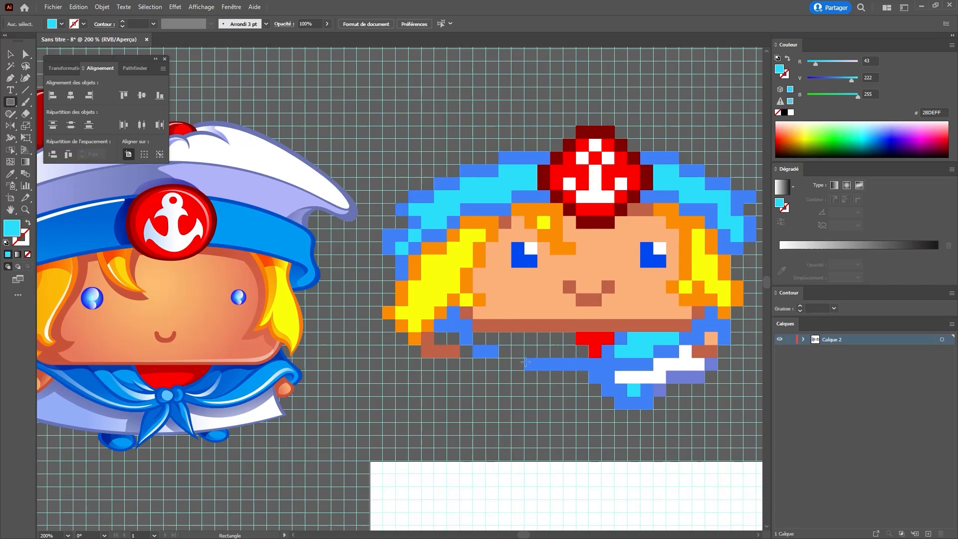
# Build the collar's left half in blue 4181FF with an edge beside the red undershirt and a 40 × 20 px block next to it.
pyautogui.keyDown('ctrl'); pyautogui.click(570, 366); pyautogui.keyUp('ctrl')
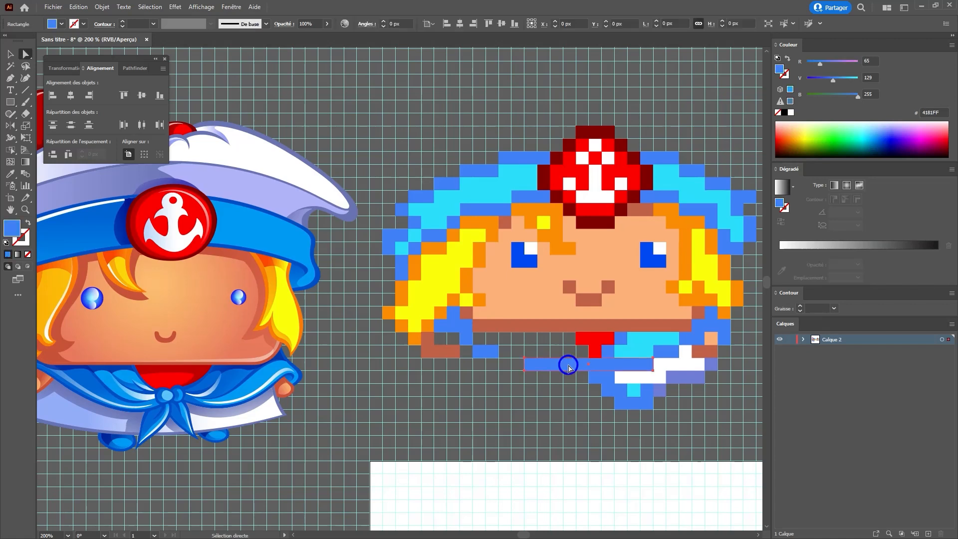
pyautogui.moveTo(563, 332)
pyautogui.mouseDown()
pyautogui.moveTo(587, 365)
pyautogui.moveTo(576, 352)
pyautogui.moveTo(587, 353)
pyautogui.moveTo(509, 335)
pyautogui.mouseUp()
pyautogui.hotkey('ctrl', 'z')
pyautogui.hotkey('ctrl', 'shift', 'a')
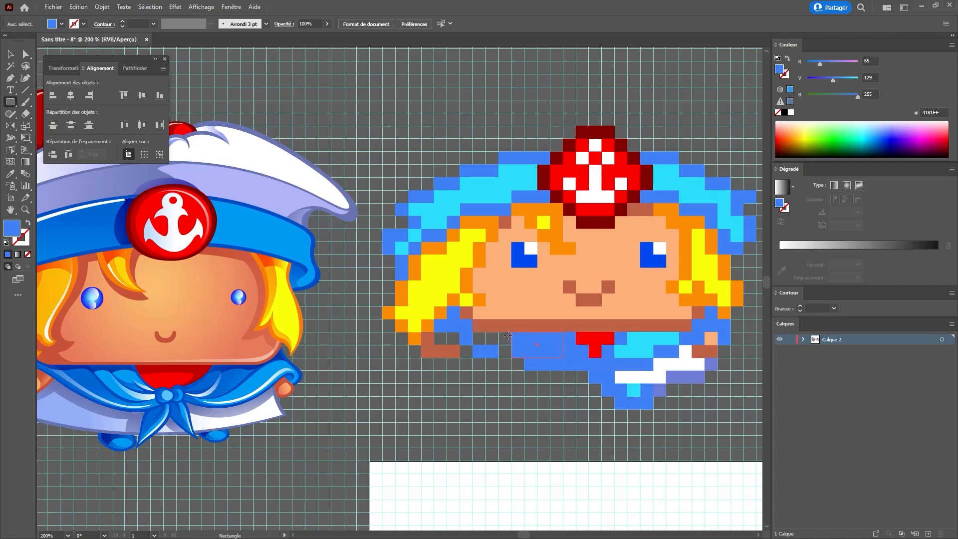
# Recolour the collar's 40 × 20 px block to cyan 2BDEFF and extend it to the left with a 30 × 10 px cyan strip.
pyautogui.moveTo(508, 336)
pyautogui.mouseDown()
pyautogui.moveTo(512, 383)
pyautogui.moveTo(527, 332)
pyautogui.moveTo(510, 332)
pyautogui.mouseUp()
pyautogui.press('i')
pyautogui.click(641, 346)
pyautogui.hotkey('ctrl', 'shift', 'a')
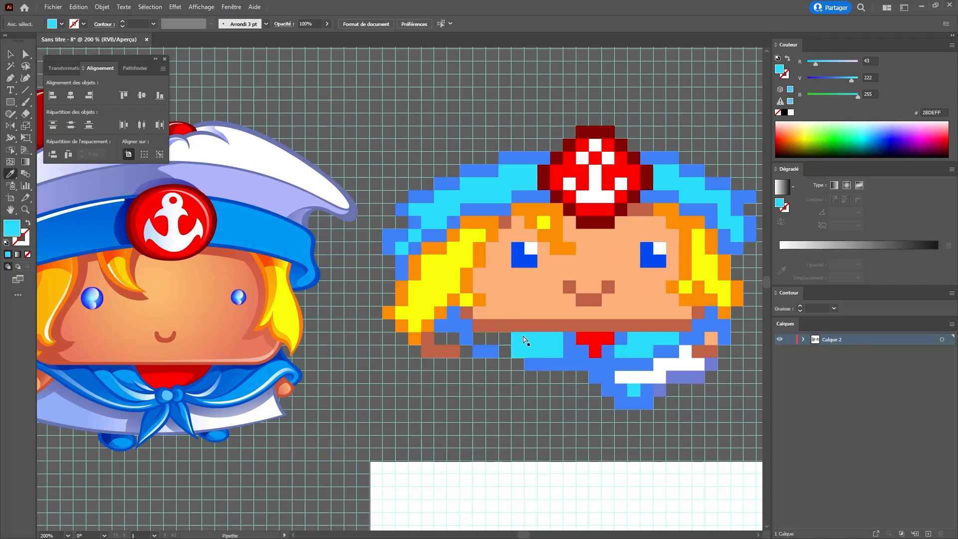
pyautogui.press('m')
pyautogui.moveTo(506, 337); pyautogui.dragTo(472, 344)
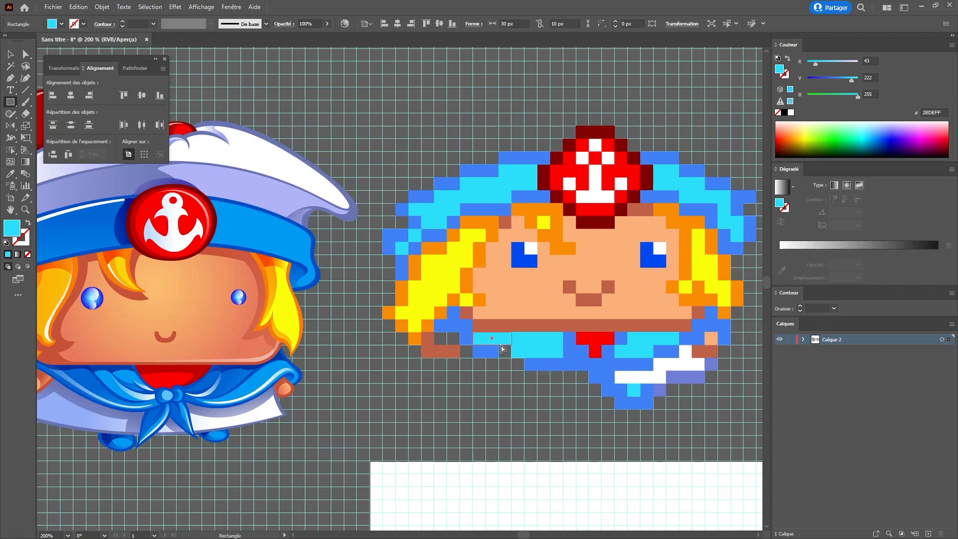
pyautogui.hotkey('ctrl', 'shift', 'a')
# Stretch the long blue strip under the collar to the left until it is 120 px wide.
pyautogui.press('a')
pyautogui.click(479, 349)
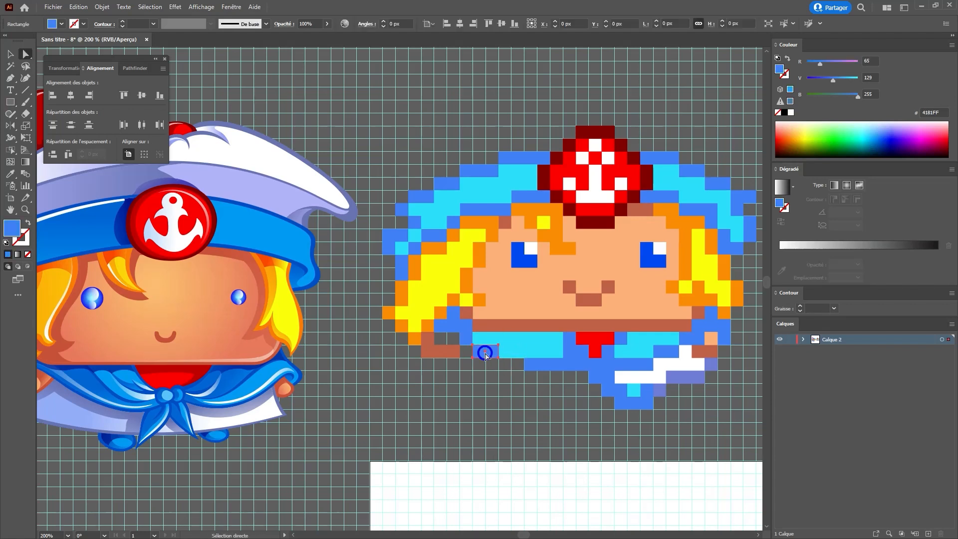
pyautogui.hotkey('ctrl', 'shift', 'a')
pyautogui.press('v')
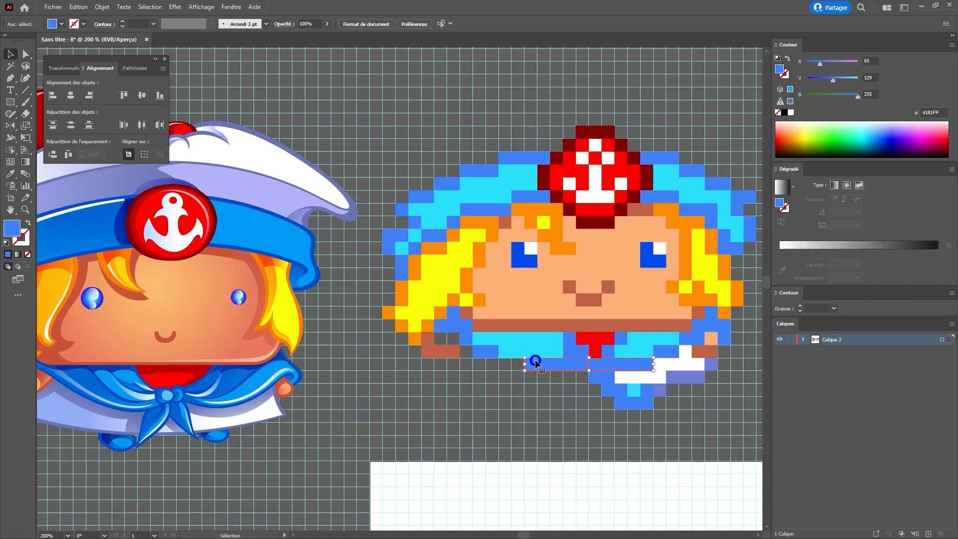
pyautogui.click(535, 362)
pyautogui.moveTo(521, 372); pyautogui.dragTo(506, 363)
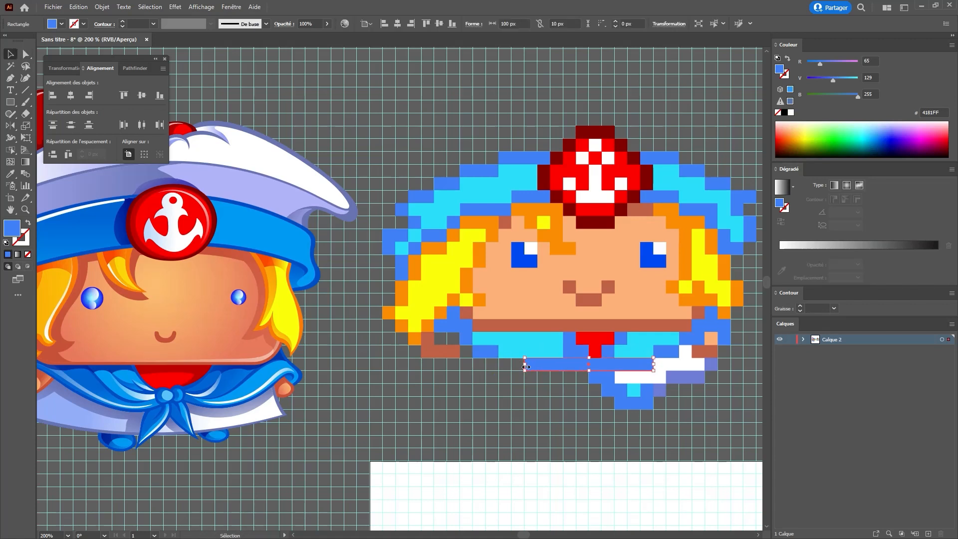
pyautogui.moveTo(519, 367); pyautogui.dragTo(499, 364)
pyautogui.hotkey('ctrl', 'shift', 'a')
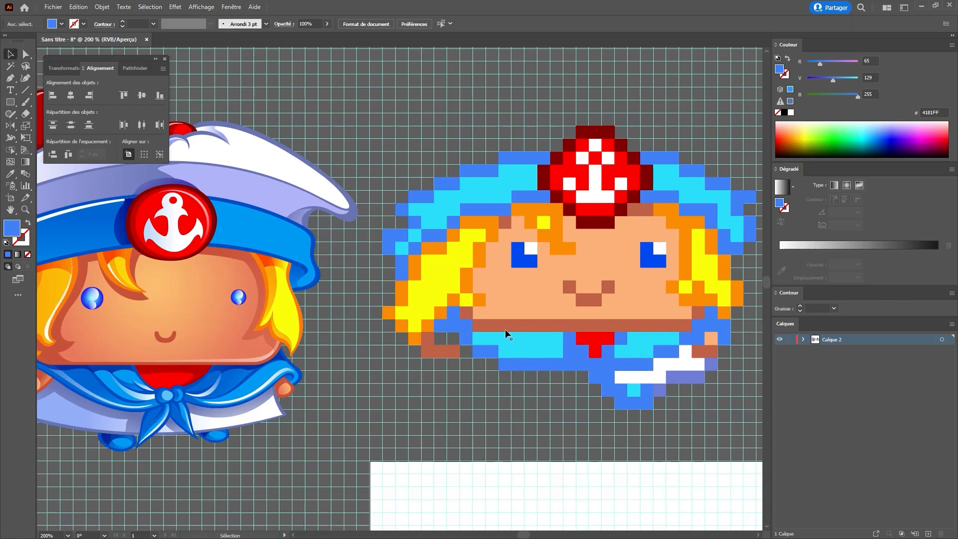
# Select every object with the same blue fill colour as the long collar strip and recolour them all to 3568FF.
pyautogui.click(578, 363)
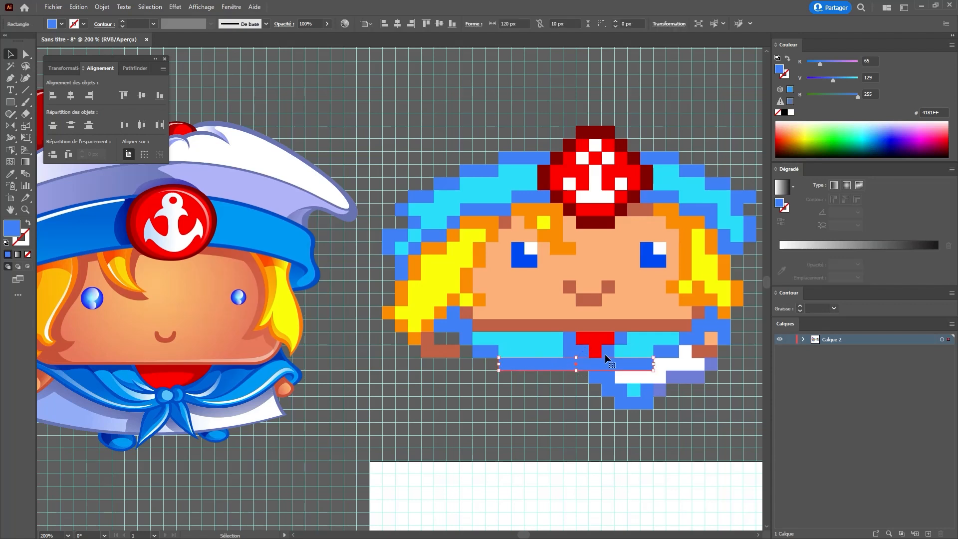
pyautogui.click(150, 6)
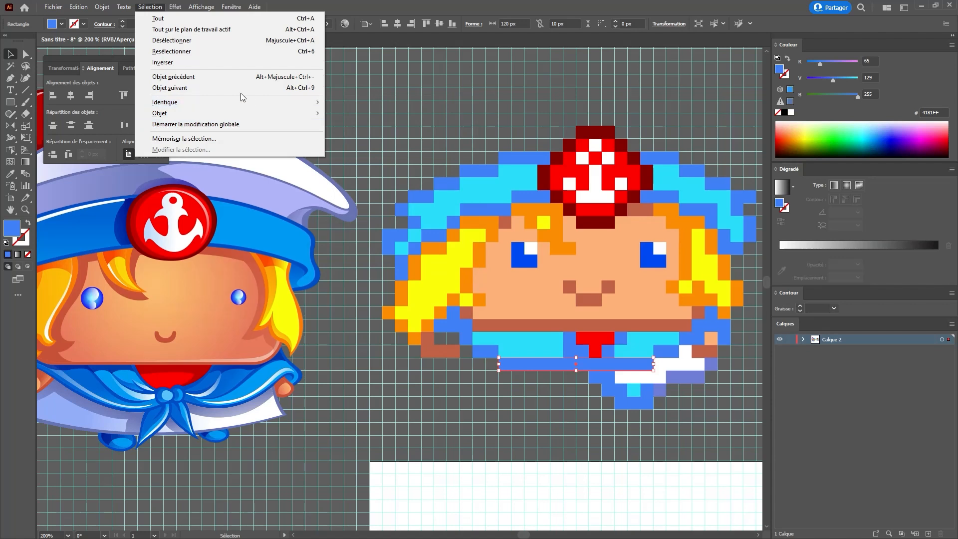
pyautogui.moveTo(230, 104)
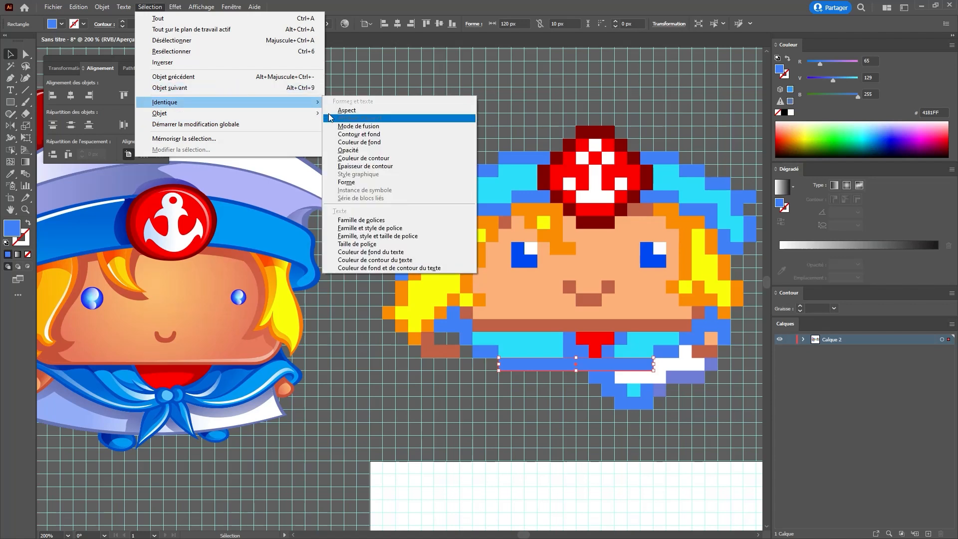
pyautogui.click(362, 149)
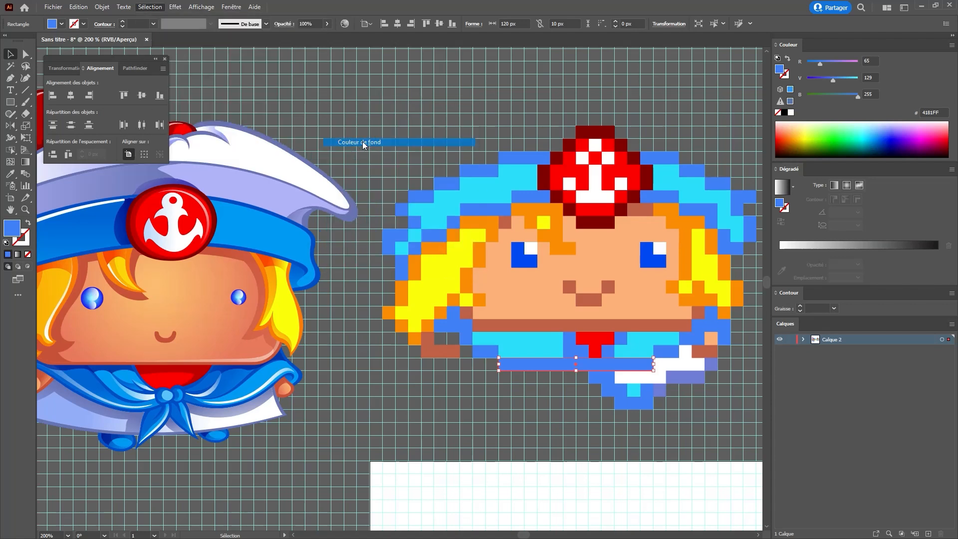
pyautogui.moveTo(831, 82); pyautogui.dragTo(825, 79)
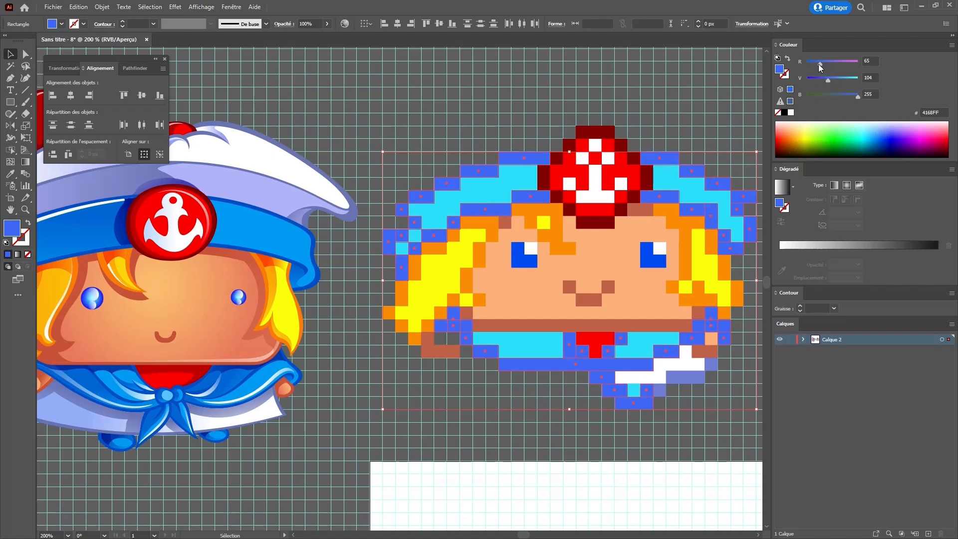
pyautogui.click(816, 64)
pyautogui.hotkey('ctrl', 'shift', 'a')
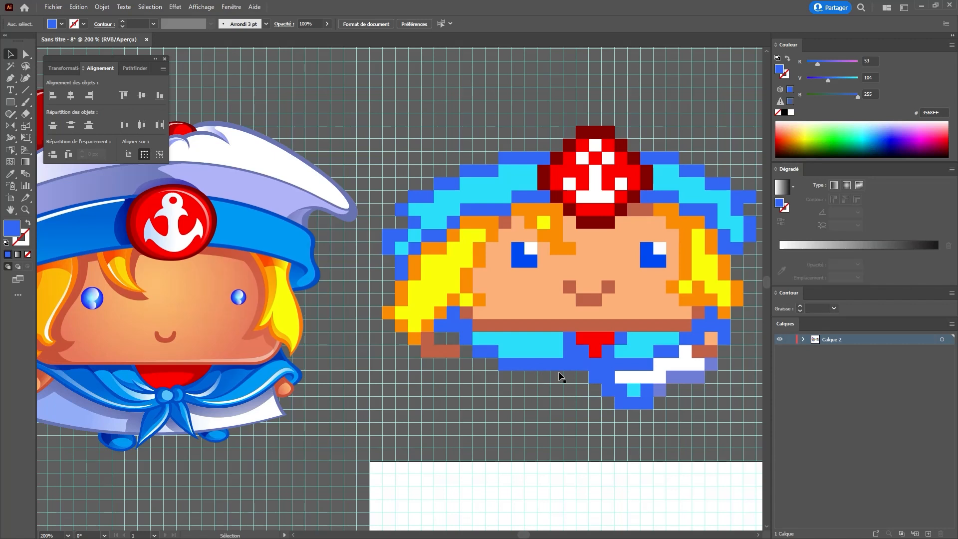
# Copy the 40 × 10 px white shirt strip to the scarf's left side and shape the blue knot around a cyan square.
pyautogui.moveTo(652, 378); pyautogui.dragTo(547, 370)
pyautogui.hotkey('ctrl', 'shift', 'a')
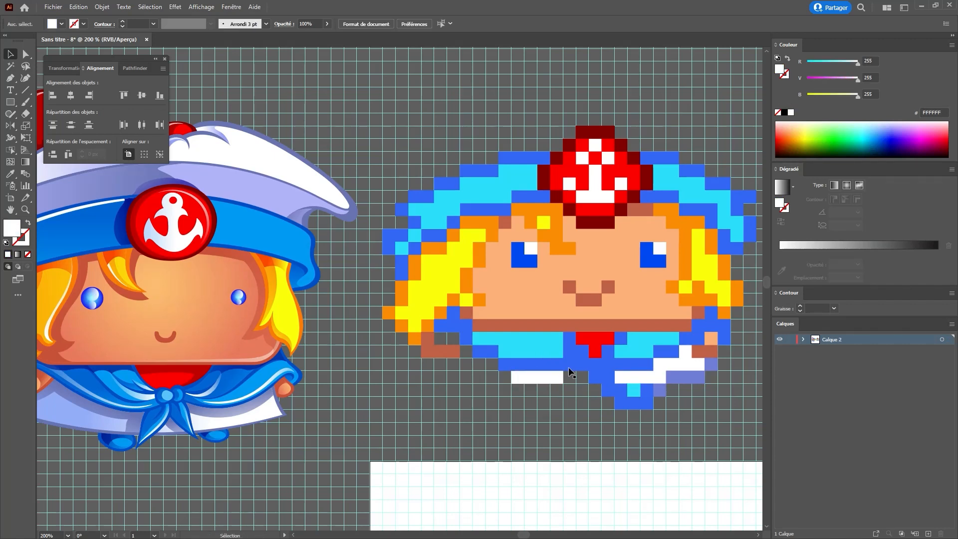
pyautogui.keyDown('ctrl'); pyautogui.click(570, 366); pyautogui.keyUp('ctrl')
pyautogui.hotkey('ctrl', 'shift', 'a')
pyautogui.moveTo(620, 341); pyautogui.dragTo(570, 372)
pyautogui.click(572, 375)
# Outline the scarf's left tail in blue 3568FF from the knot downward, ending with a 20 × 10 px strip and a 10 px square.
pyautogui.moveTo(637, 390); pyautogui.dragTo(550, 392)
pyautogui.hotkey('ctrl', 'shift', 'a')
pyautogui.click(570, 393)
pyautogui.hotkey('ctrl', 'shift', 'a')
pyautogui.press('m')
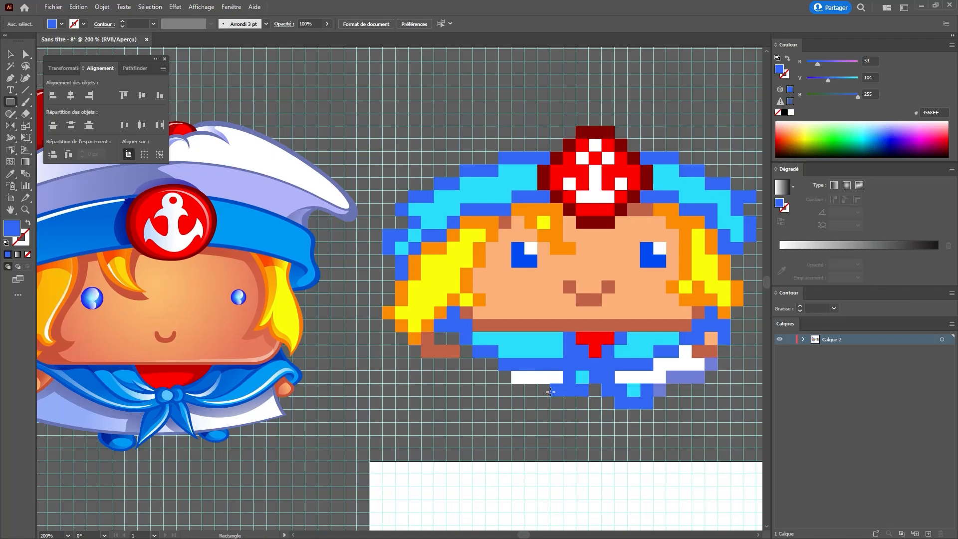
pyautogui.scroll(-2, 551, 391)
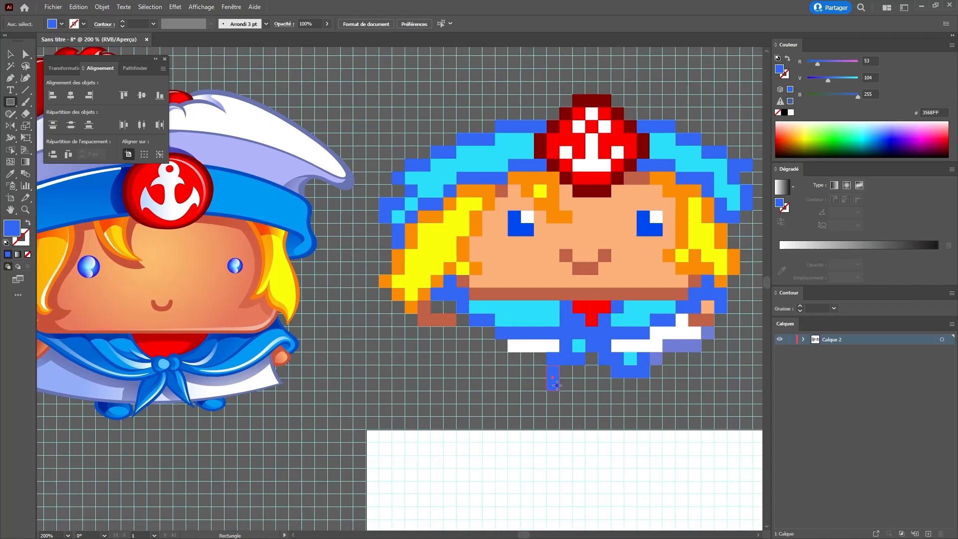
pyautogui.moveTo(557, 384); pyautogui.dragTo(545, 391)
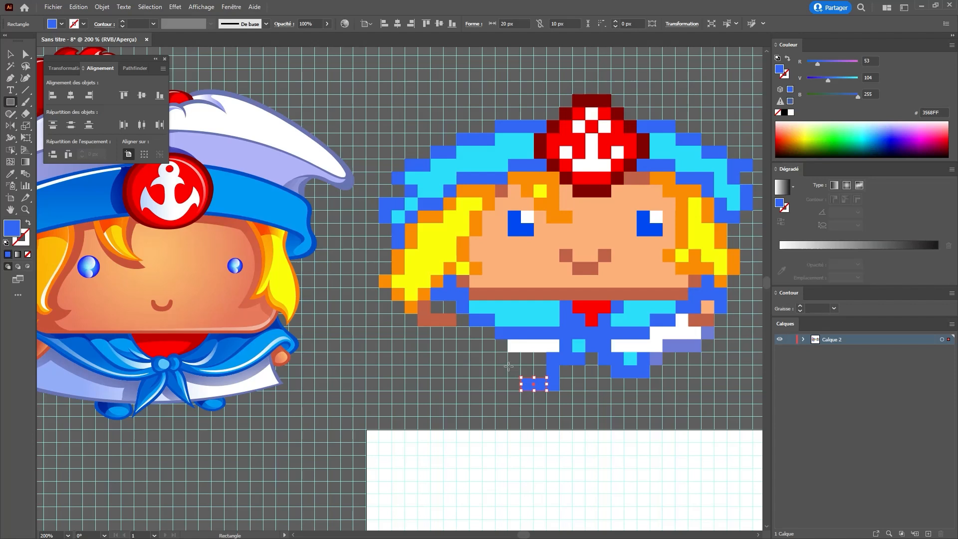
pyautogui.moveTo(508, 366); pyautogui.dragTo(520, 378)
# Fill the scarf's left tail with a 20 × 10 px cyan strip and place a 30 × 10 px lavender 707DDE strip above it.
pyautogui.press('v')
pyautogui.click(535, 366)
pyautogui.moveTo(576, 348)
pyautogui.keyDown('alt'); pyautogui.mouseDown()
pyautogui.moveTo(534, 368)
pyautogui.moveTo(537, 375)
pyautogui.moveTo(546, 360)
pyautogui.moveTo(526, 361)
pyautogui.mouseUp(); pyautogui.keyUp('alt')
pyautogui.click(545, 354)
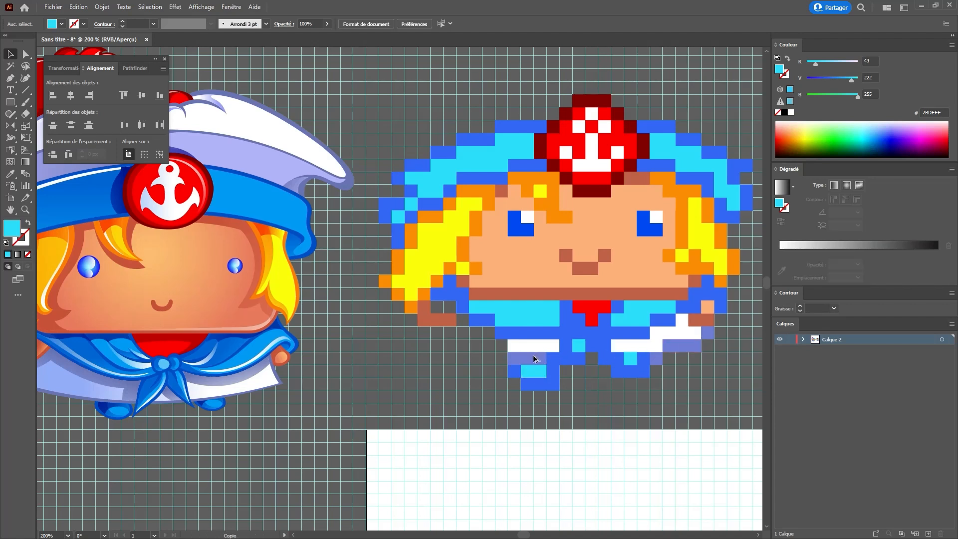
# Copy the lavender hem strip to the left end of the white shirt strip as a 50 × 10 px strip.
pyautogui.click(530, 357)
pyautogui.hotkey('ctrl', 'shift', 'a')
pyautogui.keyDown('alt'); pyautogui.moveTo(534, 359); pyautogui.dragTo(444, 348); pyautogui.keyUp('alt')
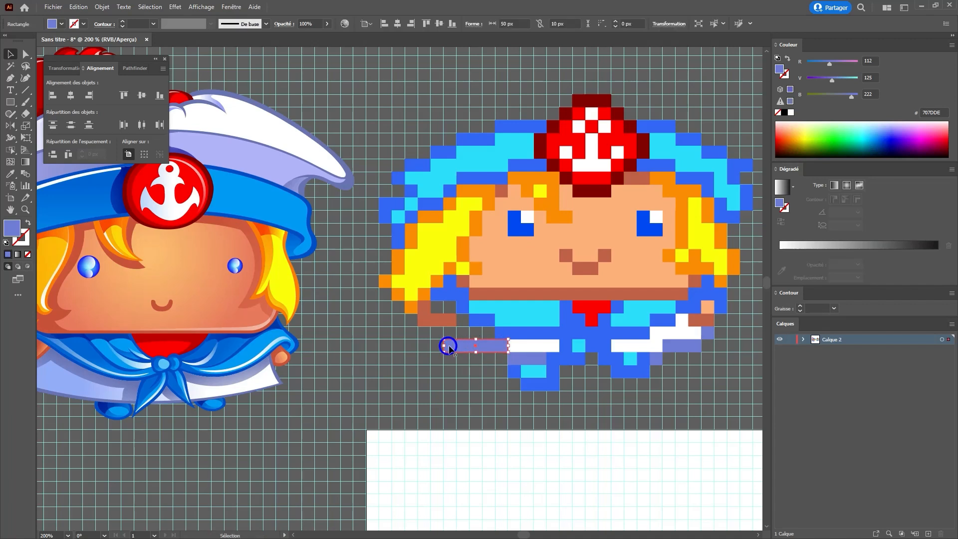
pyautogui.click(463, 330)
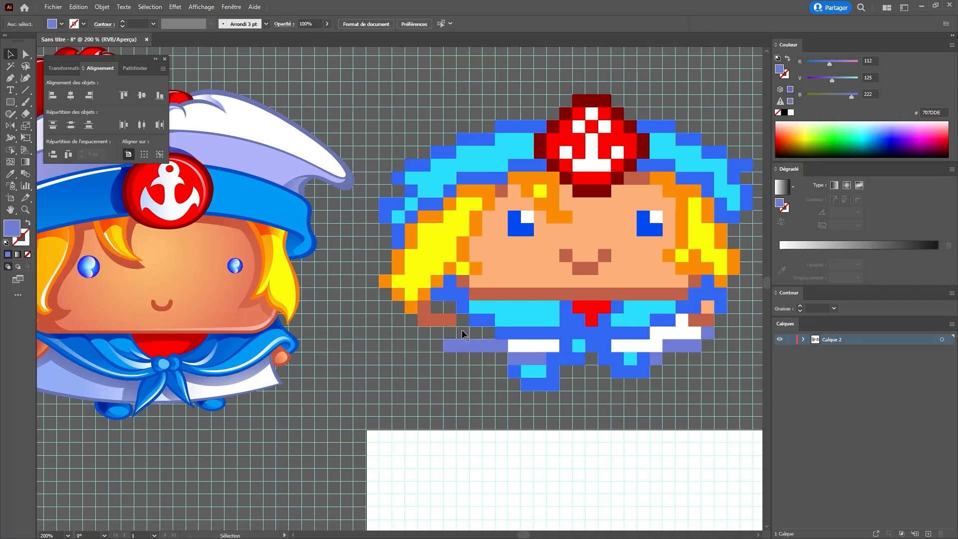
# Add a 10 px lavender square at the shirt's left end and copy the 40 × 10 px white strip above the hem.
pyautogui.press('m')
pyautogui.moveTo(431, 328); pyautogui.dragTo(443, 339)
pyautogui.hotkey('ctrl', 'shift', 'a')
pyautogui.press('v')
pyautogui.moveTo(545, 349); pyautogui.dragTo(488, 335)
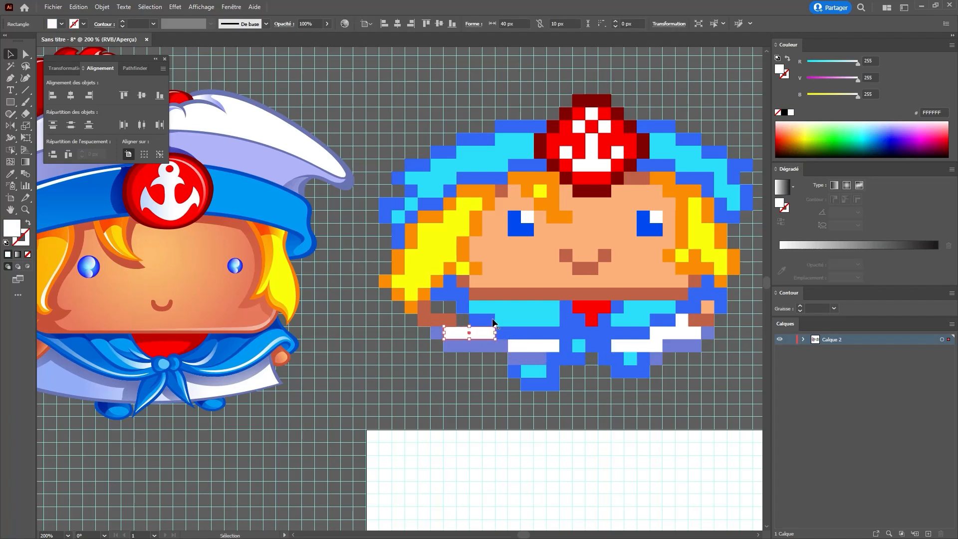
pyautogui.click(465, 317)
pyautogui.moveTo(464, 308); pyautogui.dragTo(482, 325)
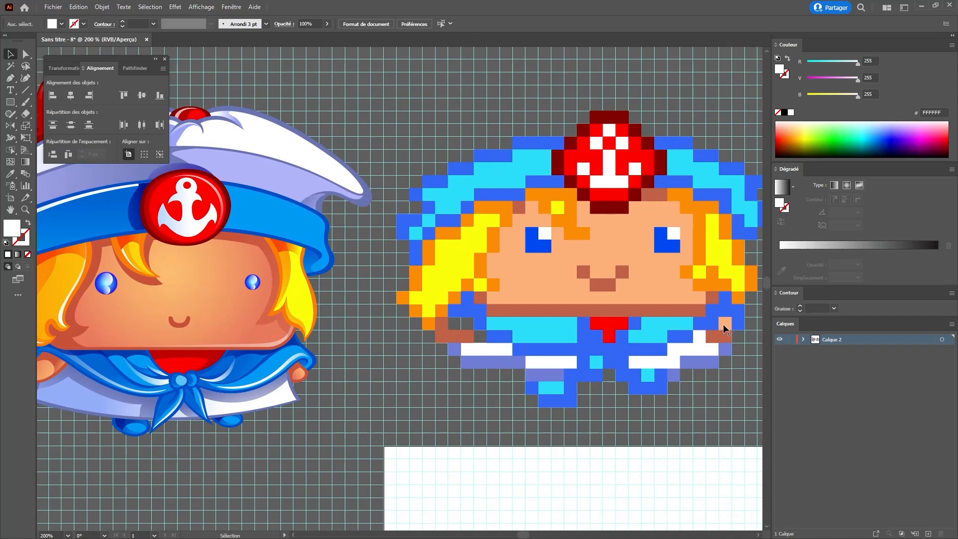
# Fill the left hand with a 20 × 10 px skin-coloured FFB179 rectangle and extend its brown C26148 lower edge to the collar.
pyautogui.moveTo(723, 324); pyautogui.dragTo(465, 325)
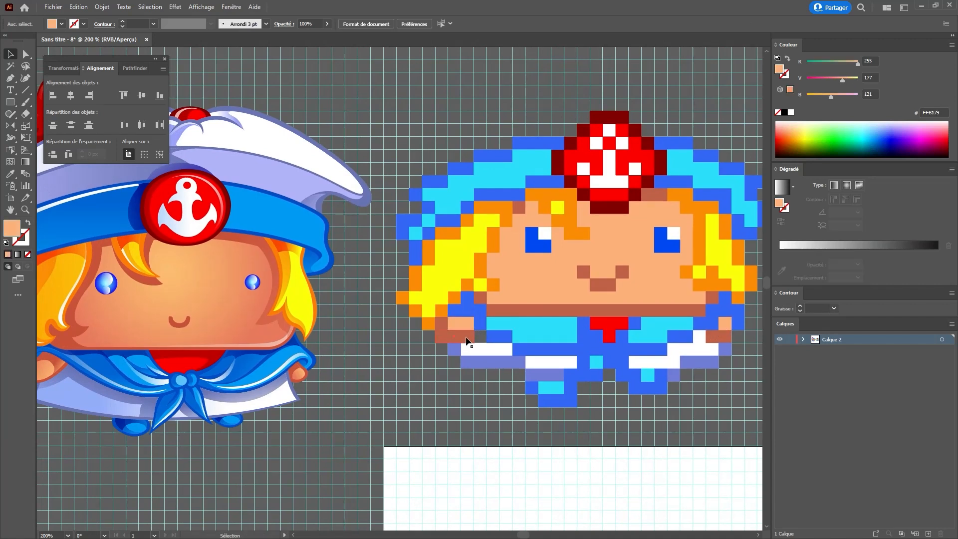
pyautogui.click(466, 336)
pyautogui.hotkey('ctrl', 'shift', 'a')
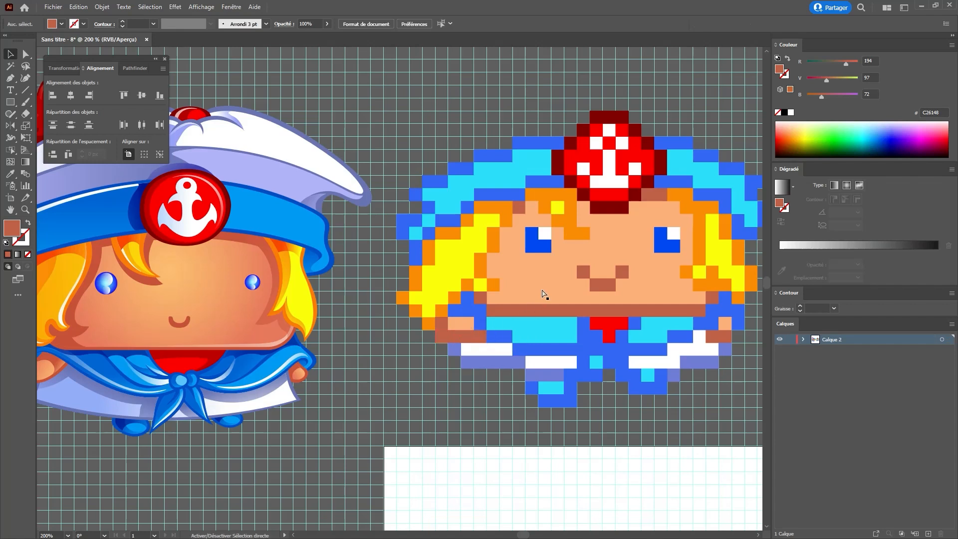
# Outline the hat's left tip with copied lavender 707DDE 10 px squares and 20 × 10 px strips.
pyautogui.press('space')
pyautogui.moveTo(555, 233); pyautogui.dragTo(490, 354)
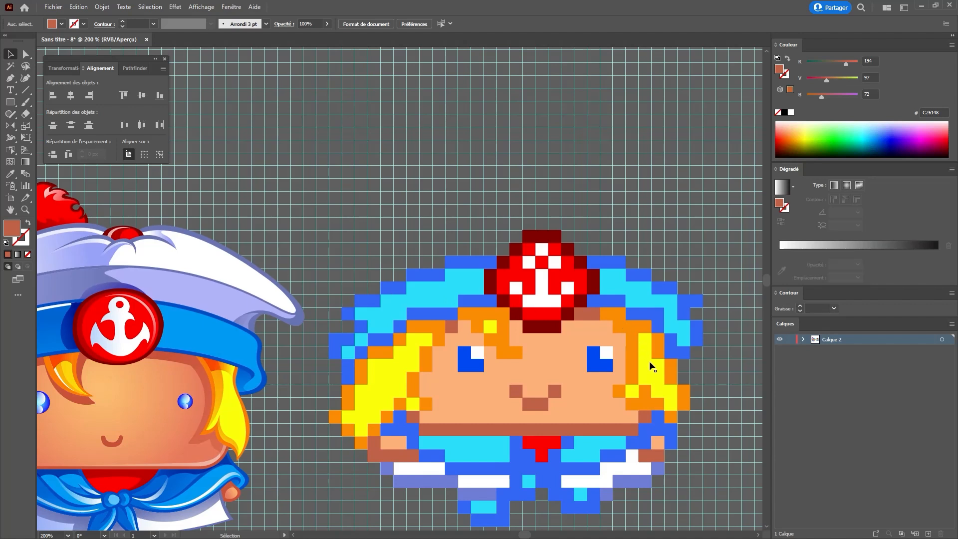
pyautogui.moveTo(659, 470); pyautogui.dragTo(350, 275)
pyautogui.moveTo(356, 297); pyautogui.dragTo(562, 279)
pyautogui.click(546, 245)
pyautogui.click(545, 269)
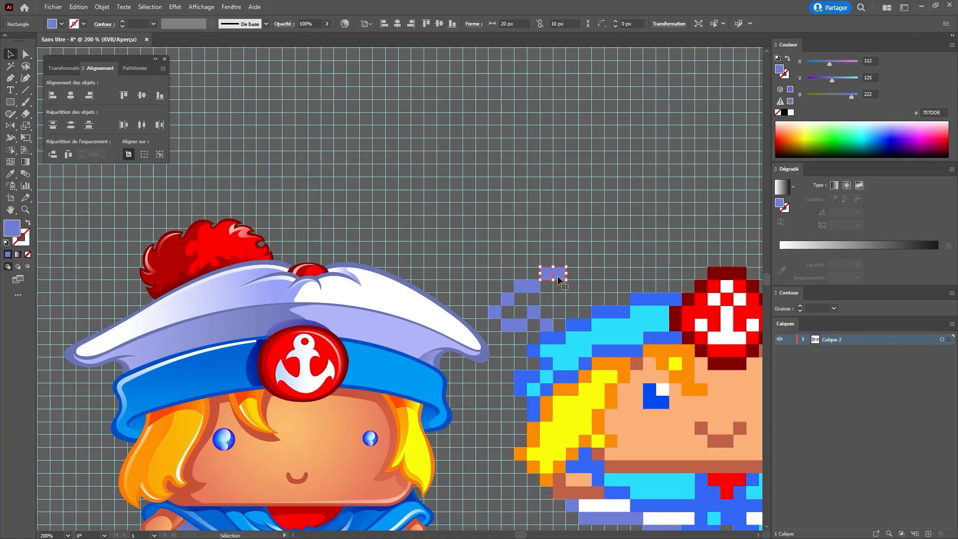
# Repeat the 20 × 10 px lavender strip diagonally up the hat's left edge and widen the topmost strip to 50 px.
pyautogui.hotkey('ctrl', 'd')
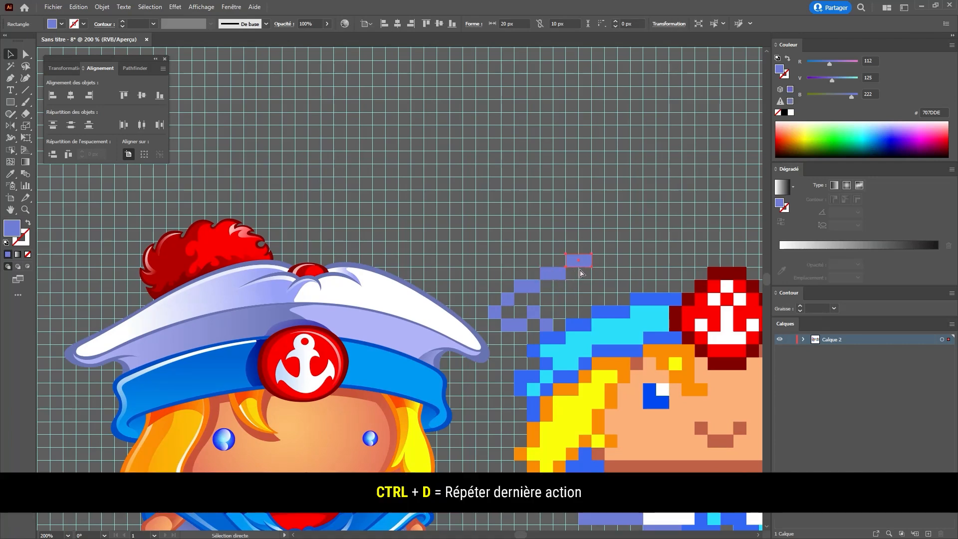
pyautogui.hotkey('ctrl', 'd')
pyautogui.hotkey('ctrl', 'd')
pyautogui.moveTo(642, 257); pyautogui.dragTo(576, 294)
pyautogui.hotkey('ctrl', 'd')
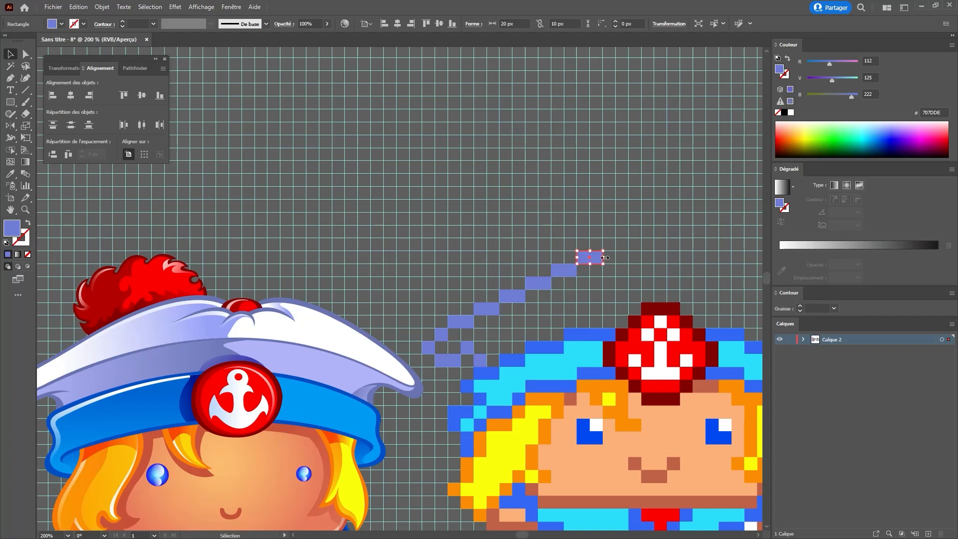
pyautogui.moveTo(605, 257)
pyautogui.mouseDown()
pyautogui.moveTo(641, 261)
pyautogui.moveTo(596, 261)
pyautogui.mouseUp()
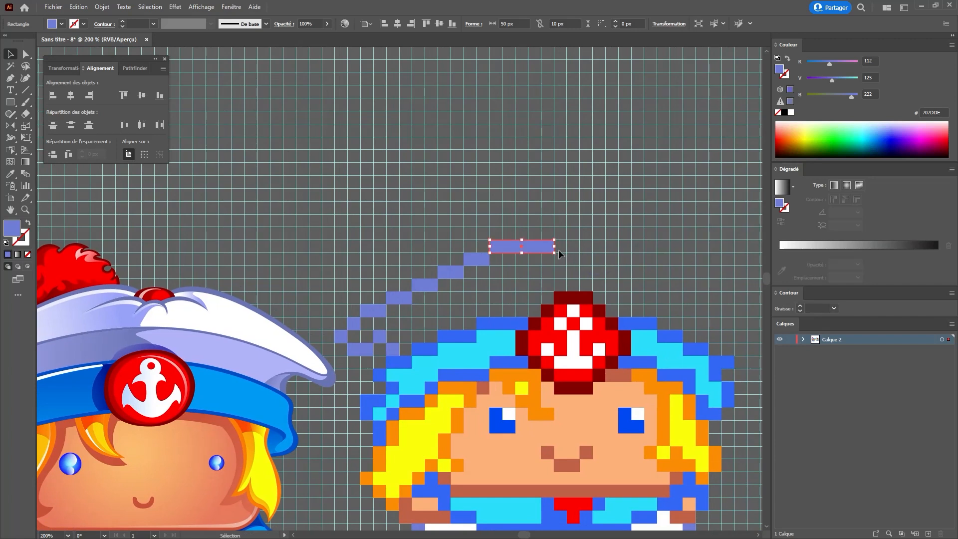
# Continue the hat's top outline in lavender with a lowered 40 × 10 px strip followed by a raised 30 × 10 px strip.
pyautogui.moveTo(539, 245); pyautogui.dragTo(605, 259)
pyautogui.moveTo(620, 234); pyautogui.dragTo(560, 251)
pyautogui.moveTo(333, 304); pyautogui.dragTo(469, 185)
pyautogui.keyDown('ctrl'); pyautogui.keyDown('alt'); pyautogui.click(296, 299); pyautogui.keyUp('alt'); pyautogui.keyUp('ctrl')
pyautogui.moveTo(328, 309); pyautogui.dragTo(317, 277)
pyautogui.moveTo(560, 289); pyautogui.dragTo(423, 335)
pyautogui.hotkey('ctrl', 'shift', 'a')
pyautogui.hotkey('ctrl', 'space')
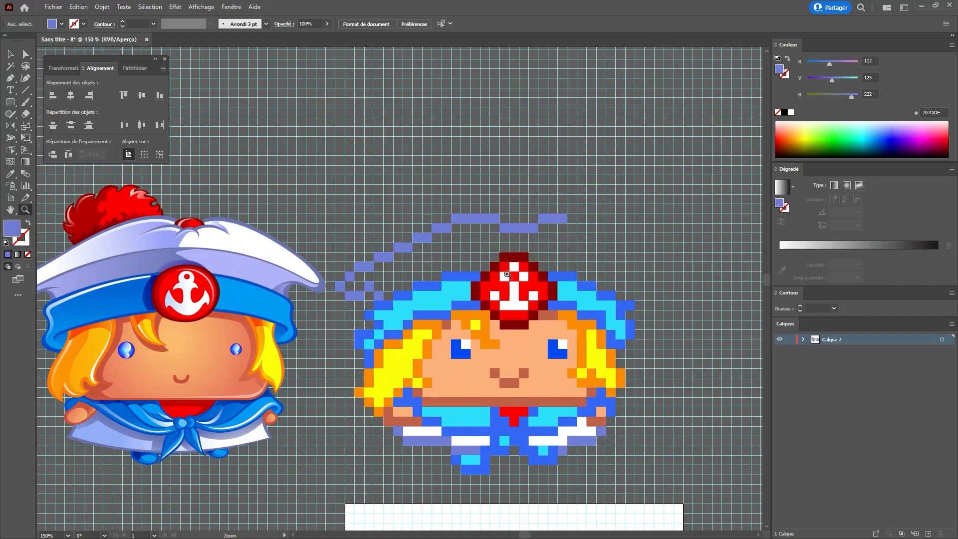
# Step the lavender outline down the hat's right side with 30 × 10 px and 20 × 10 px strips and diagonal 10 px squares.
pyautogui.moveTo(561, 220); pyautogui.dragTo(606, 230)
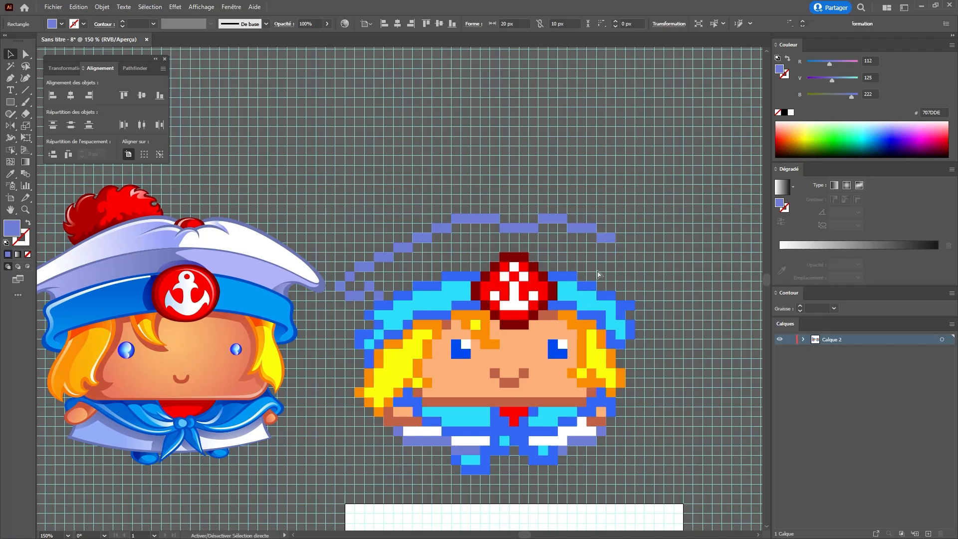
pyautogui.click(406, 243)
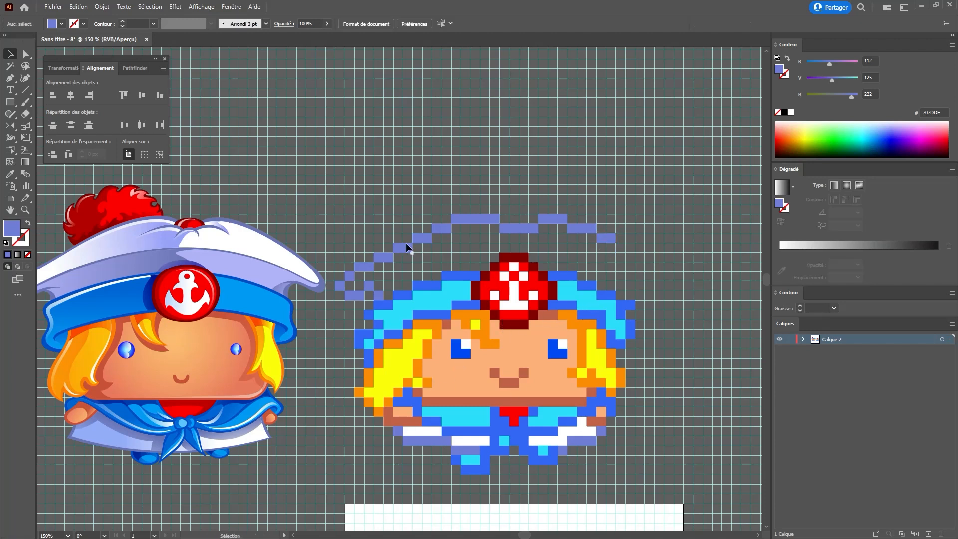
pyautogui.click(624, 251)
pyautogui.hotkey('ctrl', 'shift', 'a')
pyautogui.moveTo(622, 247); pyautogui.dragTo(660, 299)
pyautogui.press('z')
pyautogui.click(624, 291)
pyautogui.hotkey('ctrl', 'shift', 'a')
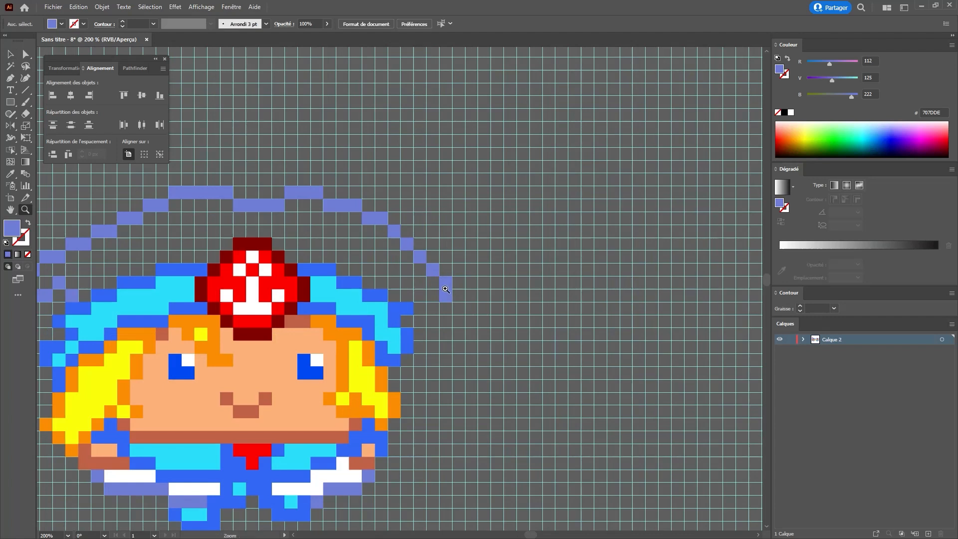
# Close the hat's right tip with a 50 × 10 px lavender strip underneath and a 10 px square above it.
pyautogui.press('v')
pyautogui.press('m')
pyautogui.moveTo(414, 289); pyautogui.dragTo(568, 304)
pyautogui.press('space')
pyautogui.keyDown('ctrl'); pyautogui.click(535, 302); pyautogui.keyUp('ctrl')
pyautogui.press('space')
pyautogui.moveTo(519, 284); pyautogui.dragTo(611, 308)
pyautogui.press('space')
pyautogui.moveTo(450, 266); pyautogui.dragTo(520, 309)
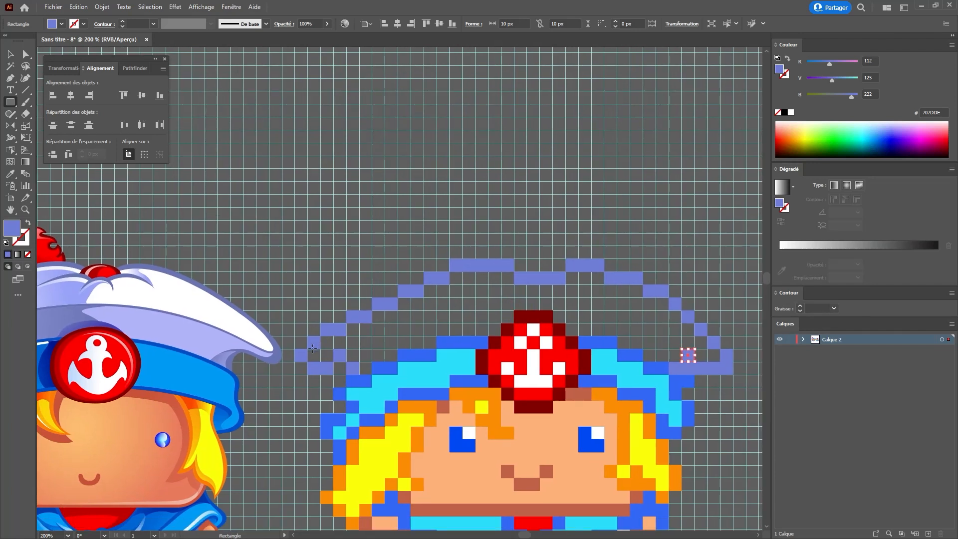
# Sample white FFFFFF and fill the hat's left tip inside the lavender outline.
pyautogui.keyDown('ctrl'); pyautogui.click(540, 380); pyautogui.keyUp('ctrl')
pyautogui.hotkey('ctrl', 'shift', 'a')
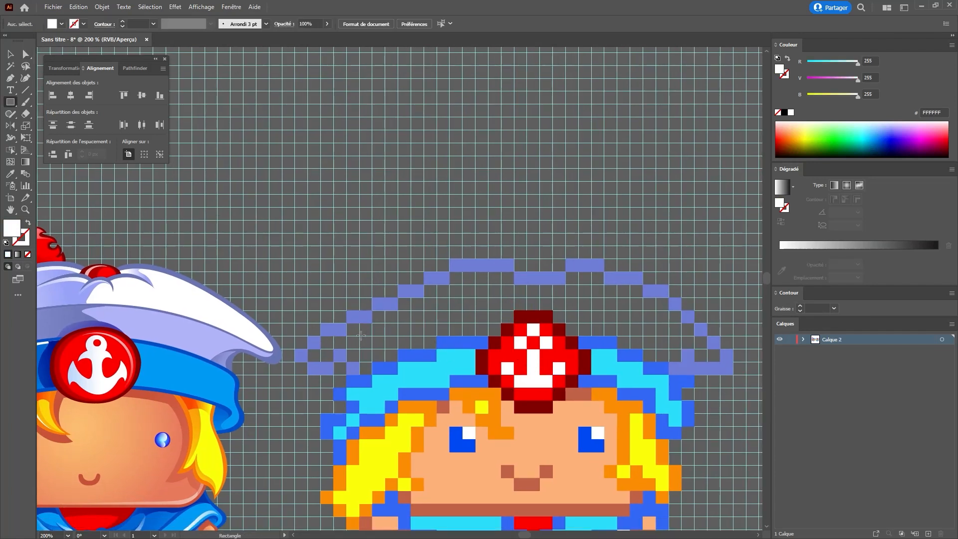
pyautogui.moveTo(307, 350)
pyautogui.mouseDown()
pyautogui.moveTo(333, 362)
pyautogui.moveTo(426, 349)
pyautogui.mouseUp()
pyautogui.hotkey('ctrl', 'shift', 'a')
pyautogui.hotkey('ctrl', 'shift', 'a')
pyautogui.moveTo(346, 349)
pyautogui.mouseDown()
pyautogui.moveTo(414, 362)
pyautogui.moveTo(372, 374)
pyautogui.mouseUp()
# Fill the hat's lower body and right tip white behind the blue band, adding a 210 × 10 px strip above.
pyautogui.moveTo(347, 324)
pyautogui.mouseDown()
pyautogui.moveTo(714, 335)
pyautogui.moveTo(691, 334)
pyautogui.moveTo(703, 349)
pyautogui.mouseUp()
pyautogui.hotkey('ctrl', 'shift', '[')
pyautogui.hotkey('ctrl', 'shift', 'a')
pyautogui.hotkey('ctrl', 'shift', 'a')
pyautogui.moveTo(643, 349); pyautogui.dragTo(714, 356)
pyautogui.hotkey('ctrl', 'shift', 'a')
pyautogui.hotkey('ctrl', 'shift', 'a')
pyautogui.moveTo(681, 322)
pyautogui.mouseDown()
pyautogui.moveTo(375, 313)
pyautogui.moveTo(662, 300)
pyautogui.moveTo(665, 308)
pyautogui.mouseUp()
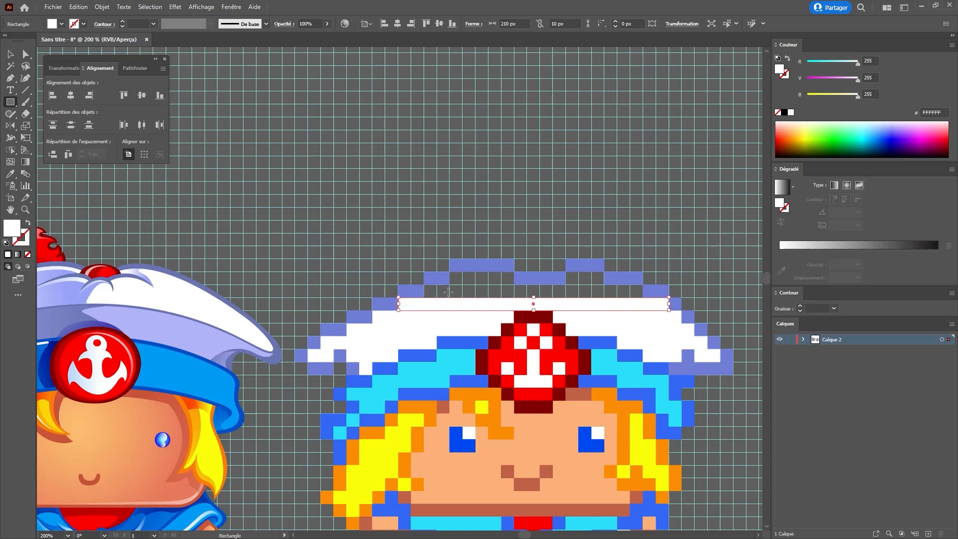
# Fill the hat's crown with a 170 × 10 px white strip and 50 × 10 px and 30 × 10 px strips under its raised parts.
pyautogui.moveTo(425, 285); pyautogui.dragTo(635, 299)
pyautogui.hotkey('ctrl', 'z')
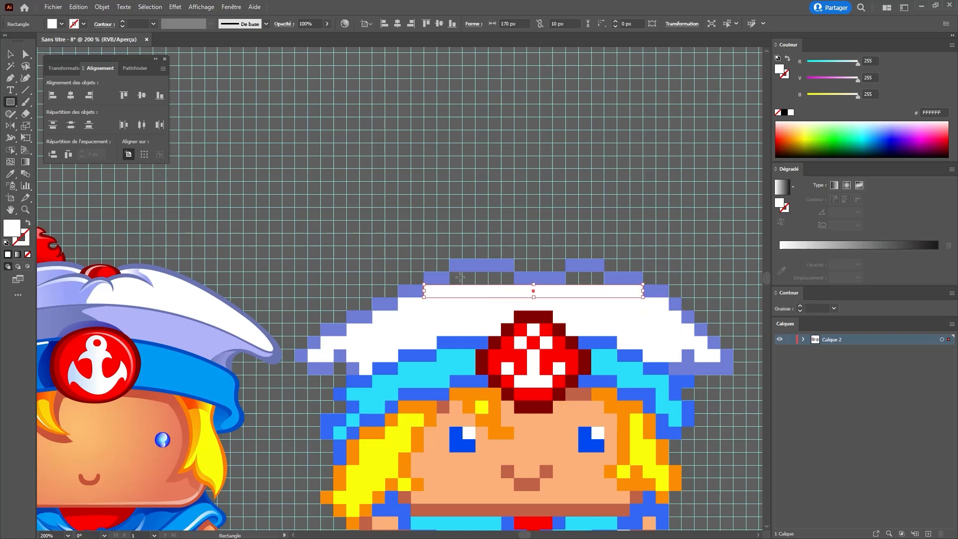
pyautogui.moveTo(449, 271)
pyautogui.mouseDown()
pyautogui.moveTo(514, 285)
pyautogui.moveTo(603, 282)
pyautogui.mouseUp()
pyautogui.moveTo(505, 271); pyautogui.dragTo(579, 299)
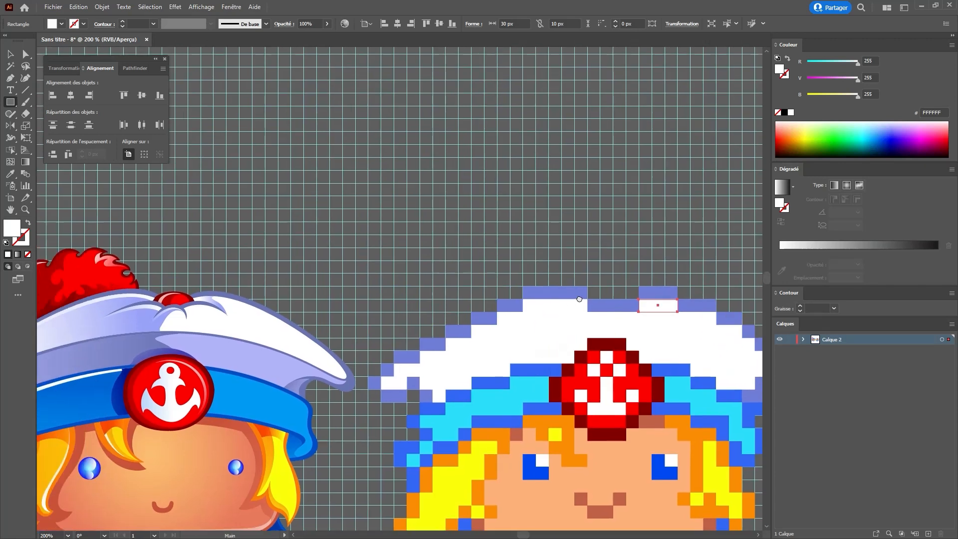
# Outline the button in the hat's top dip in dark red 840000 with two 10 px squares and a 20 × 10 px strip above.
pyautogui.hotkey('ctrl', 'shift', 'a')
pyautogui.moveTo(611, 329); pyautogui.dragTo(594, 331)
pyautogui.press('v')
pyautogui.click(591, 346)
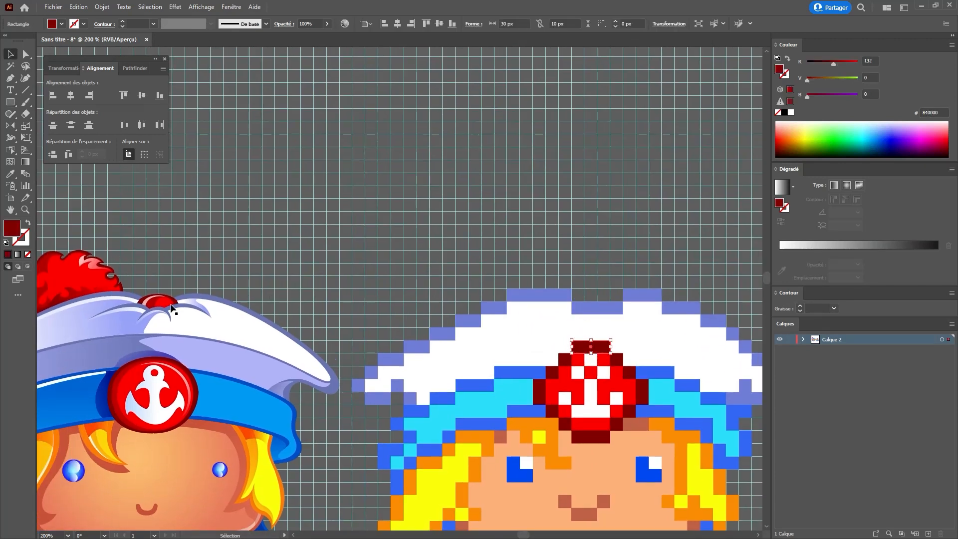
pyautogui.hscroll(-3, 160, 297)
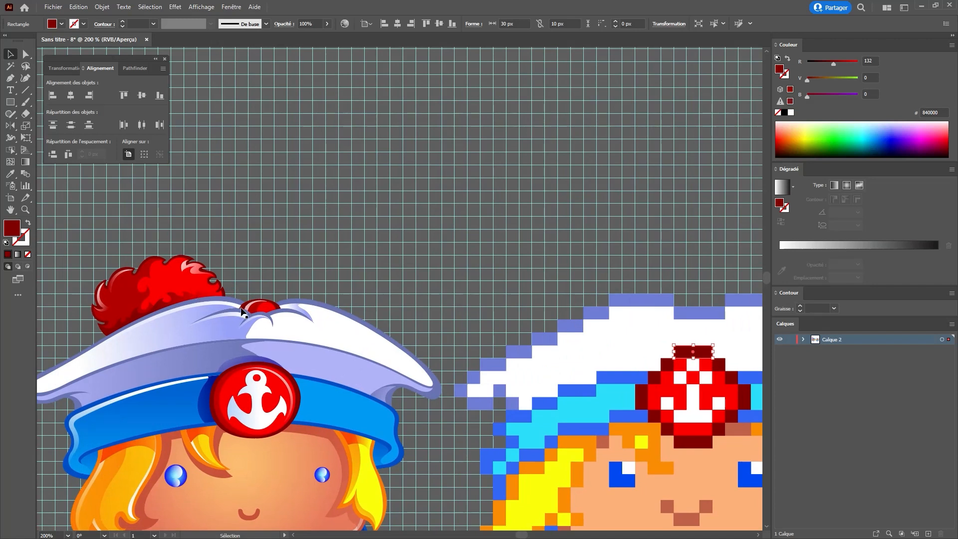
pyautogui.moveTo(506, 307); pyautogui.dragTo(410, 313)
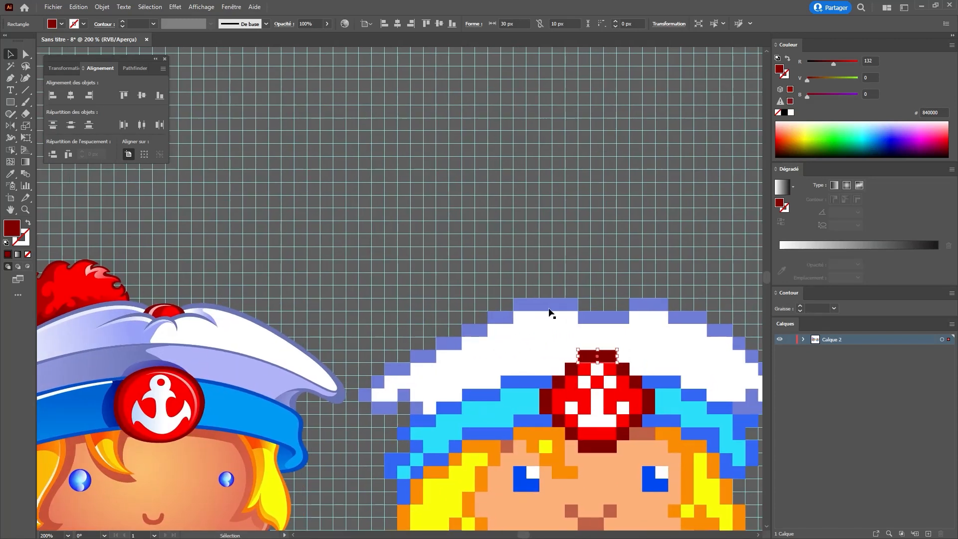
pyautogui.hotkey('ctrl', 'shift', 'a')
pyautogui.press('m')
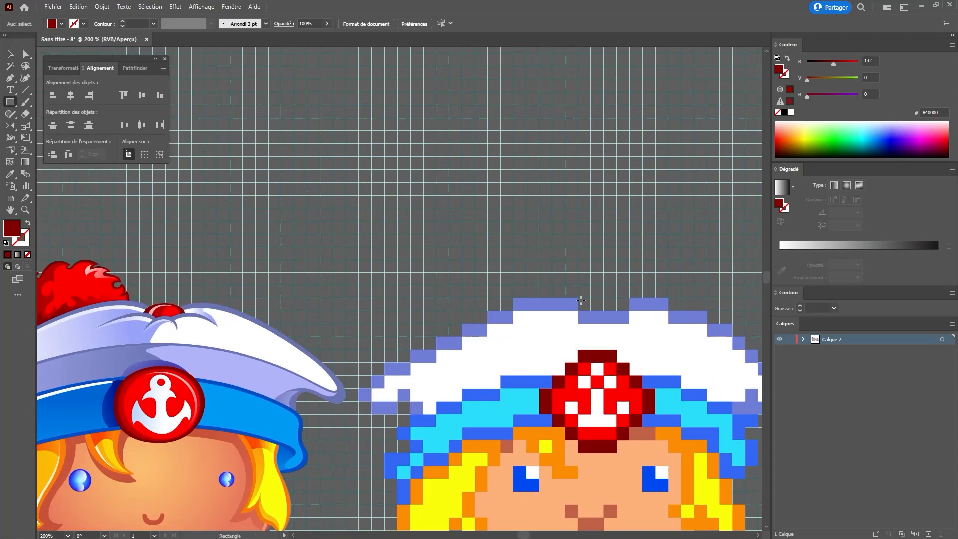
pyautogui.moveTo(579, 299)
pyautogui.mouseDown()
pyautogui.moveTo(591, 311)
pyautogui.moveTo(629, 311)
pyautogui.mouseUp()
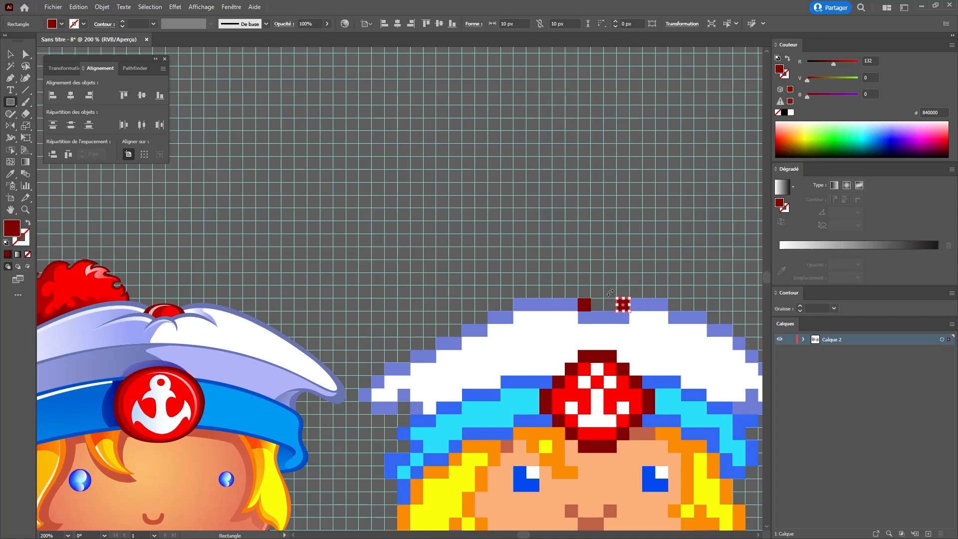
pyautogui.moveTo(590, 285)
pyautogui.mouseDown()
pyautogui.moveTo(617, 298)
pyautogui.moveTo(616, 311)
pyautogui.mouseUp()
pyautogui.hotkey('ctrl', 'shift', 'a')
pyautogui.press('v')
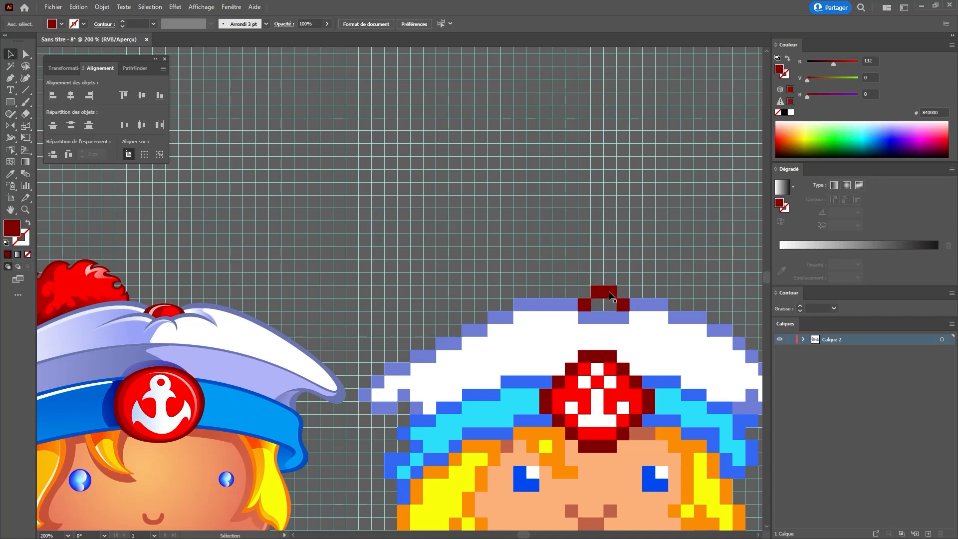
# Fill the hat button's centre with a 20 × 10 px rectangle in red FF0000.
pyautogui.click(614, 306)
pyautogui.press('i')
pyautogui.click(614, 363)
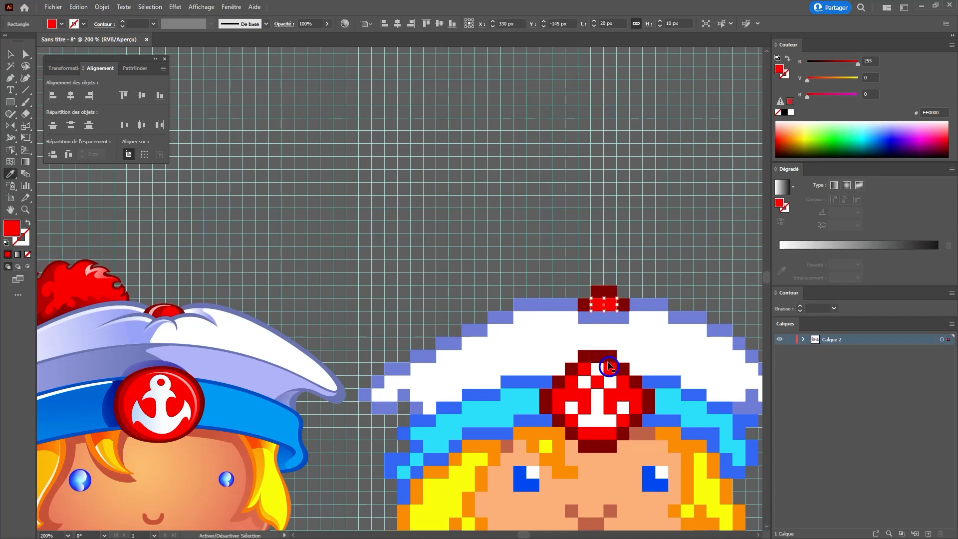
pyautogui.moveTo(532, 317); pyautogui.dragTo(586, 341)
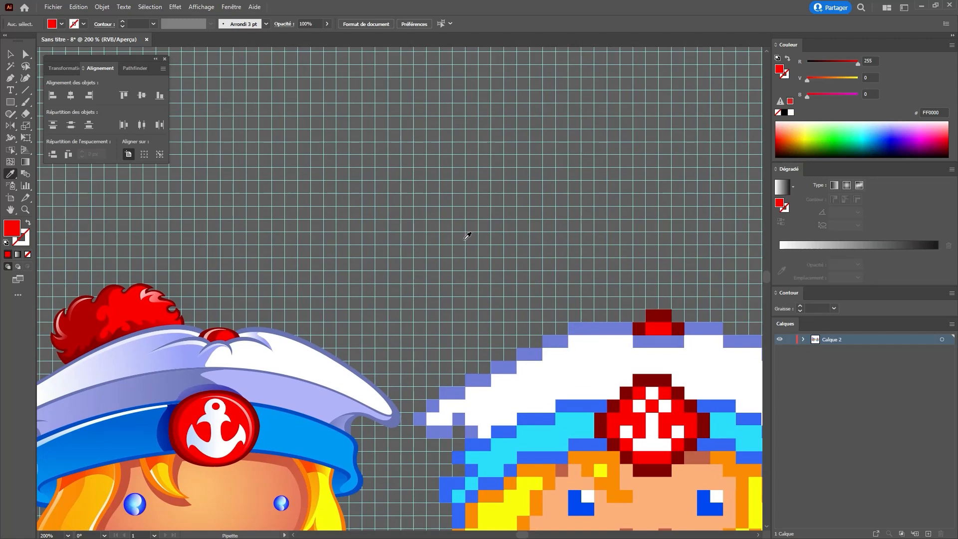
# Build the pom-pom's right end from three dark red 840000 squares around a red FF0000 10 px square.
pyautogui.press('v')
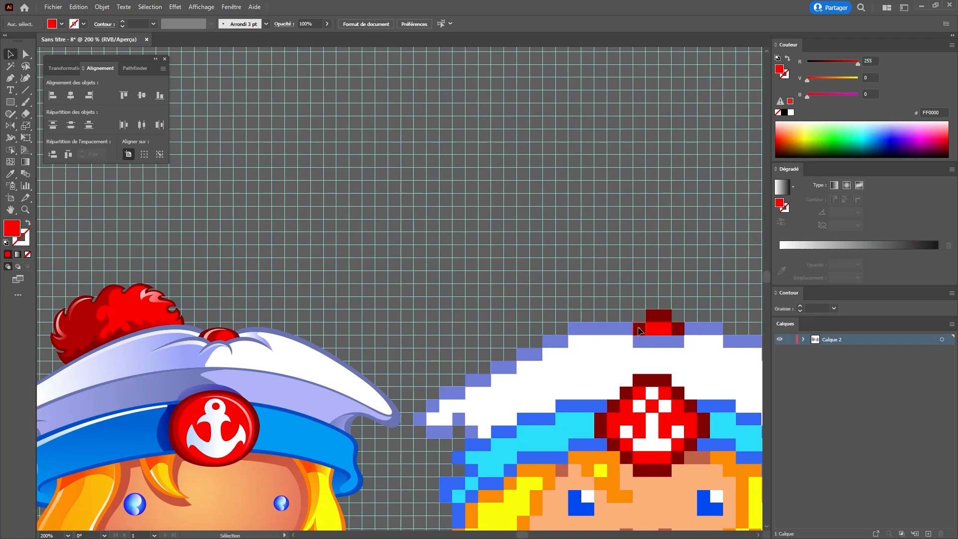
pyautogui.moveTo(638, 331); pyautogui.dragTo(601, 318)
pyautogui.hotkey('ctrl', 'shift', 'a')
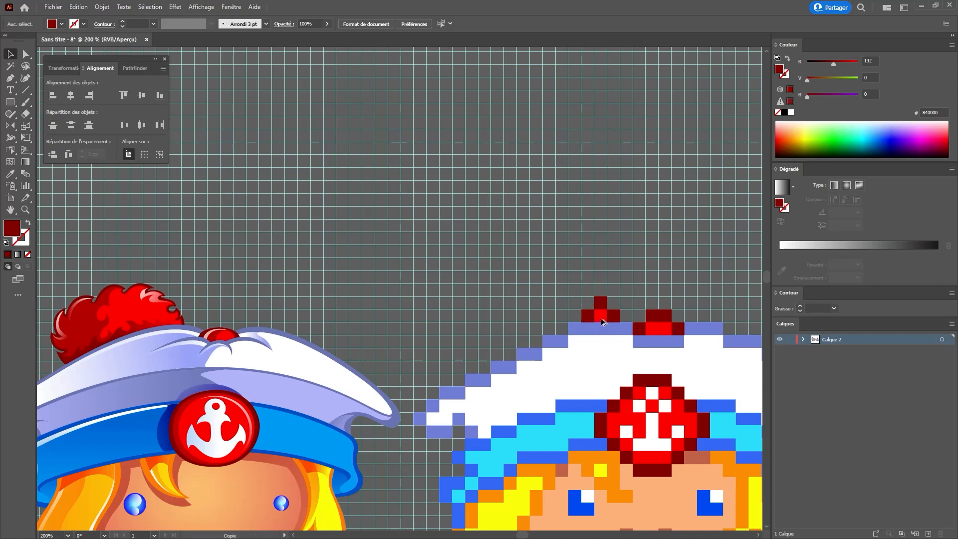
pyautogui.click(601, 320)
pyautogui.hotkey('ctrl', 'shift', 'a')
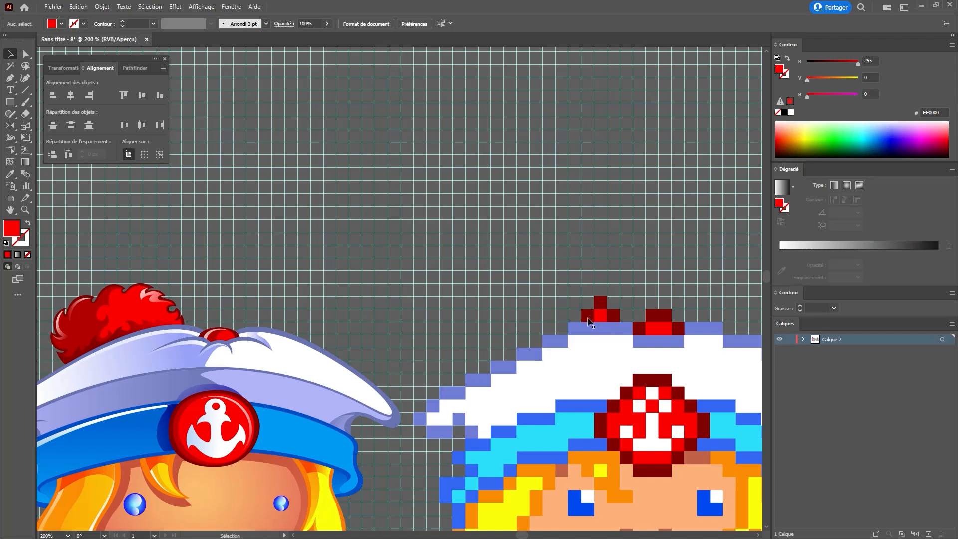
# Extend the pom-pom's dark red edge leftward with a 10 px square and two separate 10 px spikes above it.
pyautogui.click(588, 316)
pyautogui.moveTo(581, 315)
pyautogui.mouseDown()
pyautogui.moveTo(569, 313)
pyautogui.moveTo(596, 302)
pyautogui.moveTo(571, 301)
pyautogui.mouseUp()
pyautogui.hotkey('ctrl', 'shift', 'a')
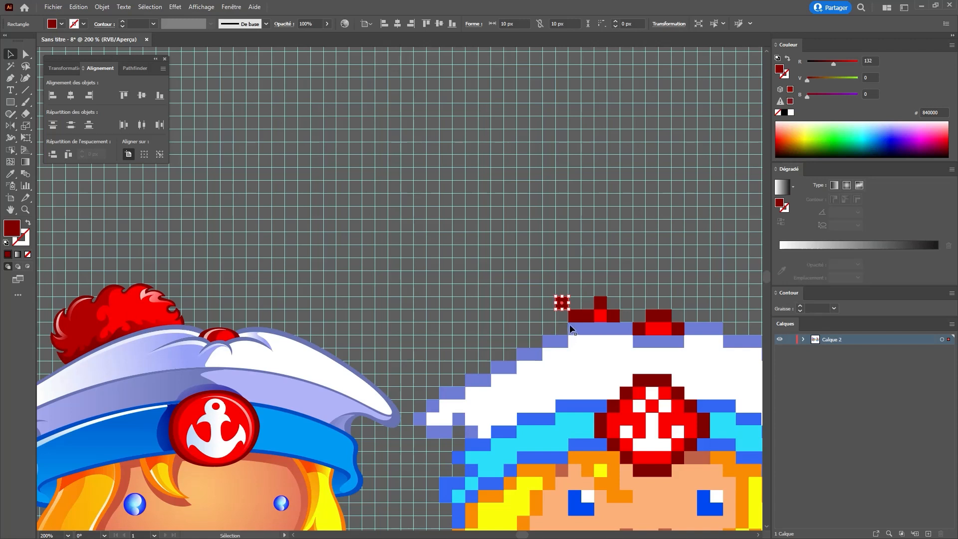
pyautogui.moveTo(569, 306); pyautogui.dragTo(528, 303)
pyautogui.hotkey('ctrl', 'shift', 'a')
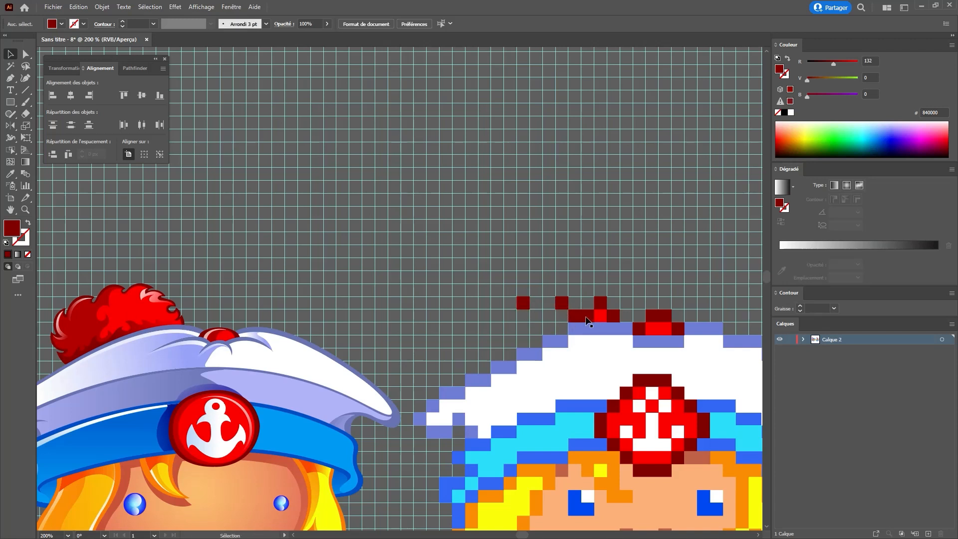
# Outline the pom-pom's left side with a dark red diagonal of 10 px squares, 20 × 10 px shading strips and a base strip.
pyautogui.moveTo(586, 319); pyautogui.dragTo(516, 355)
pyautogui.hotkey('ctrl', 'shift', 'a')
pyautogui.hotkey('ctrl', 'shift', 'a')
pyautogui.hotkey('ctrl', 'd')
pyautogui.hotkey('ctrl', 'd')
pyautogui.hotkey('ctrl', 'shift', 'a')
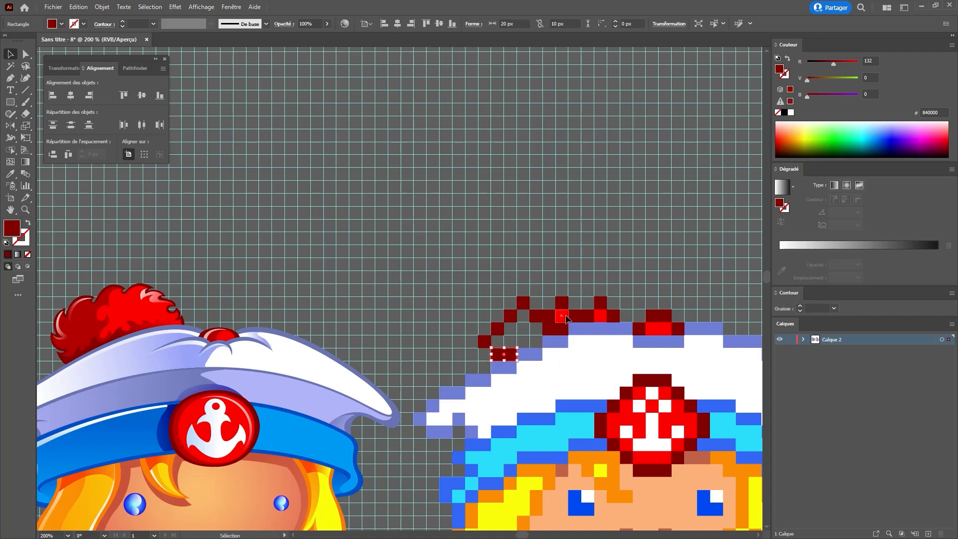
# Fill the pom-pom's interior with red FF0000 pieces and place a detached 10 px dark red square at its upper left.
pyautogui.click(563, 315)
pyautogui.hotkey('ctrl', 'shift', 'a')
pyautogui.moveTo(556, 332); pyautogui.dragTo(530, 345)
pyautogui.hotkey('ctrl', 'shift', 'a')
pyautogui.moveTo(563, 316); pyautogui.dragTo(497, 307)
pyautogui.hotkey('ctrl', 'shift', 'a')
pyautogui.hotkey('ctrl', 'shift', 'a')
pyautogui.hotkey('ctrl', 'shift', 'a')
pyautogui.hotkey('ctrl', 'z')
pyautogui.hotkey('ctrl', 'shift', 'a')
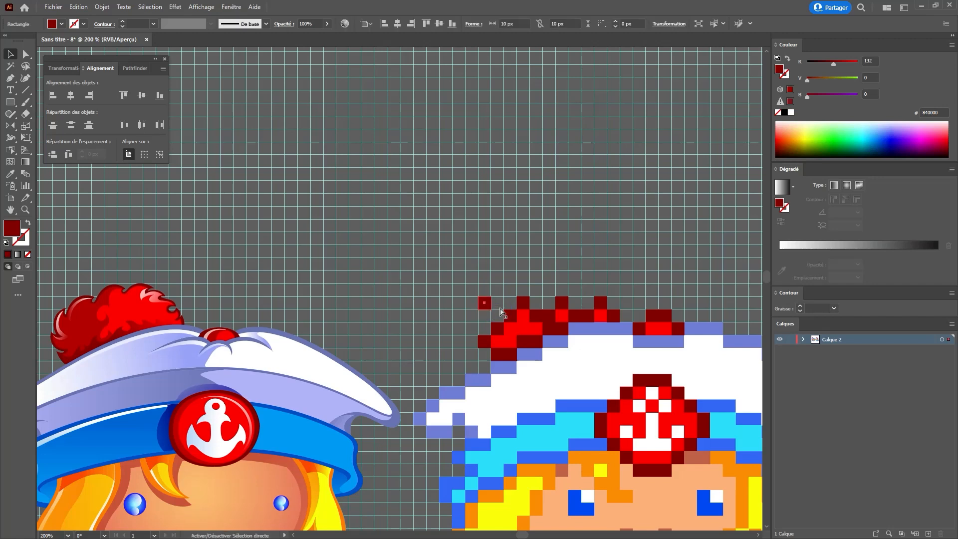
pyautogui.hotkey('ctrl', 'shift', 'a')
pyautogui.press('z')
pyautogui.keyDown('alt'); pyautogui.click(543, 308); pyautogui.keyUp('alt')
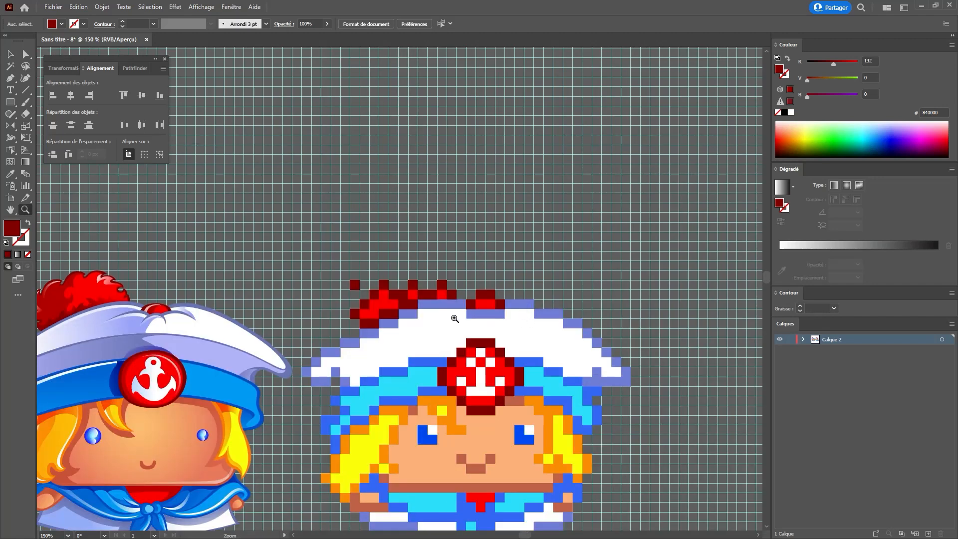
pyautogui.keyDown('alt'); pyautogui.click(458, 319); pyautogui.keyUp('alt')
pyautogui.moveTo(394, 341); pyautogui.dragTo(513, 326)
pyautogui.click(495, 334)
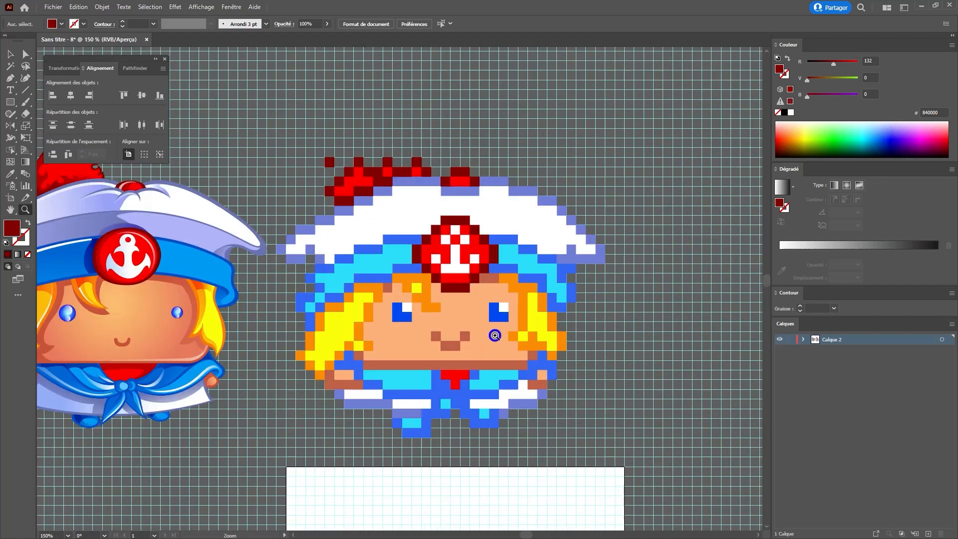
# Compare the pixel-art sailor with the original illustration beside it, both as a whole and in detail.
pyautogui.moveTo(395, 317); pyautogui.dragTo(503, 319)
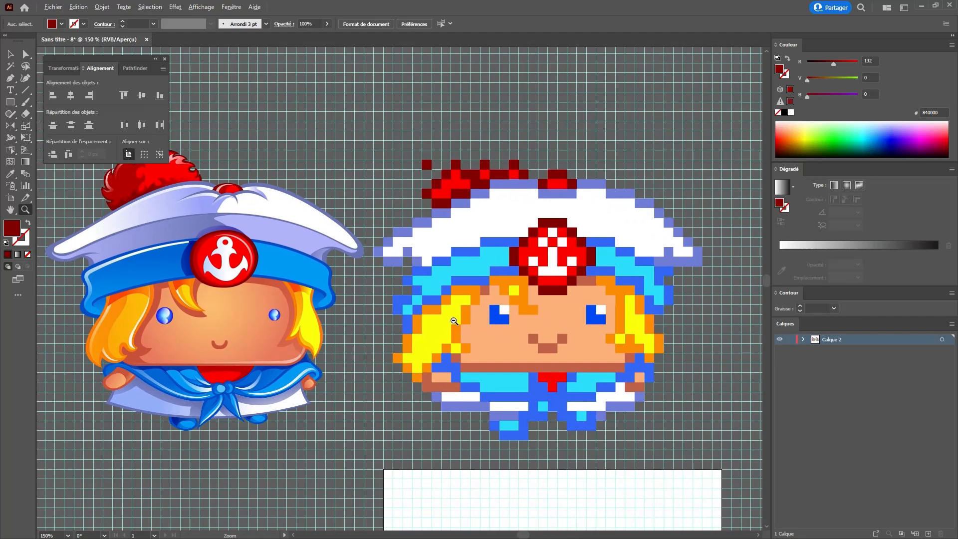
pyautogui.keyDown('alt'); pyautogui.click(409, 314); pyautogui.keyUp('alt')
pyautogui.click(409, 314)
pyautogui.keyDown('alt'); pyautogui.click(405, 291); pyautogui.keyUp('alt')
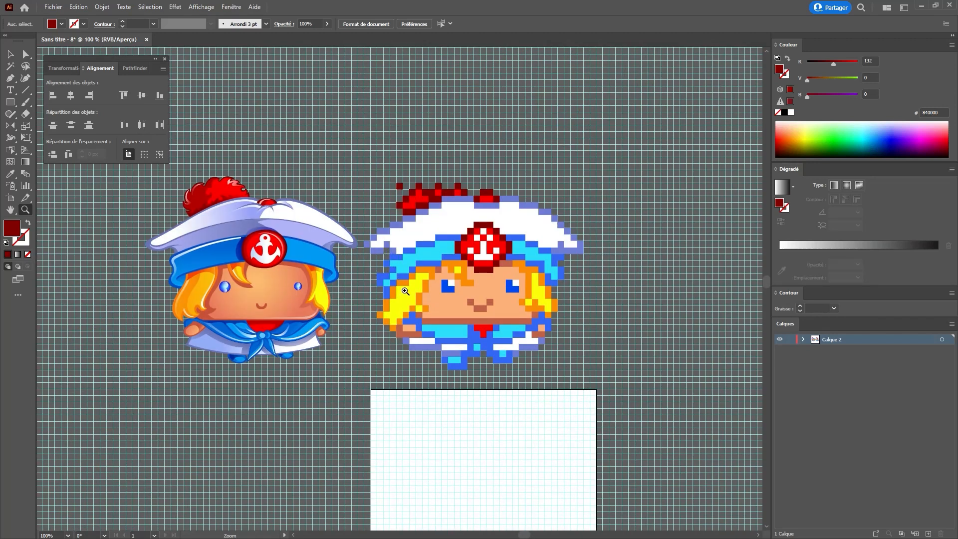
pyautogui.keyDown('alt'); pyautogui.click(405, 297); pyautogui.keyUp('alt')
pyautogui.click(412, 306)
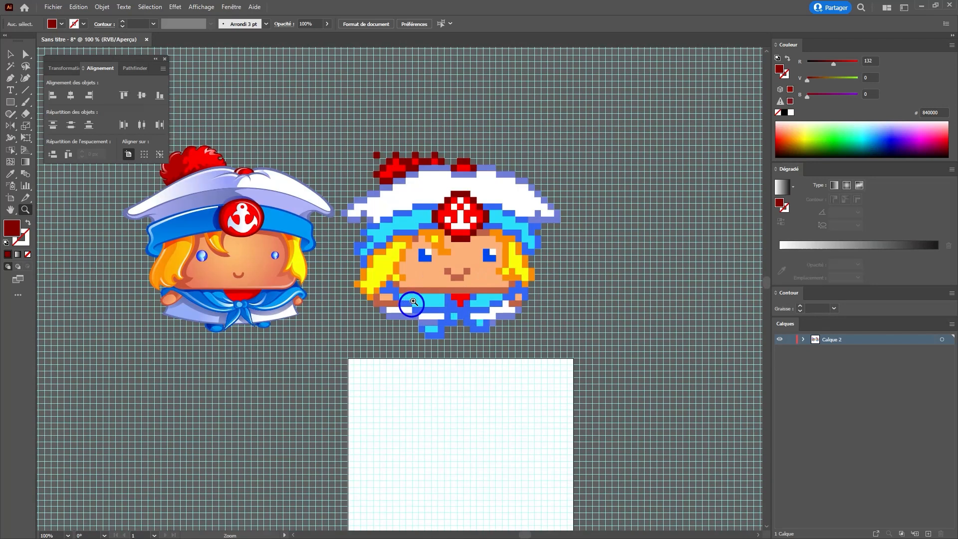
pyautogui.click(425, 310)
pyautogui.moveTo(425, 309); pyautogui.dragTo(467, 383)
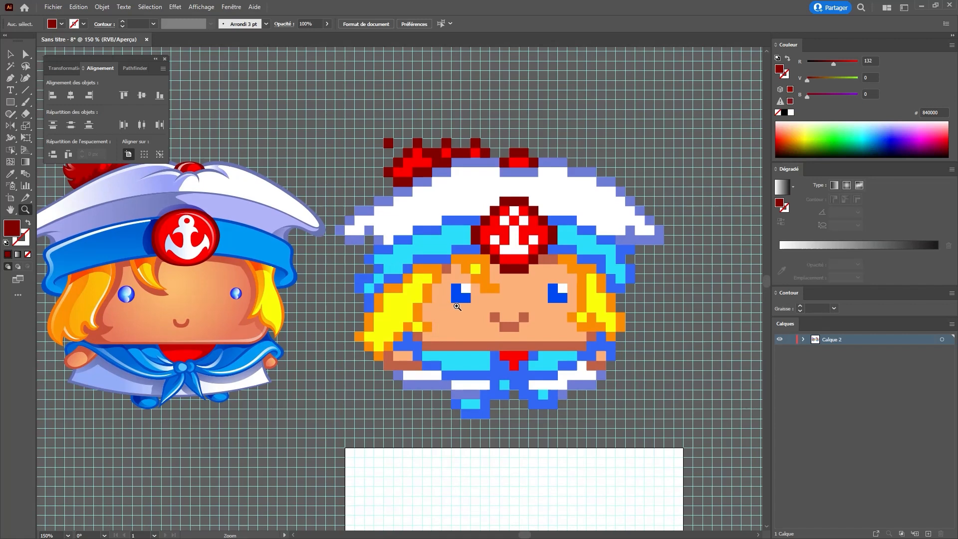
# Sample the face's skin colour FFB179 and the hair's yellow FFFF00.
pyautogui.press('i')
pyautogui.click(463, 318)
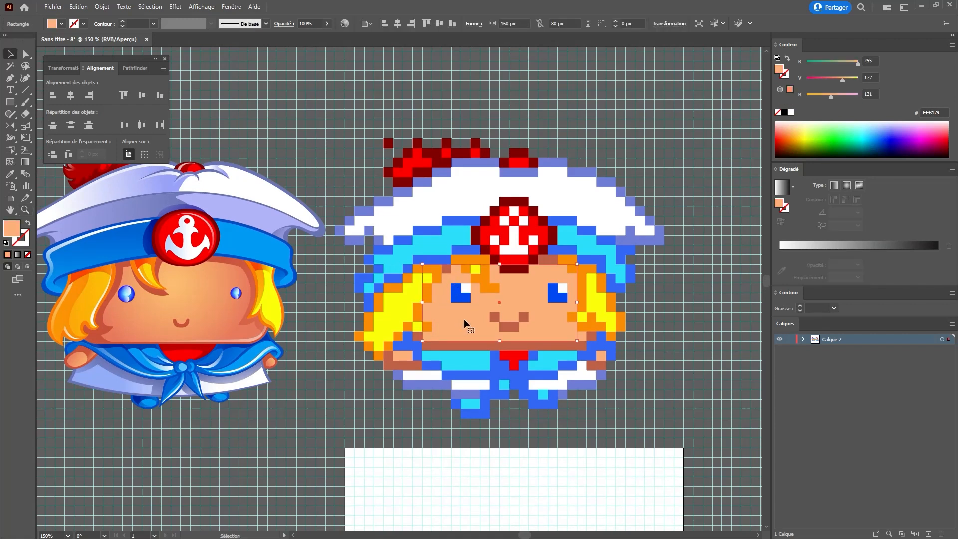
pyautogui.press('v')
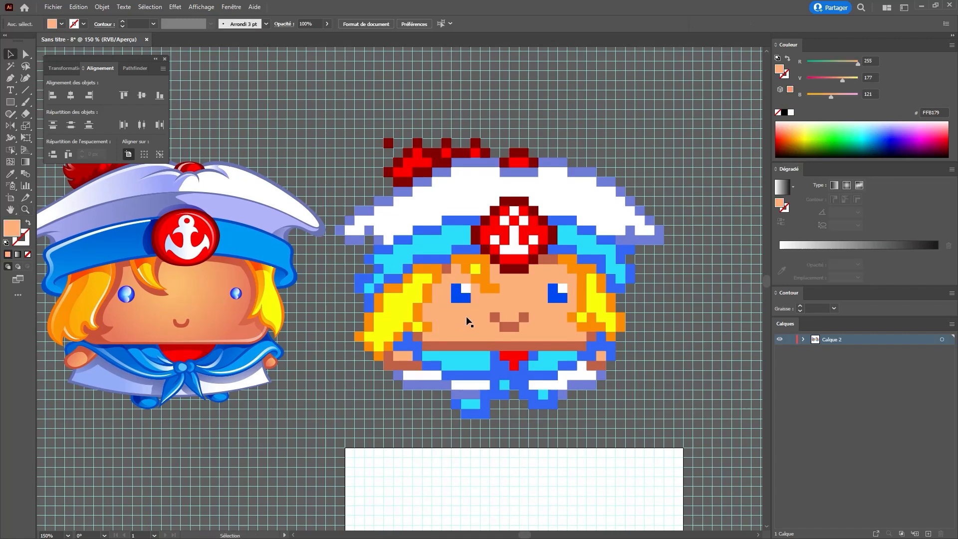
pyautogui.press('i')
pyautogui.click(389, 312)
pyautogui.press('v')
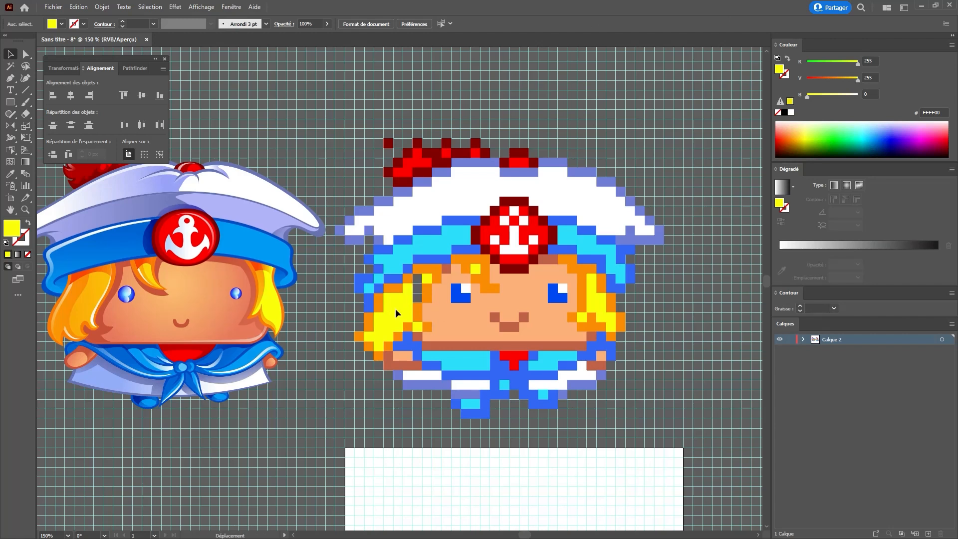
# Select every object with the same fill colour as the hair's yellow strip and unite them with Pathfinder.
pyautogui.click(380, 320)
pyautogui.click(405, 313)
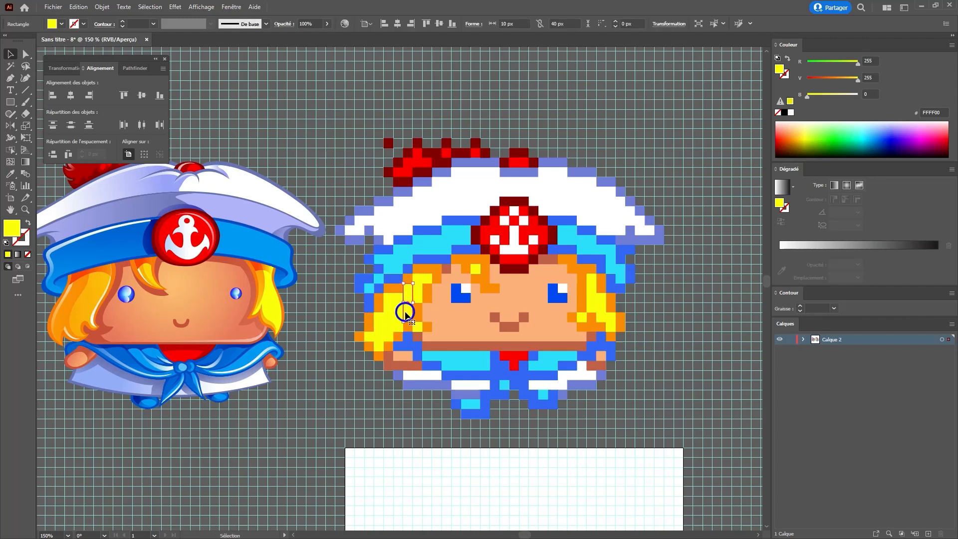
pyautogui.click(149, 7)
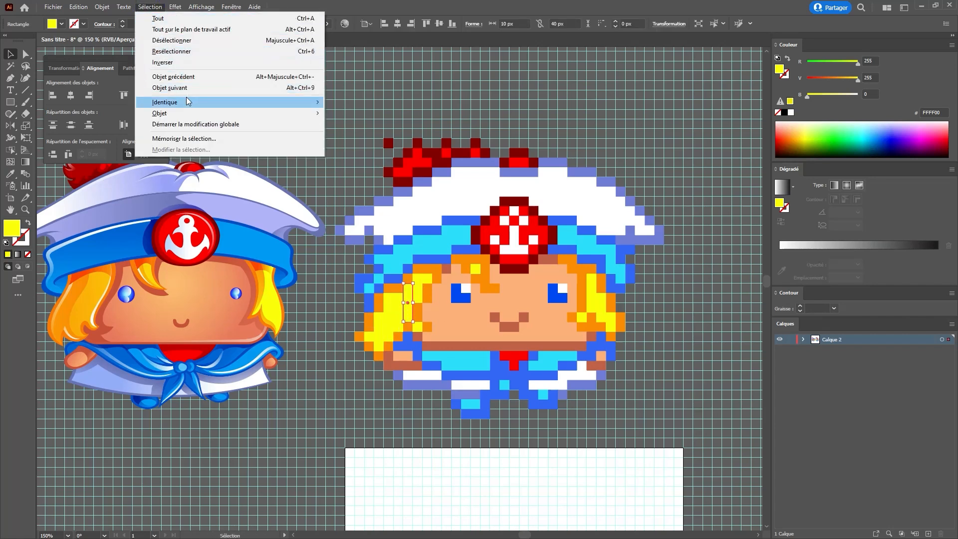
pyautogui.moveTo(188, 102)
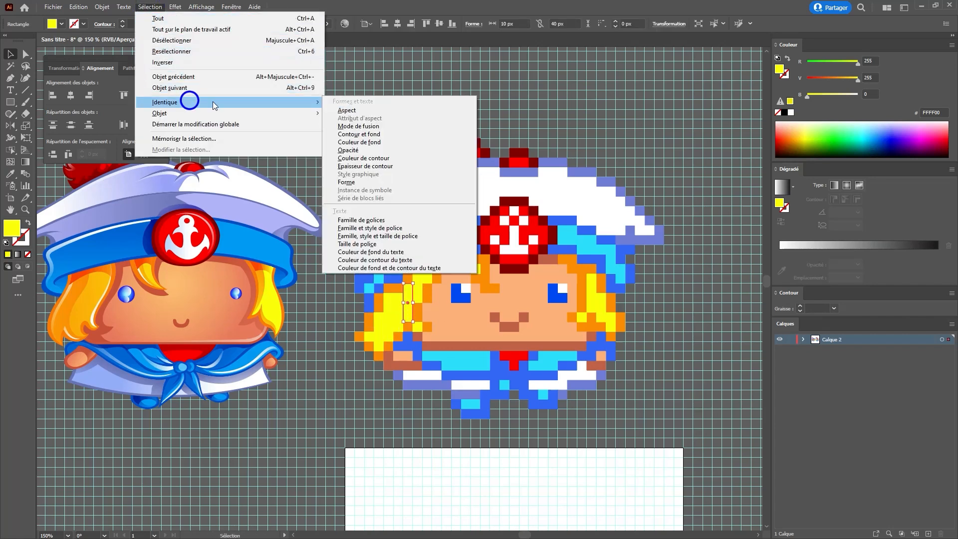
pyautogui.click(364, 142)
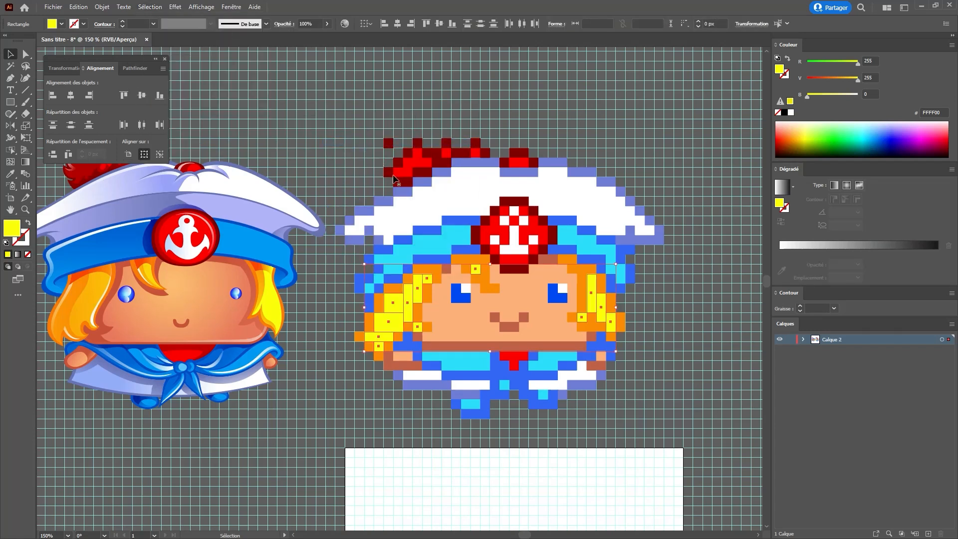
pyautogui.hotkey('ctrl', 'shift', '[')
pyautogui.hotkey('ctrl', 'z')
pyautogui.click(134, 70)
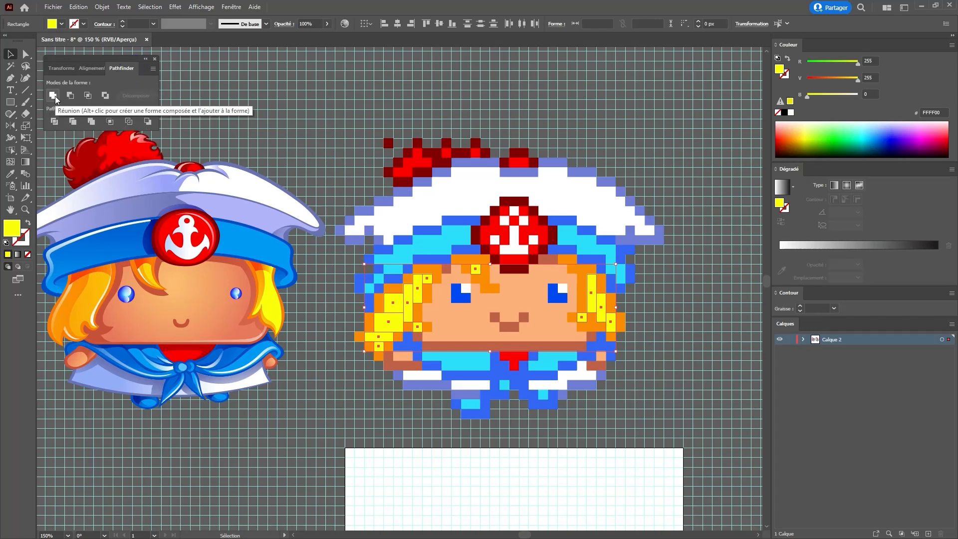
pyautogui.click(53, 96)
pyautogui.hotkey('ctrl', 'shift', 'a')
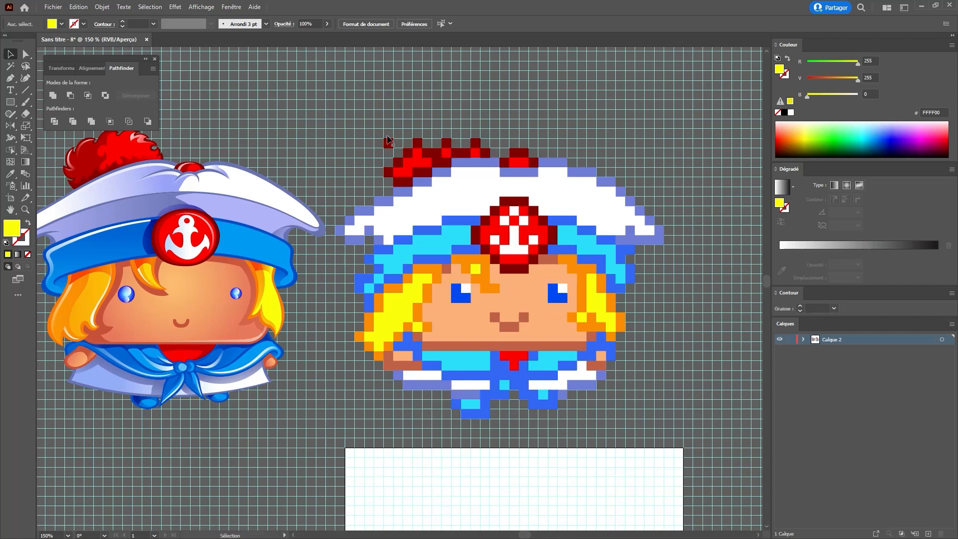
# Move the detached dark red square at the pom-pom's upper left 10 px to the right.
pyautogui.moveTo(386, 141); pyautogui.dragTo(395, 141)
pyautogui.hotkey('ctrl', 'shift', 'a')
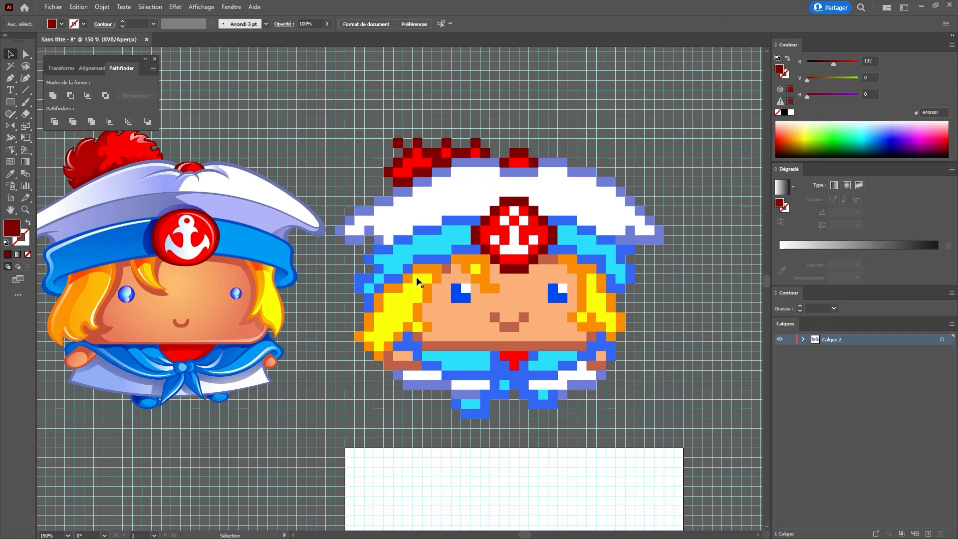
pyautogui.press('z')
pyautogui.keyDown('alt'); pyautogui.click(390, 280); pyautogui.keyUp('alt')
pyautogui.keyDown('alt'); pyautogui.click(401, 290); pyautogui.keyUp('alt')
pyautogui.click(410, 295)
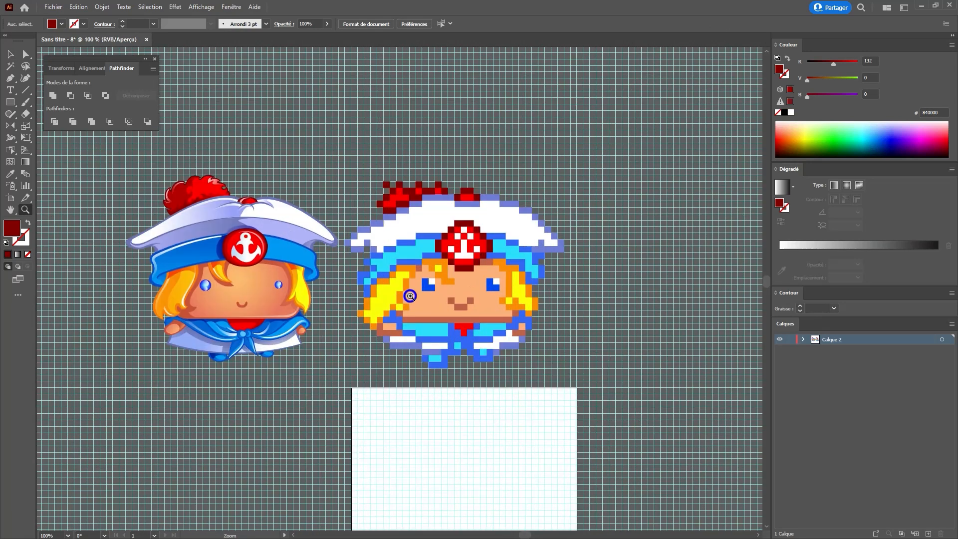
pyautogui.moveTo(420, 314); pyautogui.dragTo(406, 252)
# Try to move the ungrouped pixel-art pieces down onto the artboard.
pyautogui.press('v')
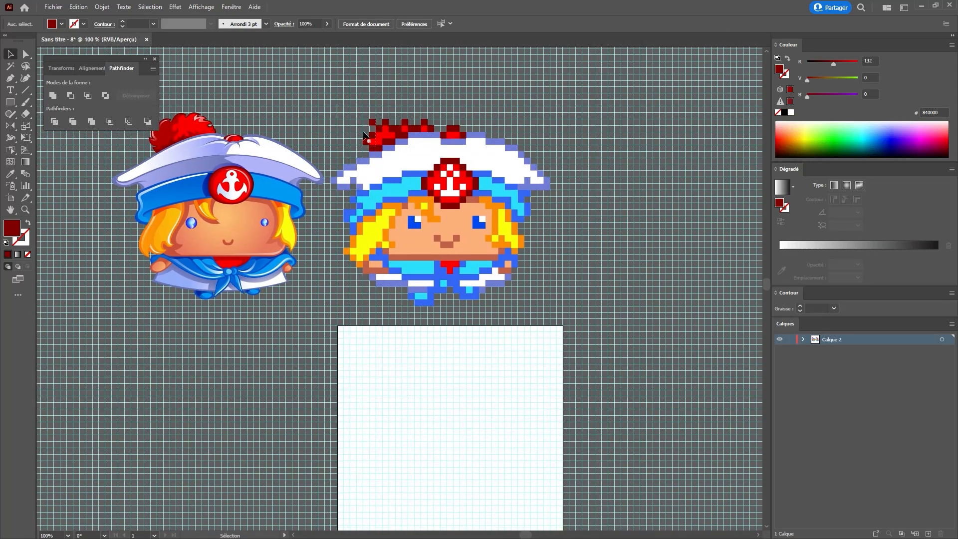
pyautogui.moveTo(580, 325); pyautogui.dragTo(580, 325)
pyautogui.moveTo(555, 242); pyautogui.dragTo(502, 391)
pyautogui.moveTo(449, 192); pyautogui.dragTo(471, 293)
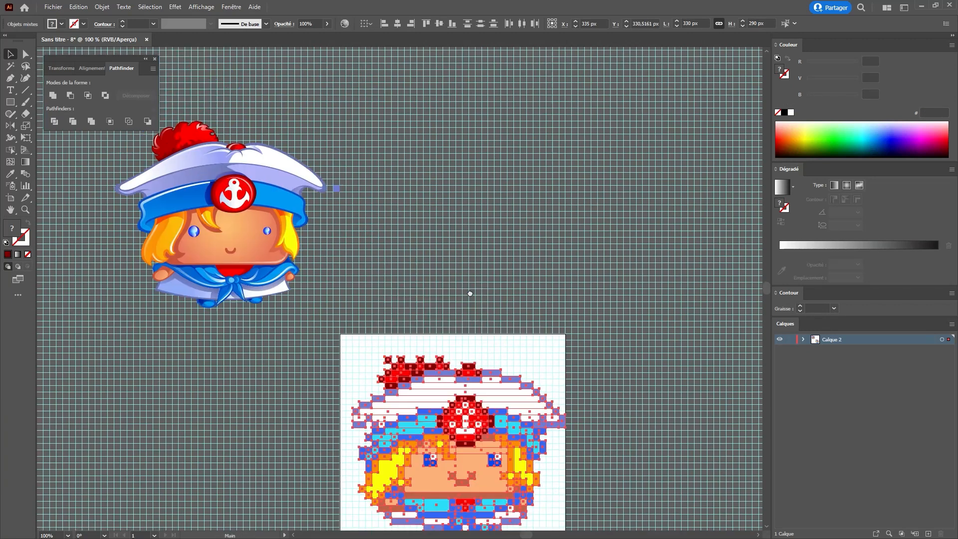
pyautogui.hotkey('ctrl', 'z')
pyautogui.click(331, 149)
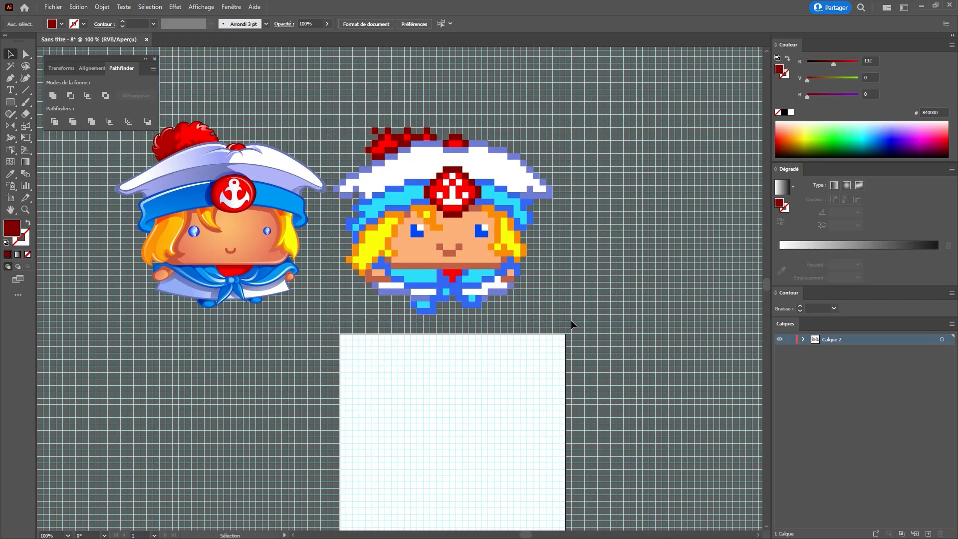
# Select all the pixel-art pieces of the sailor and group them.
pyautogui.hotkey('ctrl', 'a')
pyautogui.hotkey('ctrl', 'g')
pyautogui.scroll(-3, 487, 267)
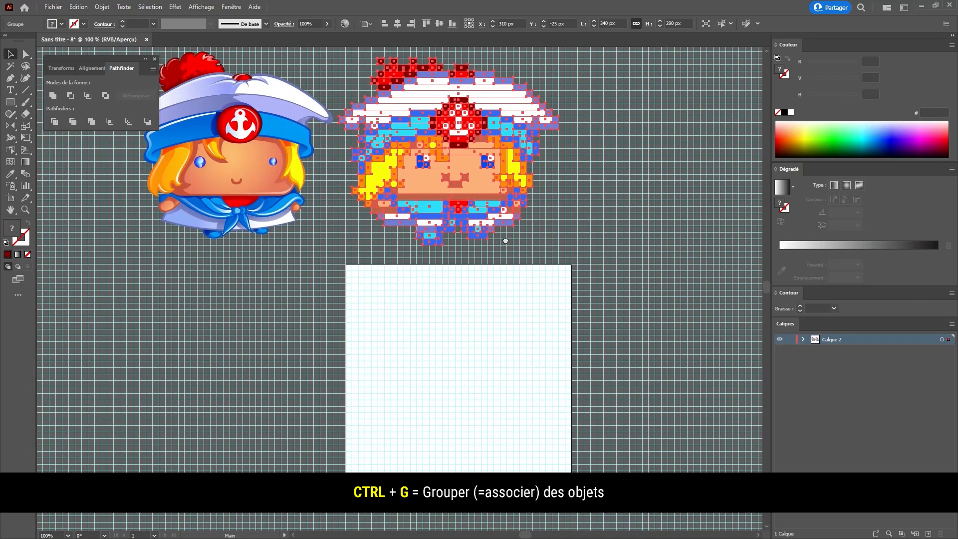
# Move the sailor group onto the white artboard and centre it horizontally and vertically.
pyautogui.moveTo(481, 176); pyautogui.dragTo(496, 397)
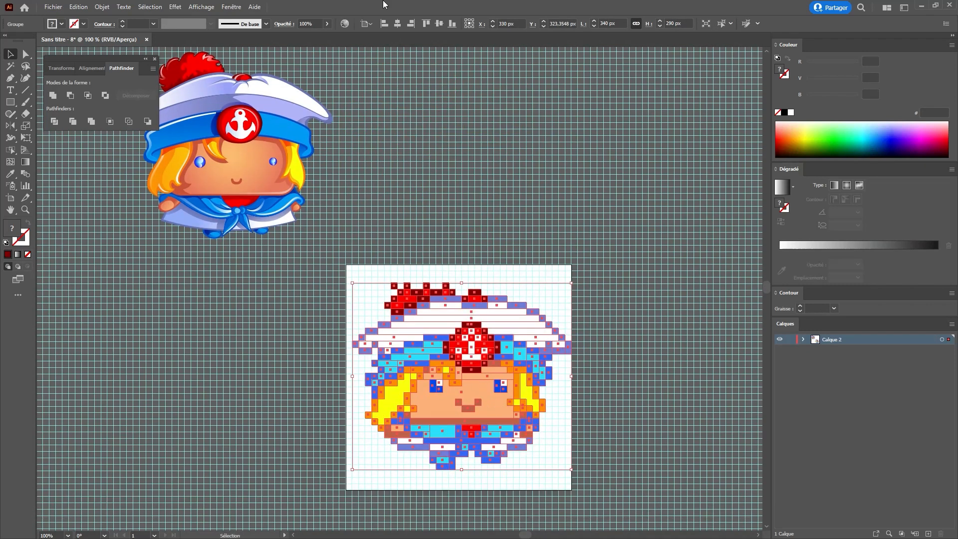
pyautogui.click(397, 23)
pyautogui.click(439, 24)
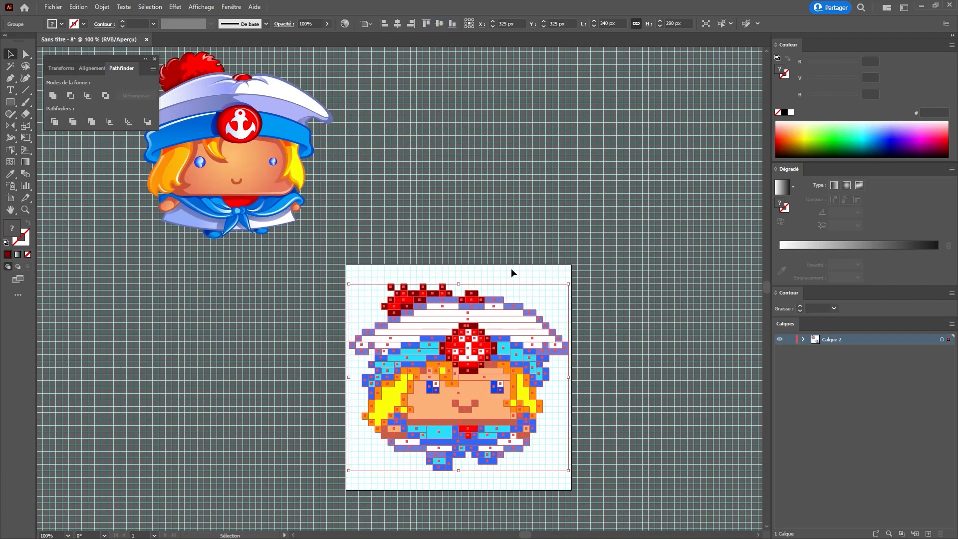
pyautogui.moveTo(528, 300); pyautogui.dragTo(515, 251)
pyautogui.hotkey('ctrl', 'shift', 'a')
# Delete the original sailor illustration beside the artboard.
pyautogui.moveTo(450, 244); pyautogui.dragTo(524, 305)
pyautogui.click(298, 165)
pyautogui.press('Delete')
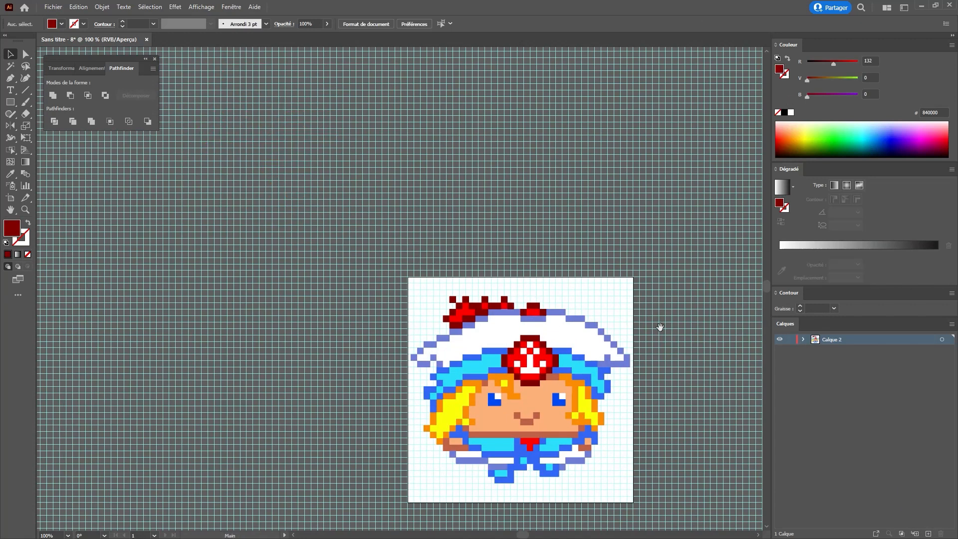
# Add a new layer beneath the sailor's layer Calque 2 and name it fond.
pyautogui.moveTo(660, 326); pyautogui.dragTo(632, 299)
pyautogui.click(929, 534)
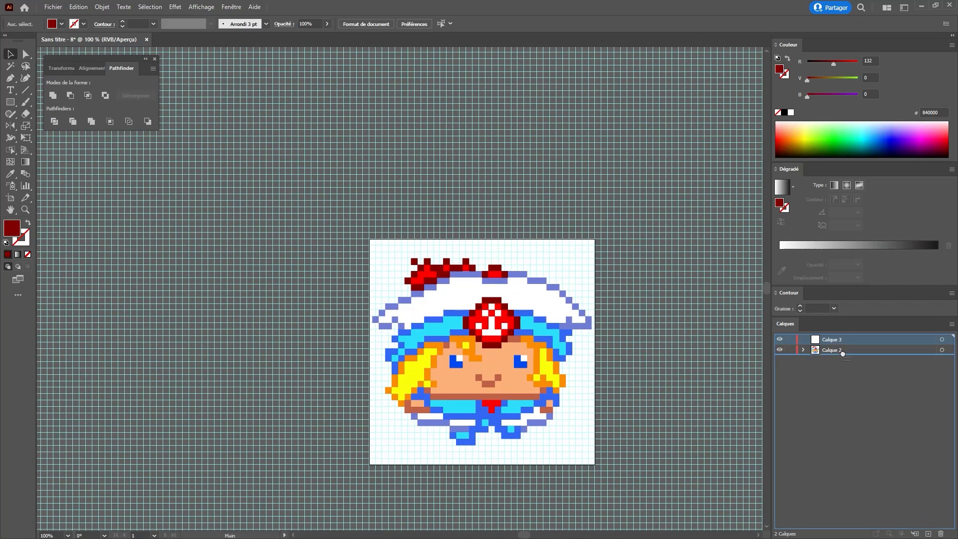
pyautogui.doubleClick(834, 349)
pyautogui.write('fond')
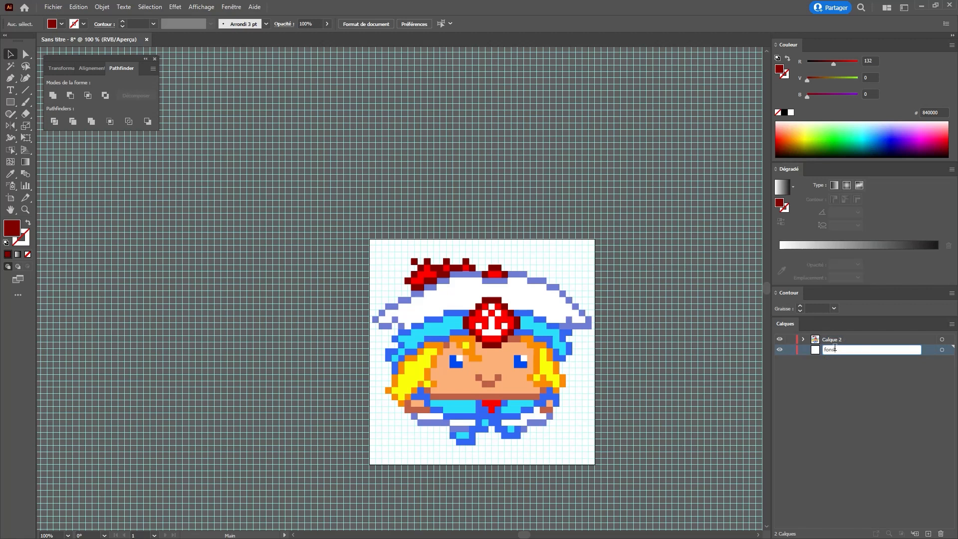
pyautogui.press('Return')
# Create a 350 × 350 px rectangle on the fond layer and centre it on the artboard in both directions.
pyautogui.press('m')
pyautogui.click(494, 251)
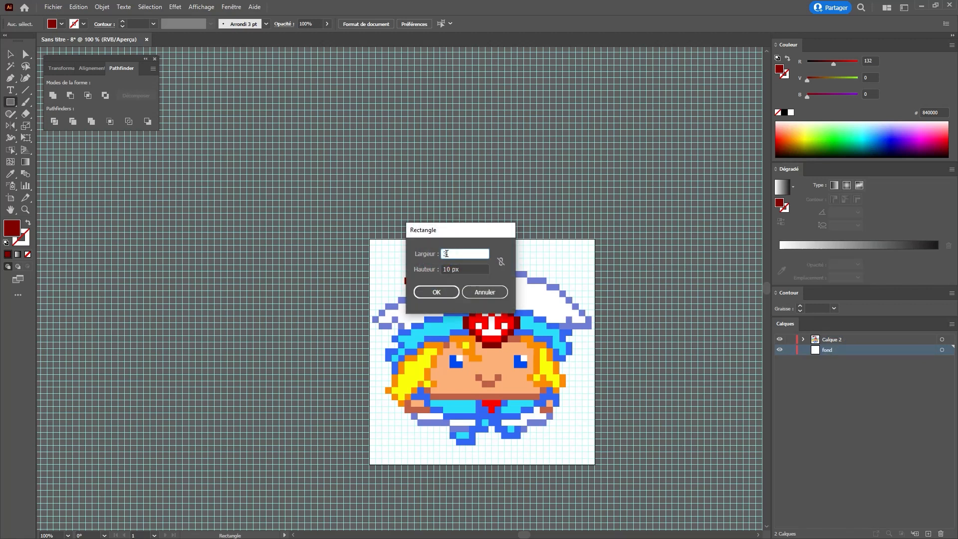
pyautogui.press('Tab')
pyautogui.write('350')
pyautogui.press('Return')
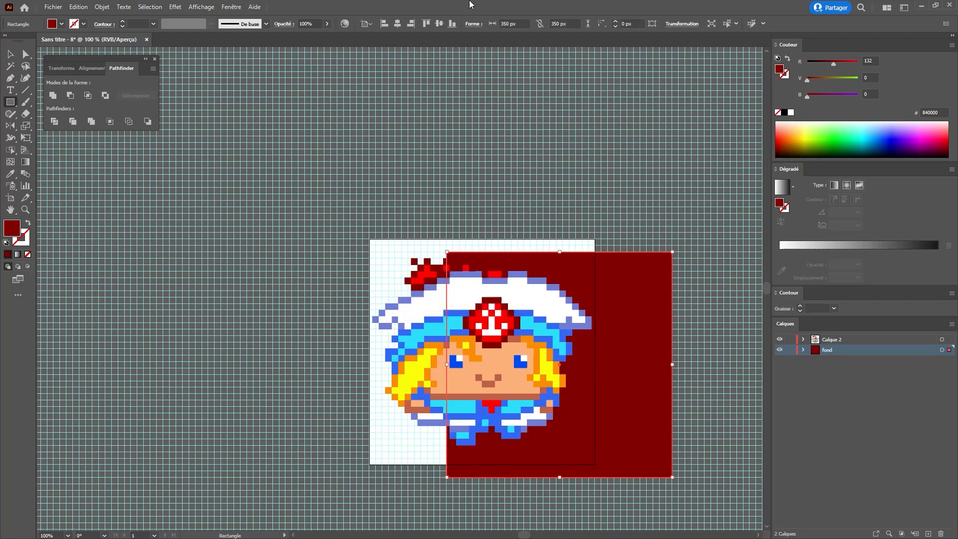
pyautogui.click(439, 23)
pyautogui.click(397, 24)
# Change the background rectangle's fill to dark blue with RGB values 0, 27, 112.
pyautogui.press('z')
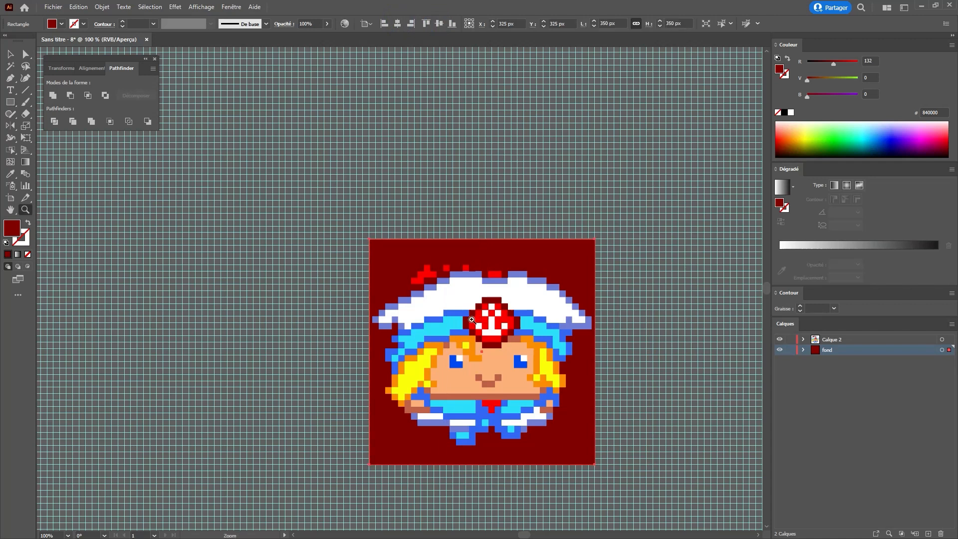
pyautogui.click(472, 319)
pyautogui.press('v')
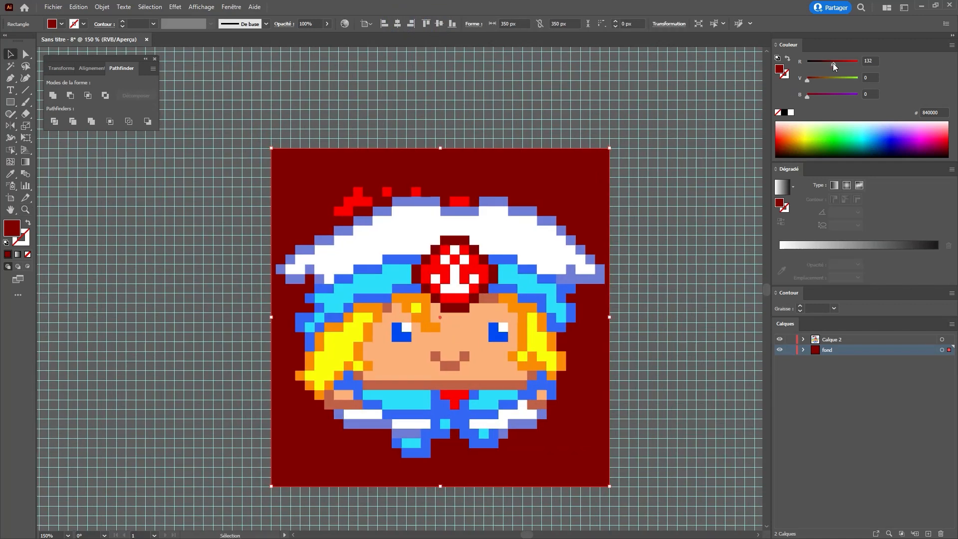
pyautogui.moveTo(833, 63); pyautogui.dragTo(806, 62)
pyautogui.moveTo(821, 93); pyautogui.dragTo(812, 78)
pyautogui.hotkey('ctrl', 'shift', 'a')
# Examine the sailor with the fond layer's blue background shown and hidden, leaving the layer visible.
pyautogui.press('z')
pyautogui.keyDown('alt'); pyautogui.click(295, 365); pyautogui.keyUp('alt')
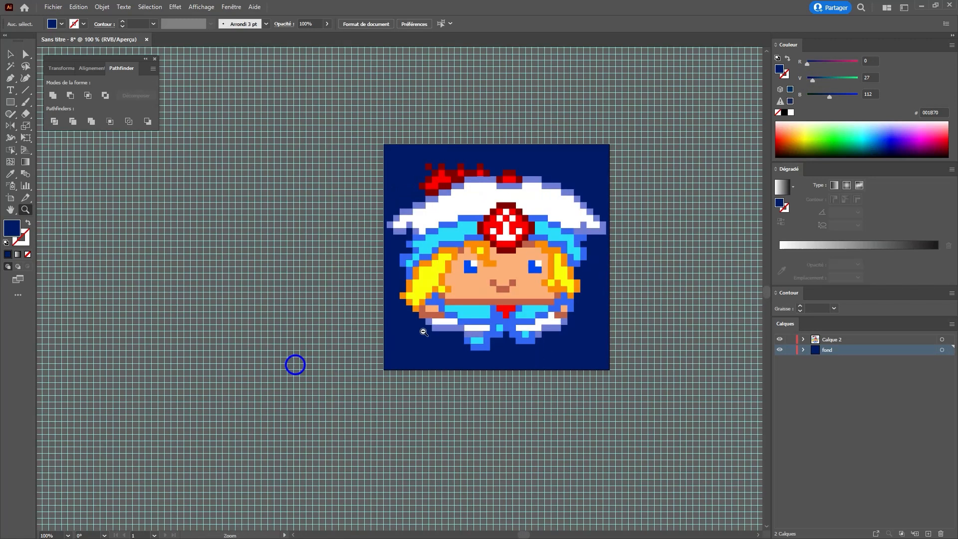
pyautogui.click(423, 332)
pyautogui.click(419, 287)
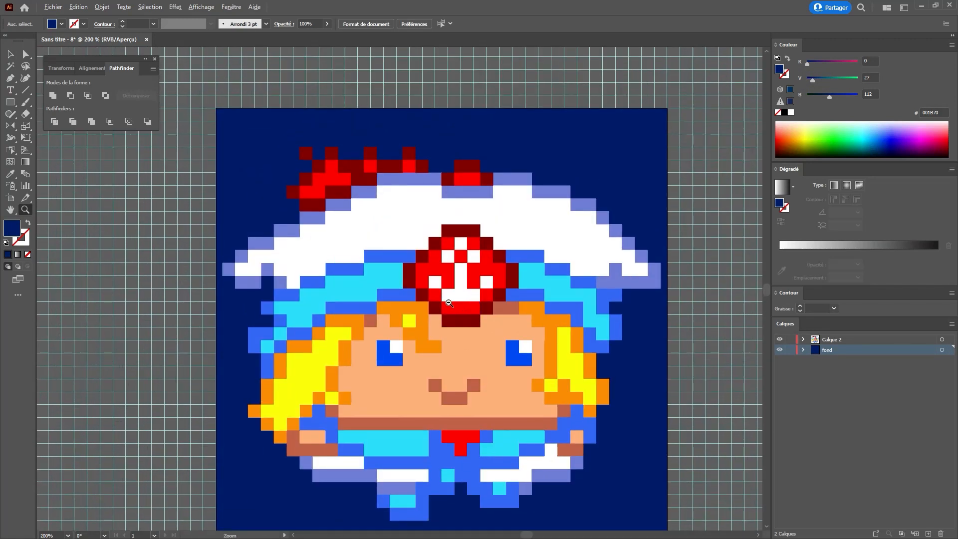
pyautogui.keyDown('alt'); pyautogui.click(448, 303); pyautogui.keyUp('alt')
pyautogui.press('v')
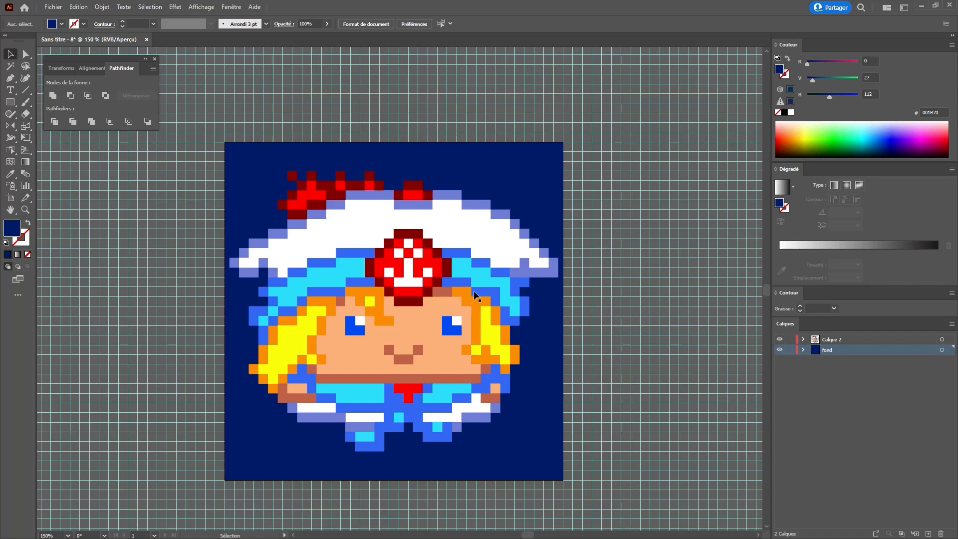
pyautogui.click(556, 273)
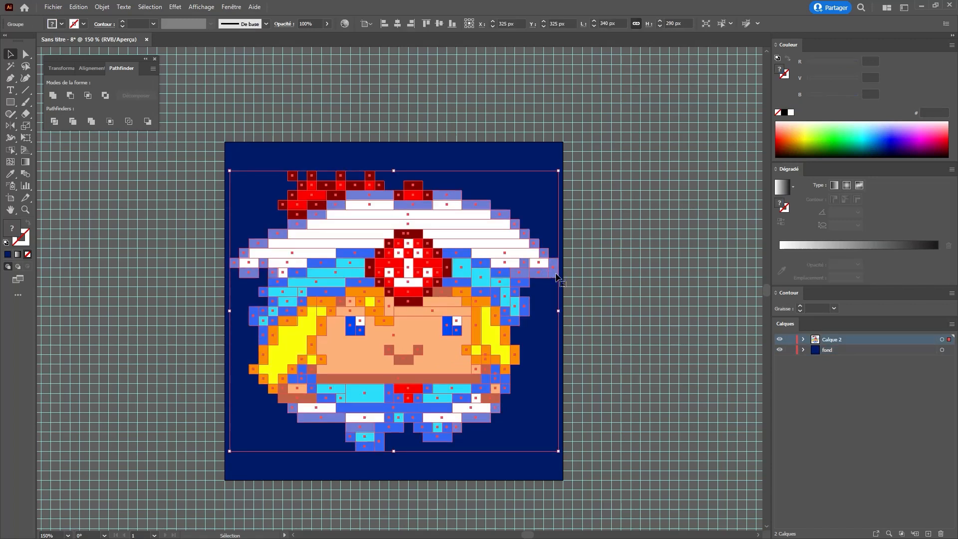
pyautogui.click(778, 349)
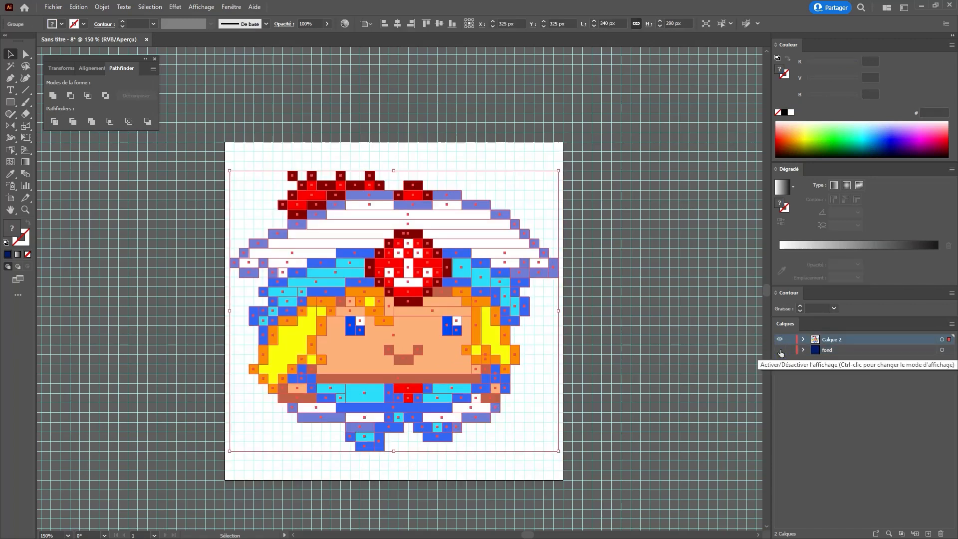
pyautogui.click(780, 350)
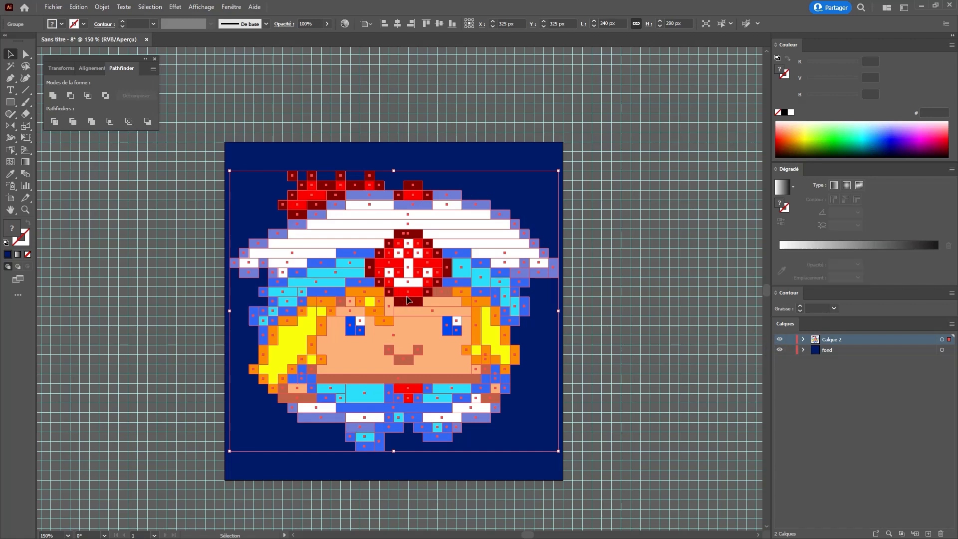
# Shift the sailor group 5 px to the left, to about X 320 px, and deselect it.
pyautogui.hotkey('ctrl', 'h')
pyautogui.moveTo(403, 297); pyautogui.dragTo(402, 297)
pyautogui.press('z')
pyautogui.keyDown('alt'); pyautogui.click(335, 261); pyautogui.keyUp('alt')
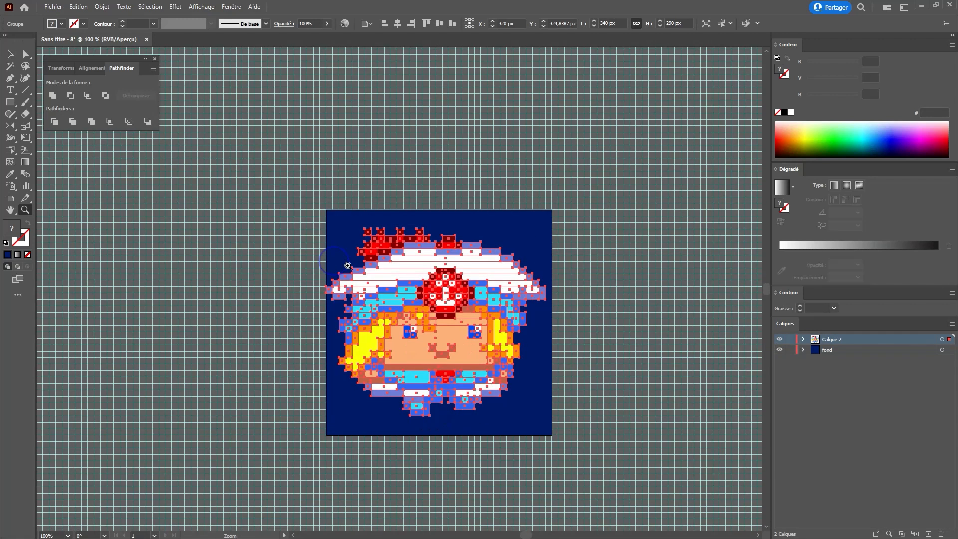
pyautogui.hotkey('ctrl', 'shift', 'a')
pyautogui.click(398, 315)
pyautogui.press('v')
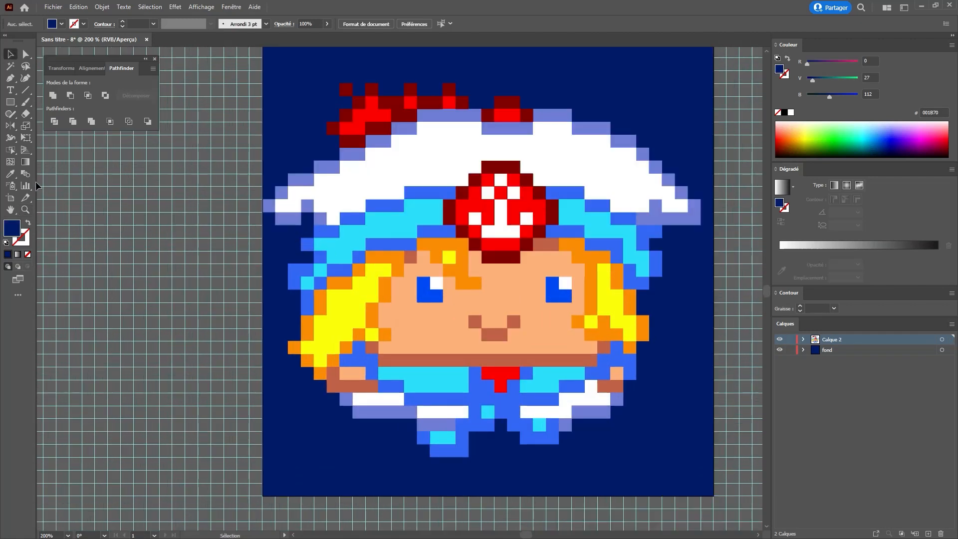
# Widen the artboard by about 10 px by extending its left edge outward by one grid square.
pyautogui.click(14, 198)
pyautogui.moveTo(263, 269); pyautogui.dragTo(252, 271)
pyautogui.press('z')
pyautogui.keyDown('alt'); pyautogui.click(348, 242); pyautogui.keyUp('alt')
pyautogui.press('v')
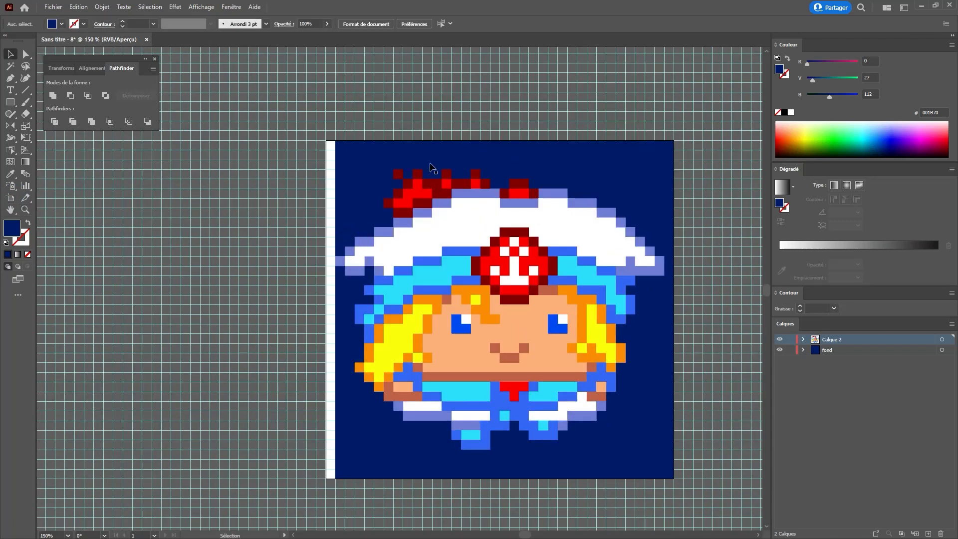
# Extend the dark blue background rectangle's left edge to the artboard's edge, making it 360 px wide, and deselect it.
pyautogui.click(439, 165)
pyautogui.moveTo(335, 308); pyautogui.dragTo(329, 307)
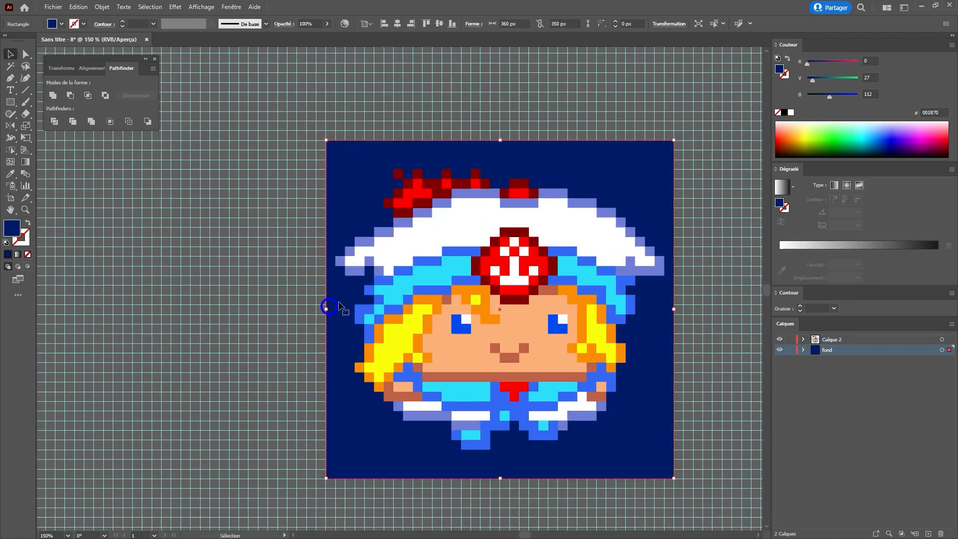
pyautogui.click(692, 257)
# Examine the sailor pixel art on its dark blue background both close up and as a whole.
pyautogui.press('z')
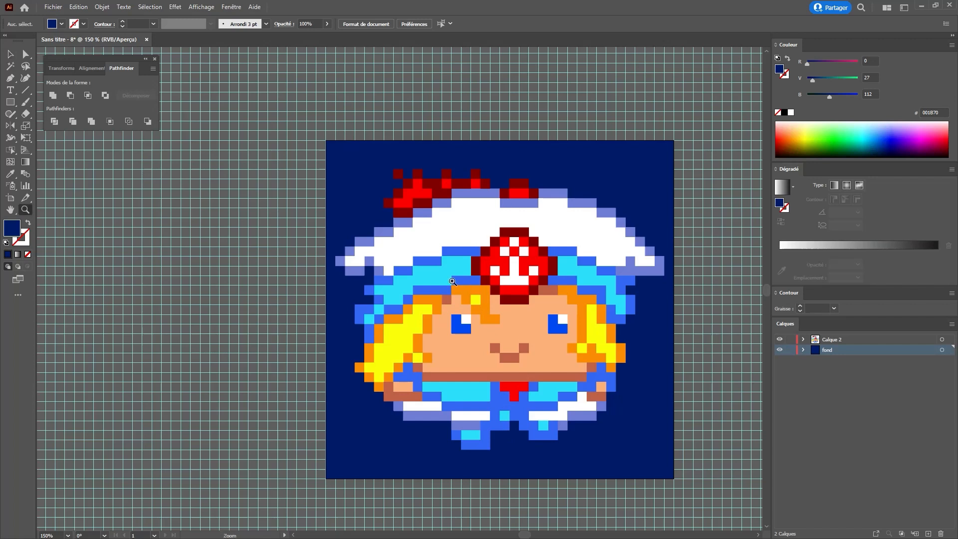
pyautogui.keyDown('alt'); pyautogui.click(451, 281); pyautogui.keyUp('alt')
pyautogui.click(423, 315)
pyautogui.click(424, 315)
pyautogui.keyDown('alt'); pyautogui.click(381, 278); pyautogui.keyUp('alt')
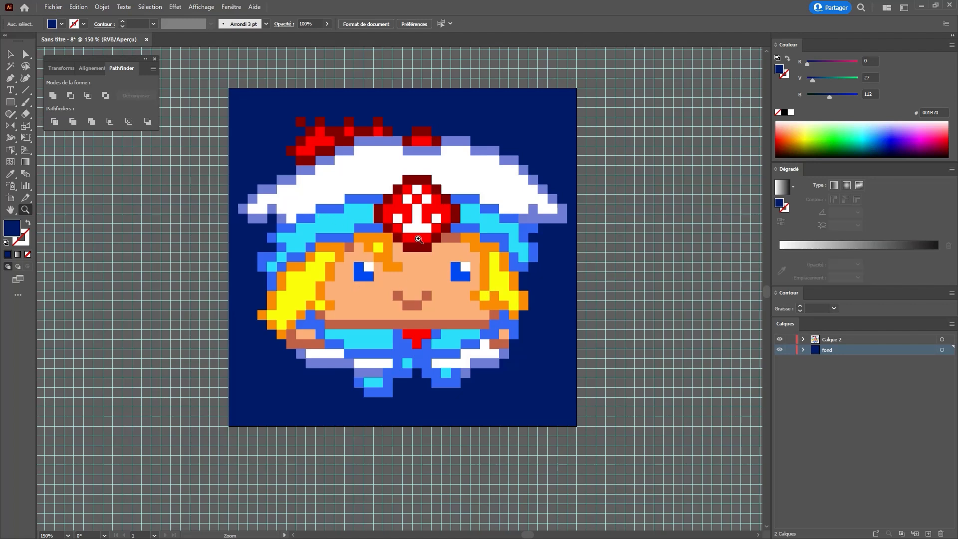
pyautogui.click(423, 289)
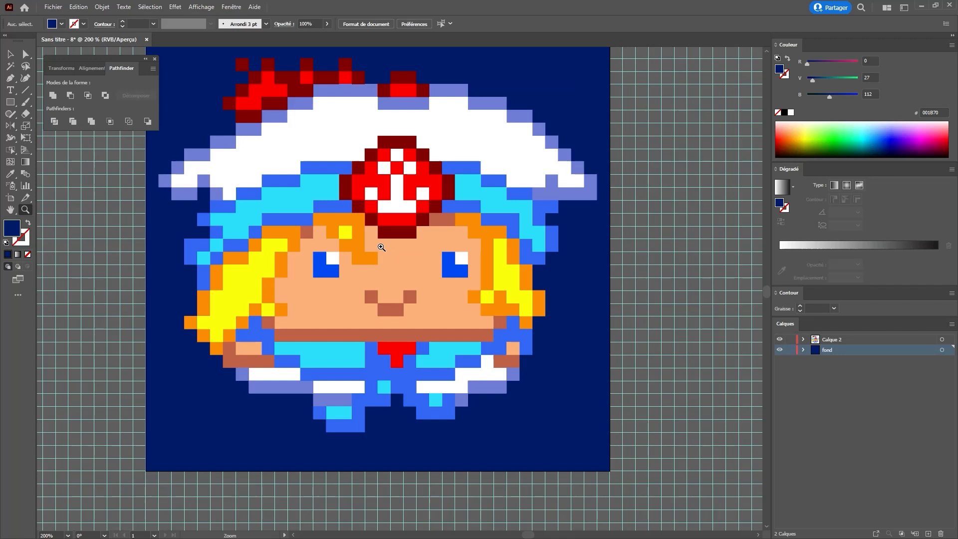
pyautogui.moveTo(367, 241); pyautogui.dragTo(439, 276)
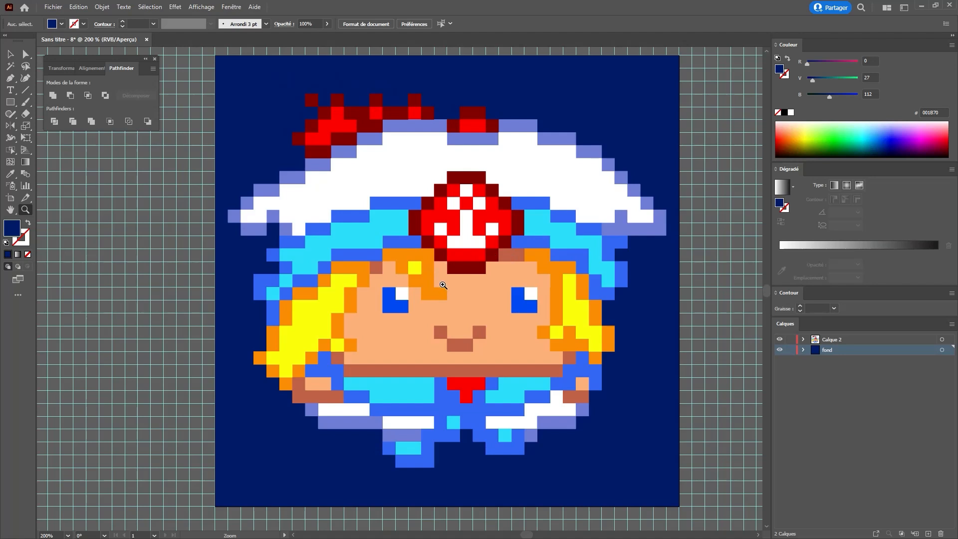
pyautogui.keyDown('alt'); pyautogui.click(428, 272); pyautogui.keyUp('alt')
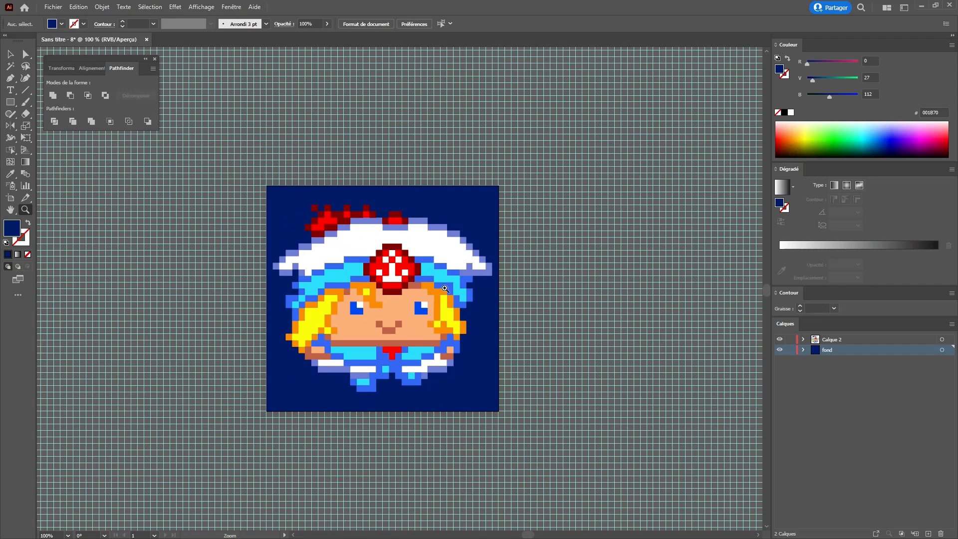